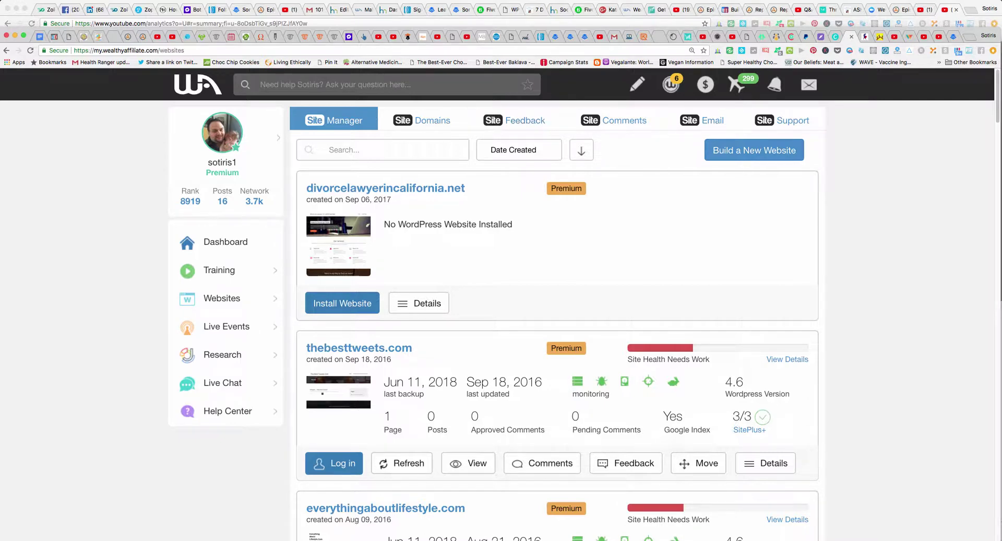
- Log in to the WordPress admin of everythingaboutlifestyle.com from the list of managed websites
scroll(557, 334, down, 2)
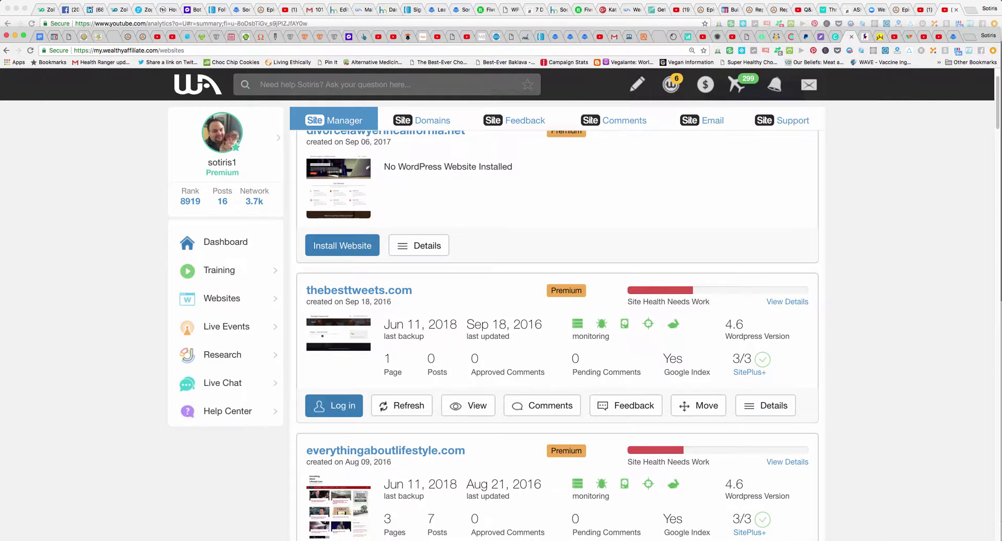
scroll(556, 334, down, 4)
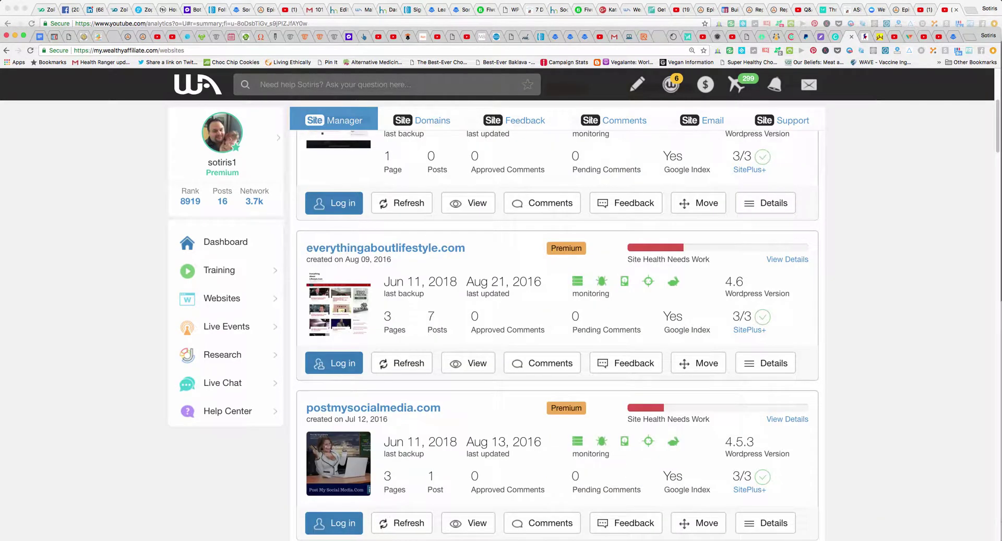
scroll(557, 334, down, 2)
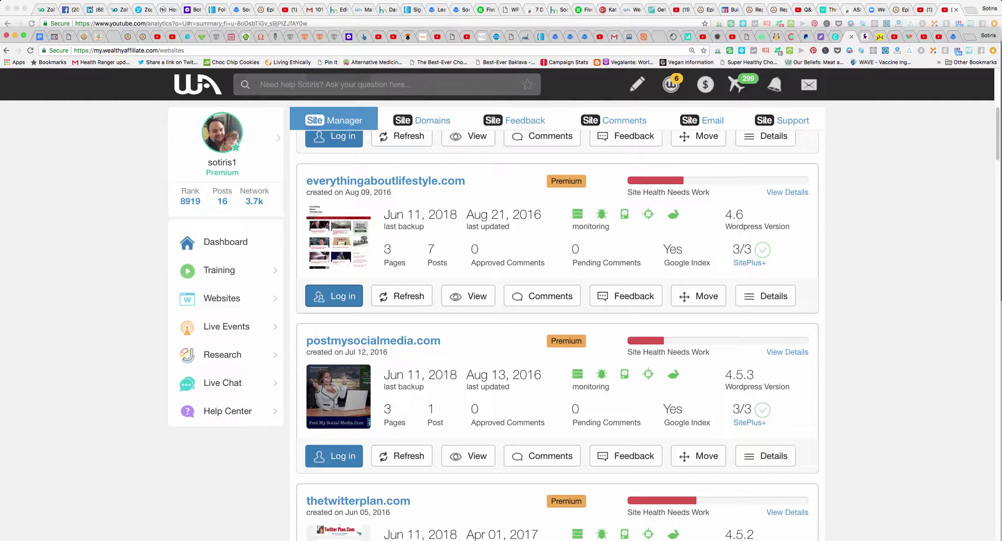
click(334, 296)
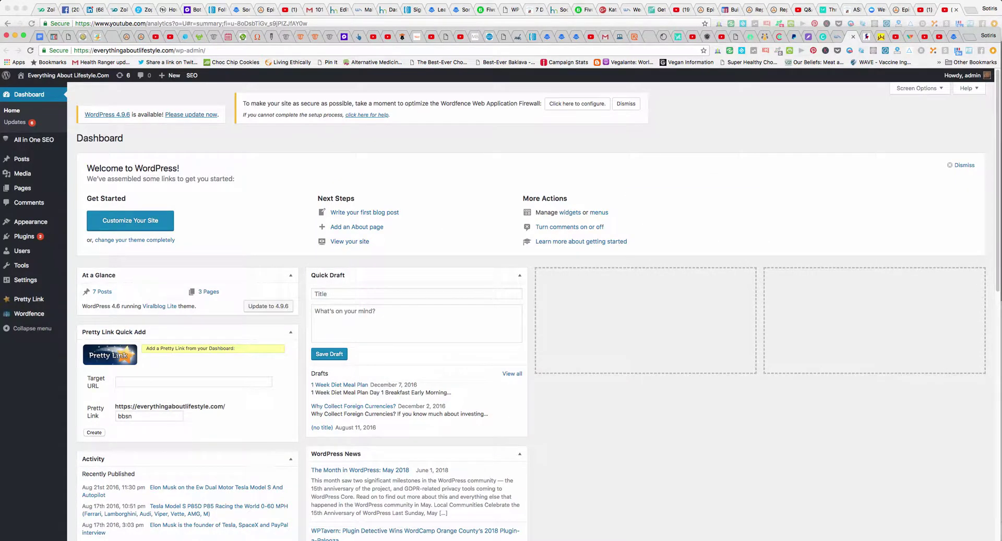
- Find the WP Edit plugin by searching new plugins for "wp edit", then install and activate it
mouse_move(30, 221)
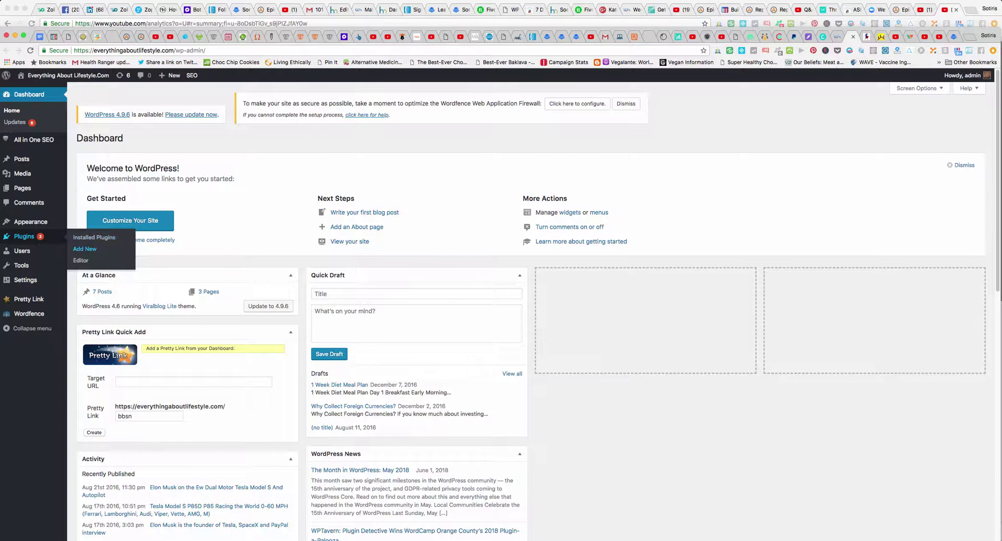
click(85, 248)
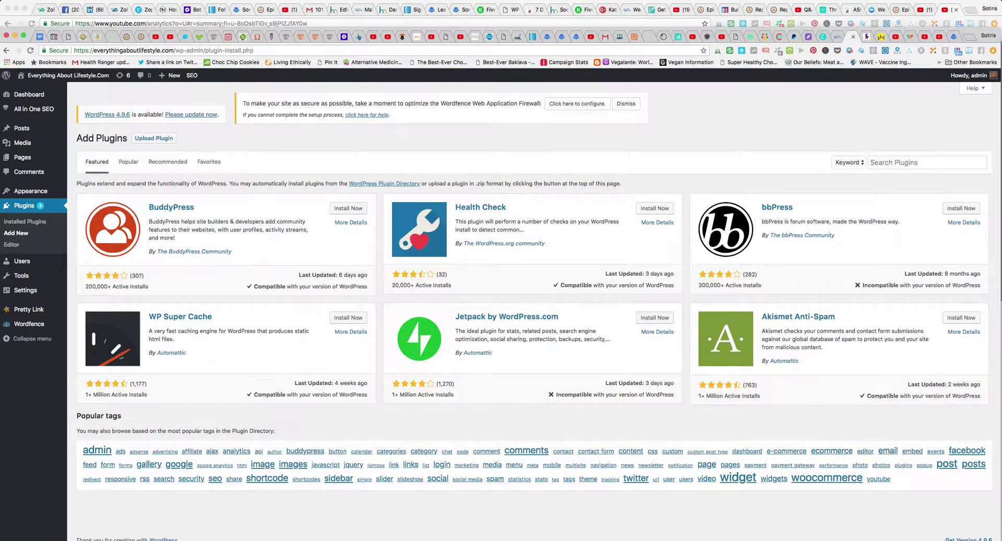
click(888, 162)
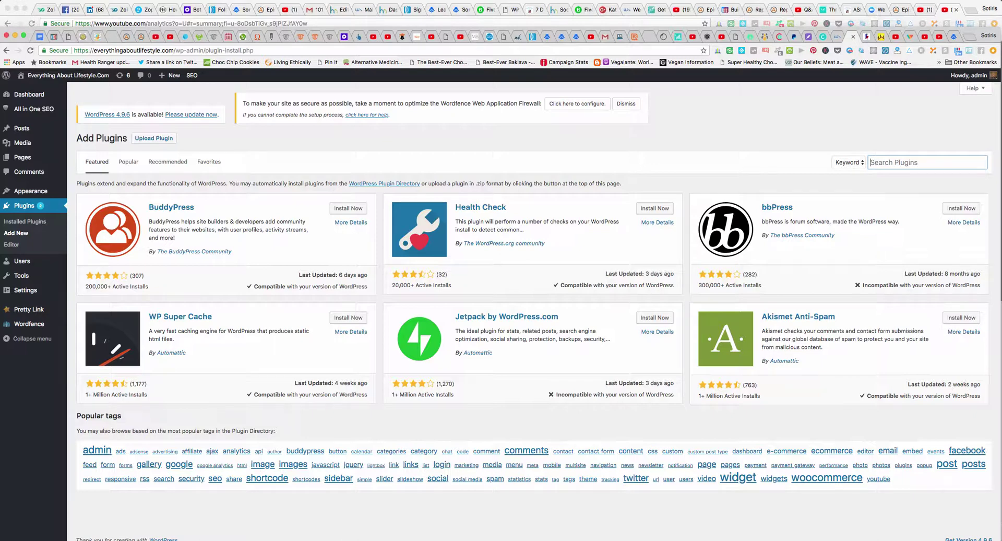
text(wp edit)
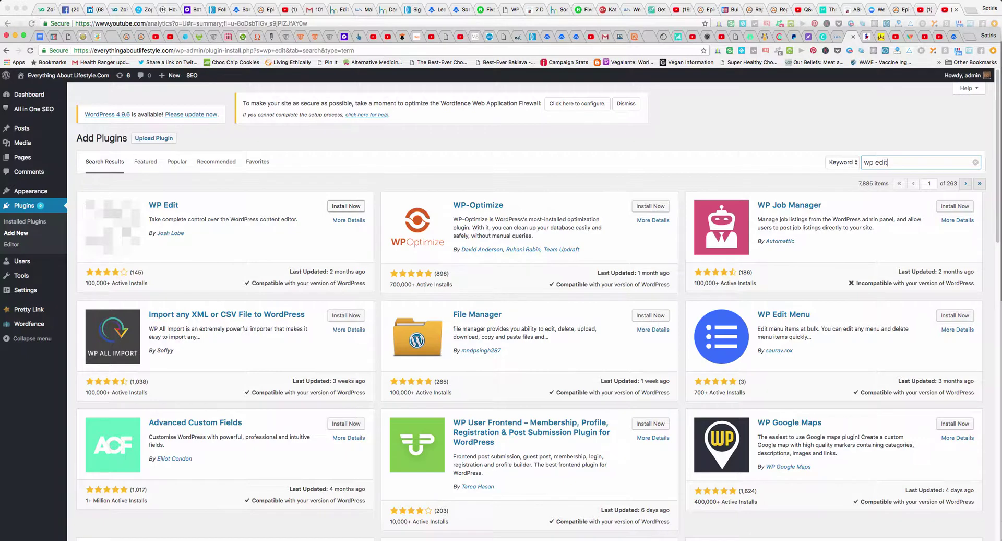
click(346, 206)
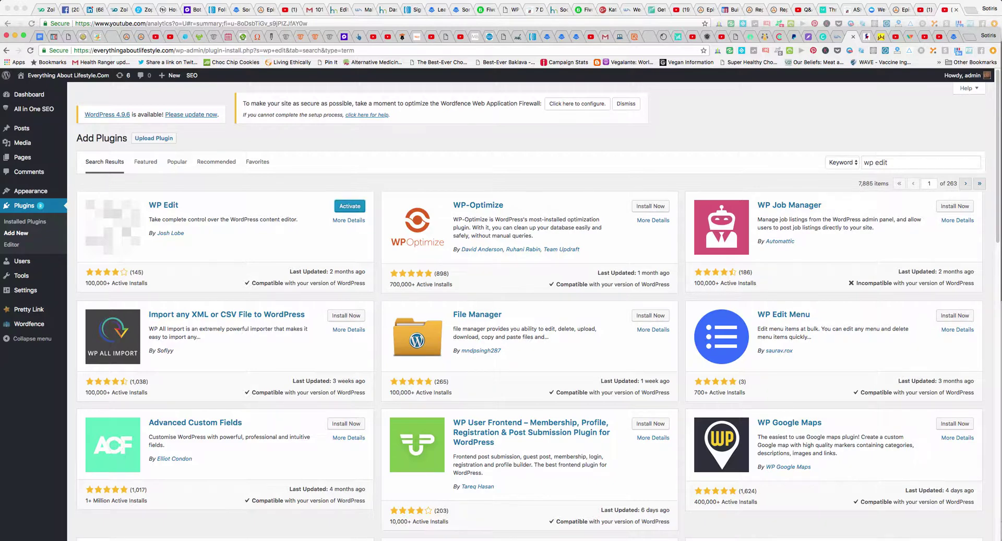
click(350, 205)
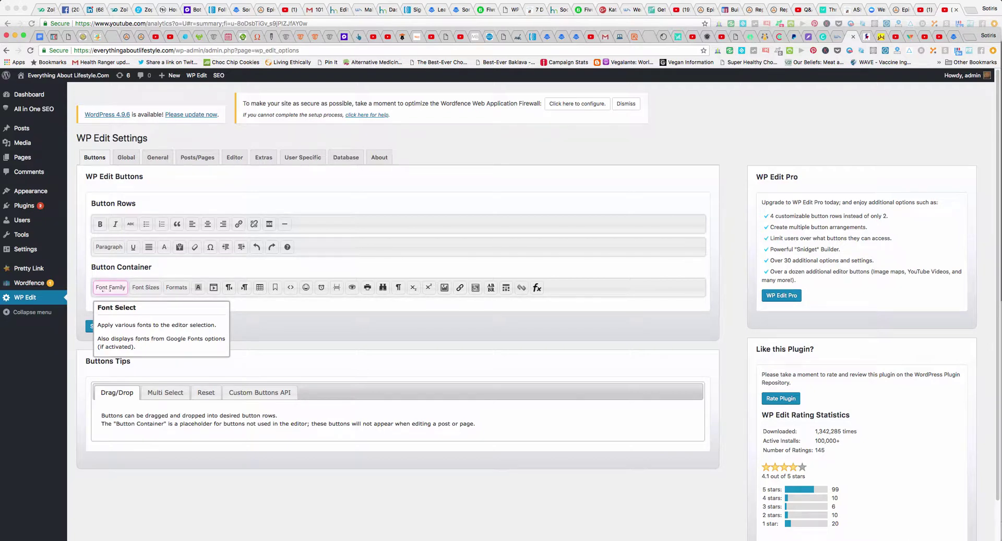
- Add the Font Family, Font Sizes and Formats buttons to the end of the first WP Edit button row
drag(110, 289, 313, 224)
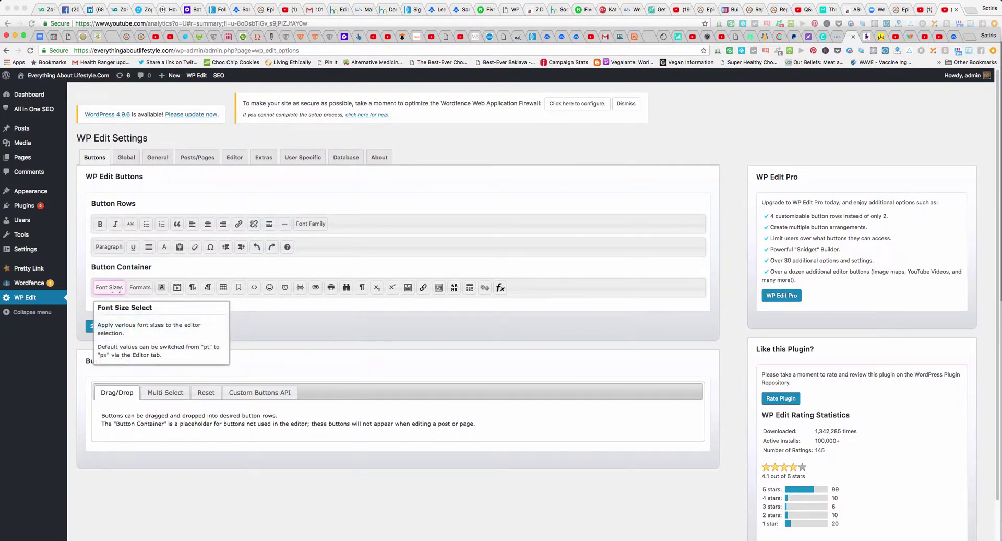
drag(112, 291, 347, 221)
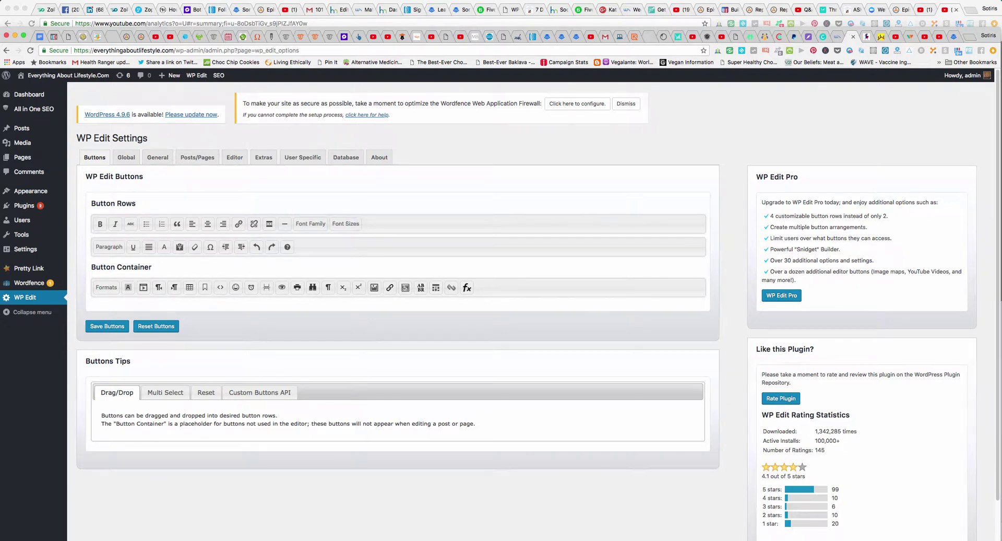
mouse_move(107, 292)
drag(106, 292, 389, 225)
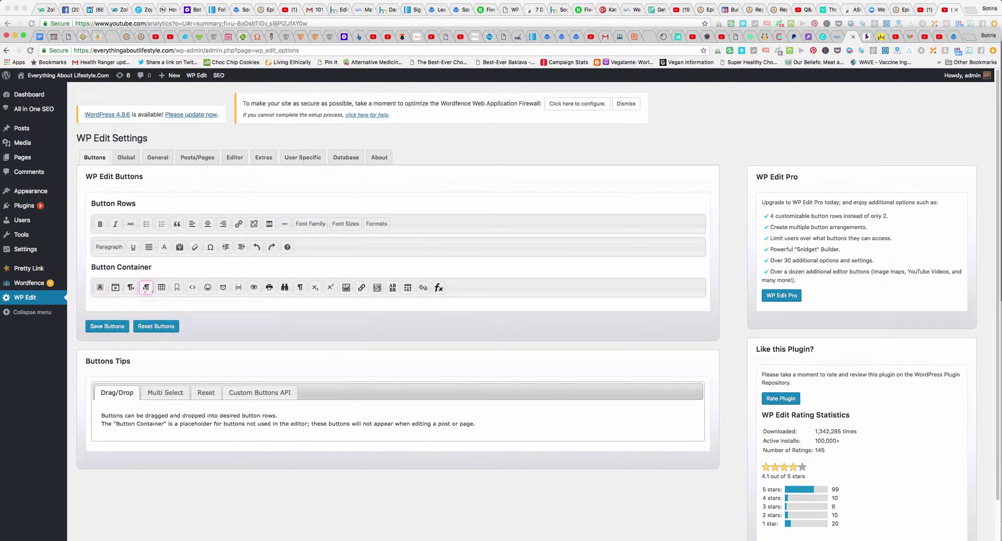
- Add the table, clock, print, Preview and binoculars buttons to the first button row and save the button layout
drag(225, 282, 399, 214)
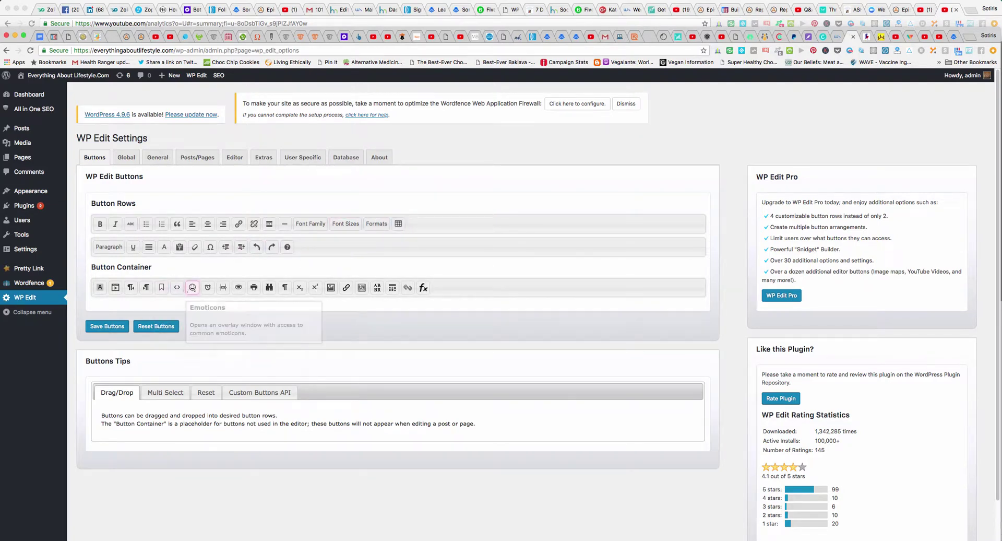
drag(204, 291, 414, 224)
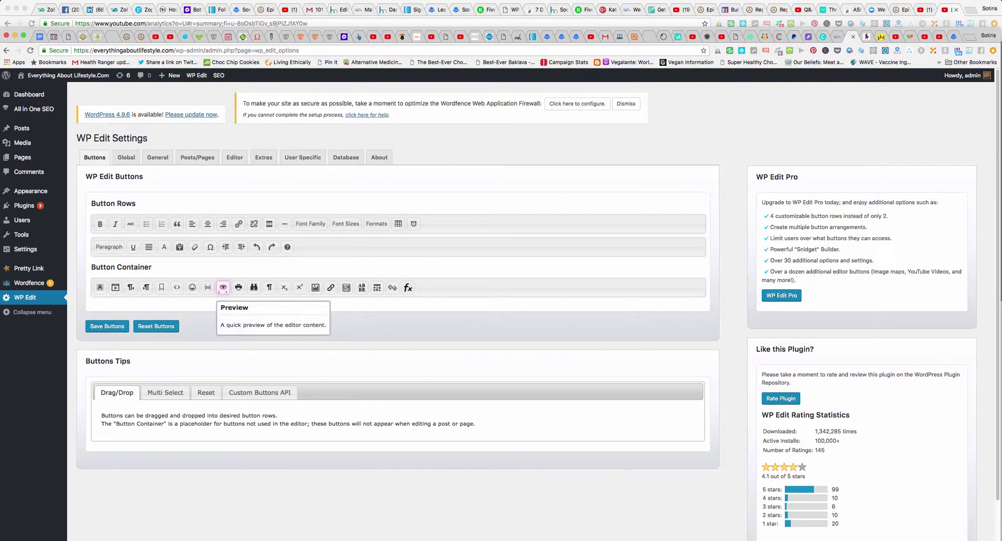
drag(223, 287, 429, 223)
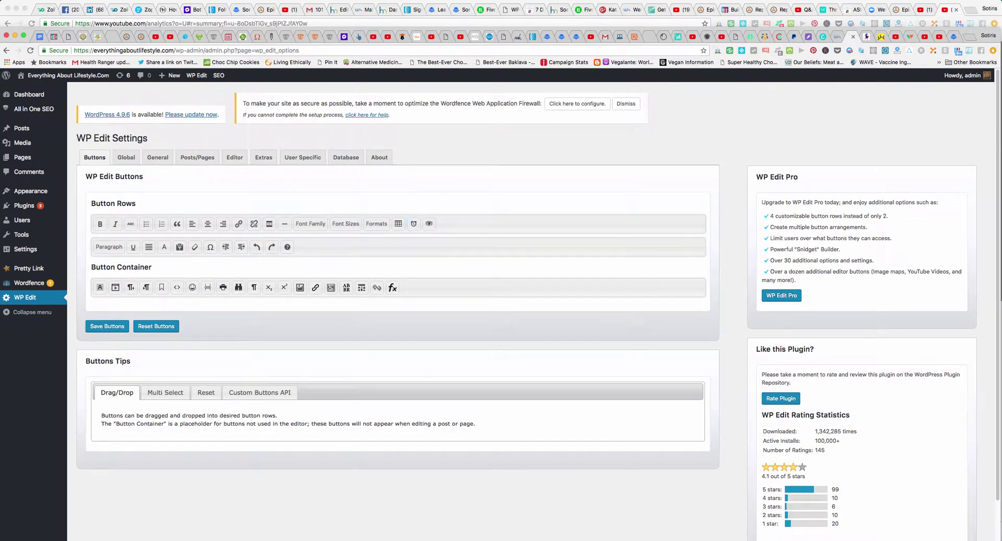
drag(217, 291, 438, 225)
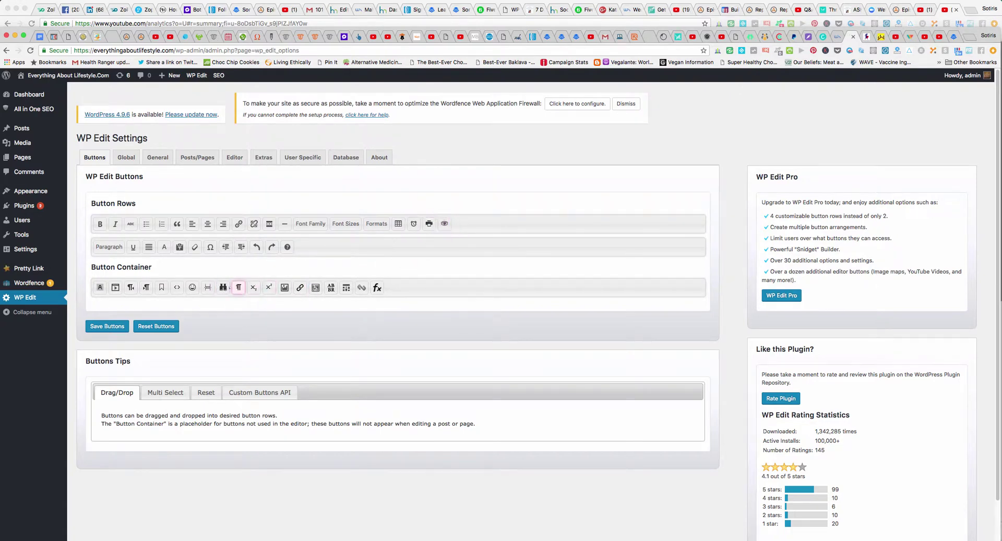
drag(223, 288, 459, 224)
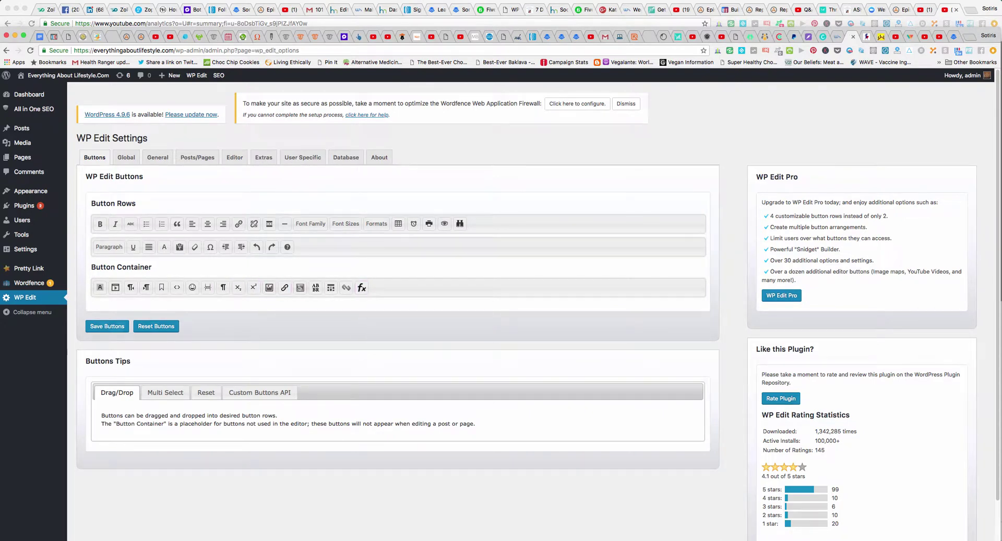
click(107, 326)
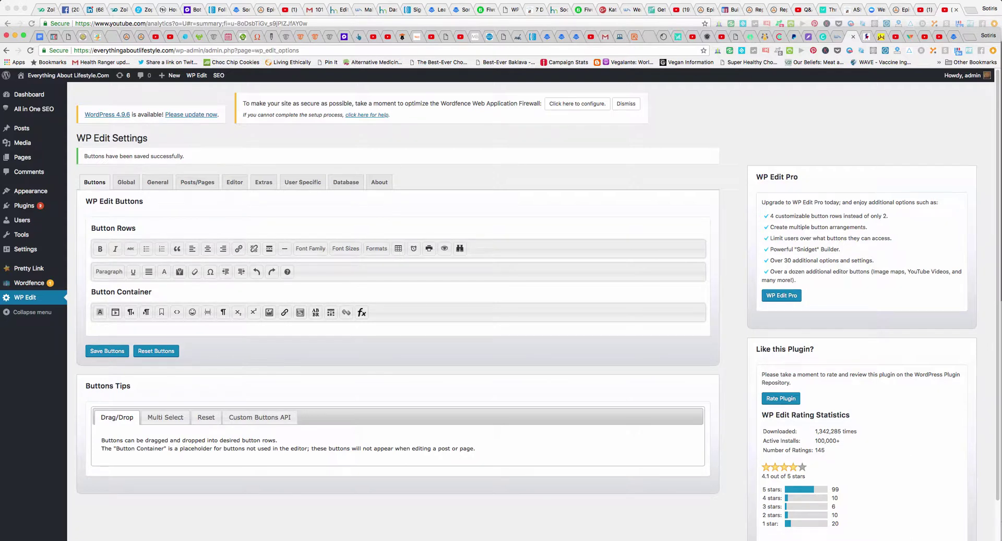
- Open the 1 Week Diet Meal Plan draft for editing to view the extended editor toolbar
mouse_move(22, 128)
click(84, 129)
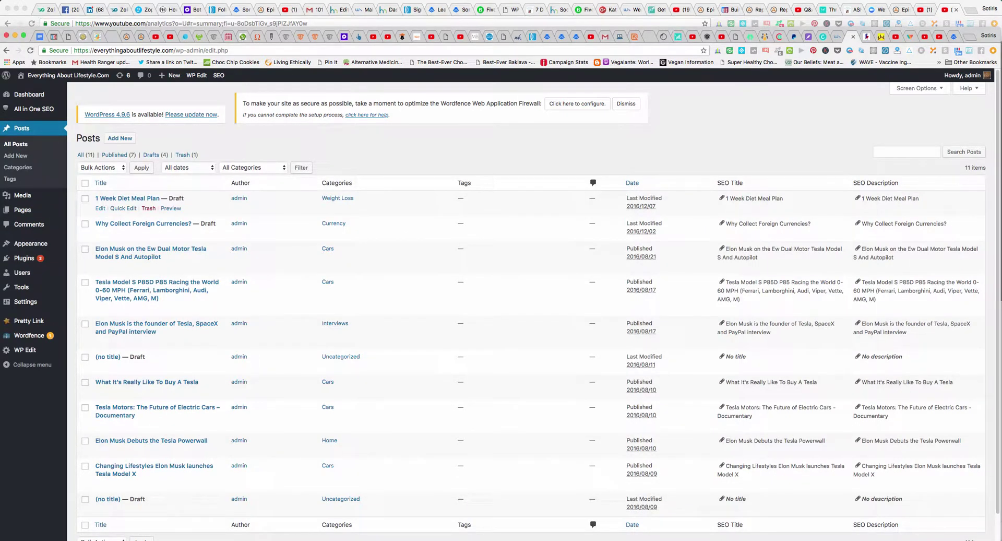
click(100, 207)
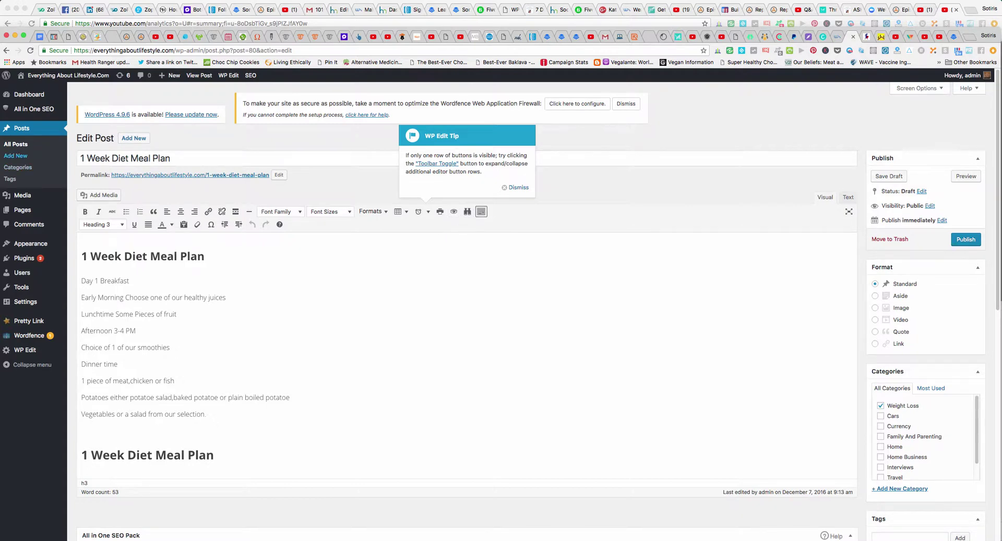
- Start a new post, dismiss the WP Edit tip and write "this is my bold writing" in the body
click(15, 155)
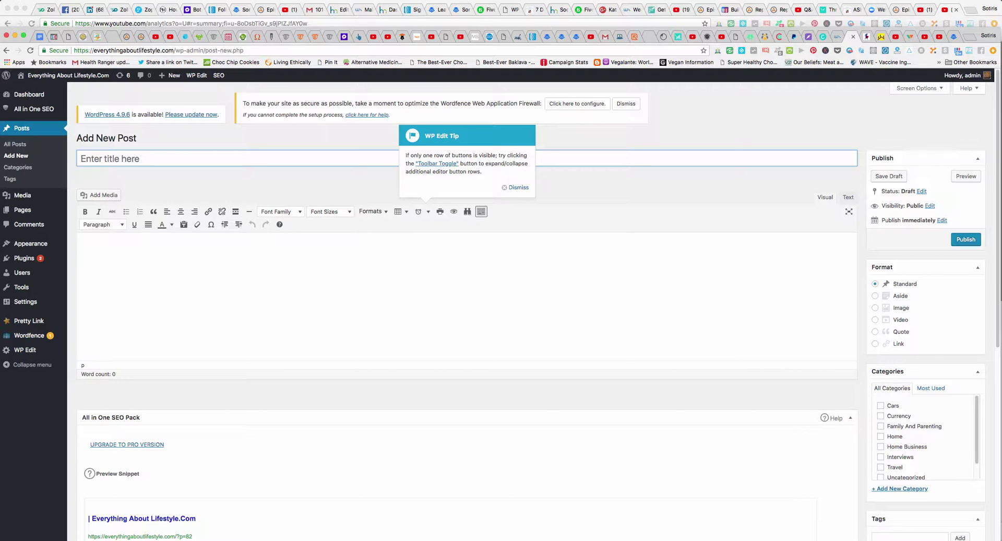
click(504, 187)
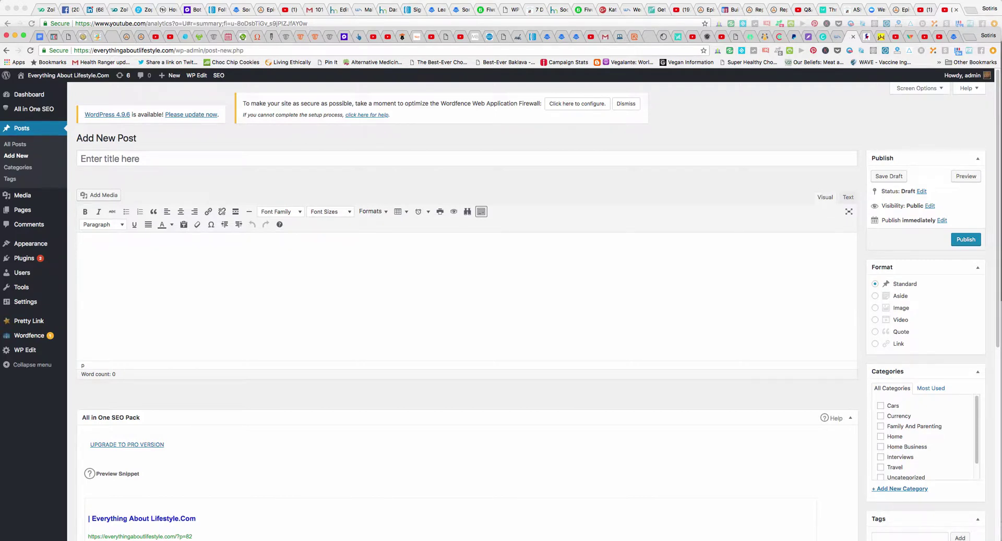
text(this is my blod wr)
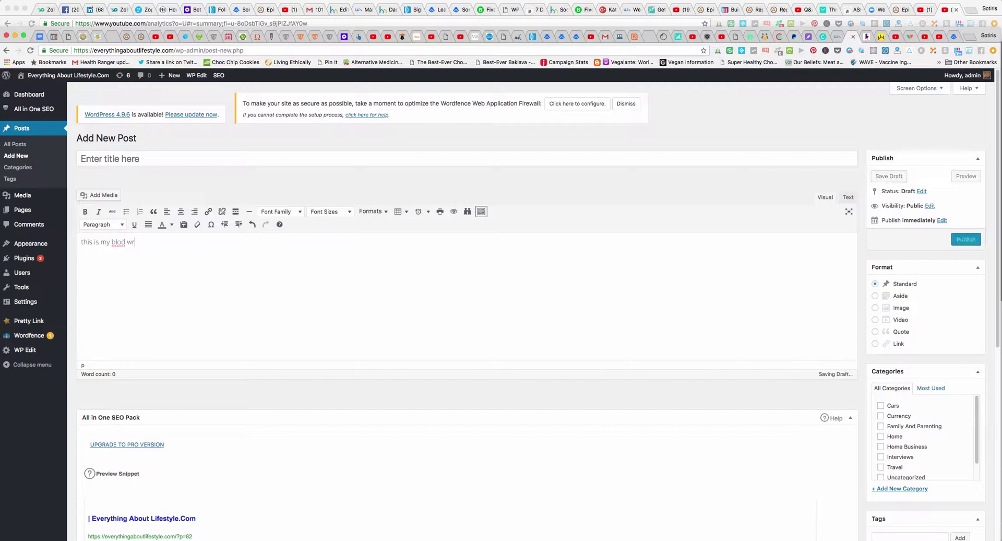
text(iting)
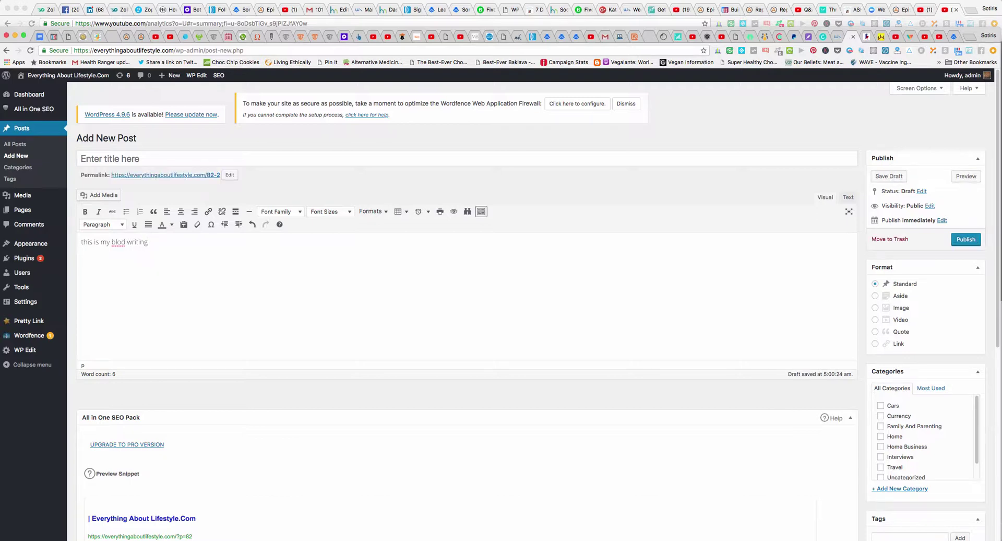
drag(114, 241, 122, 242)
text(ol)
- Make the whole line "this is my bold writing" bold
drag(148, 242, 82, 242)
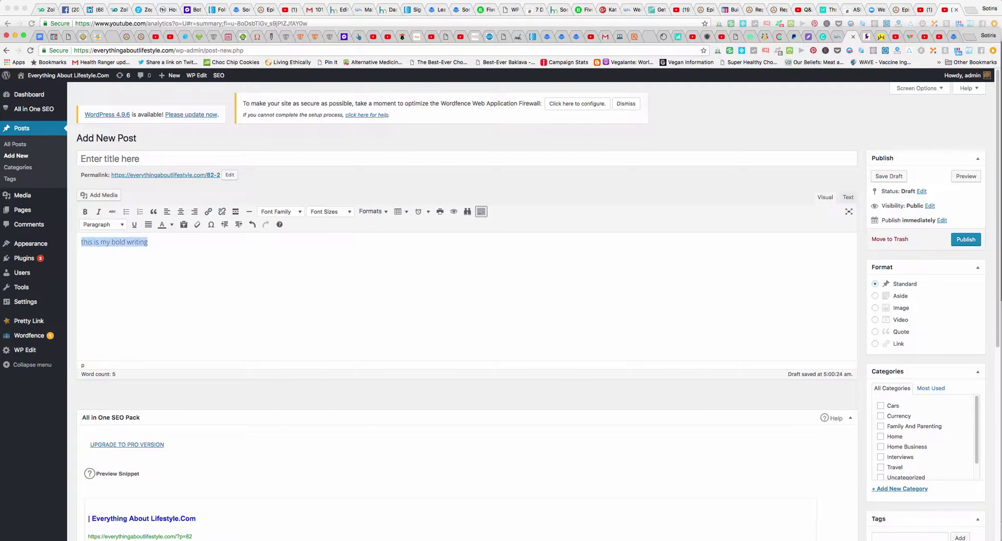
click(85, 211)
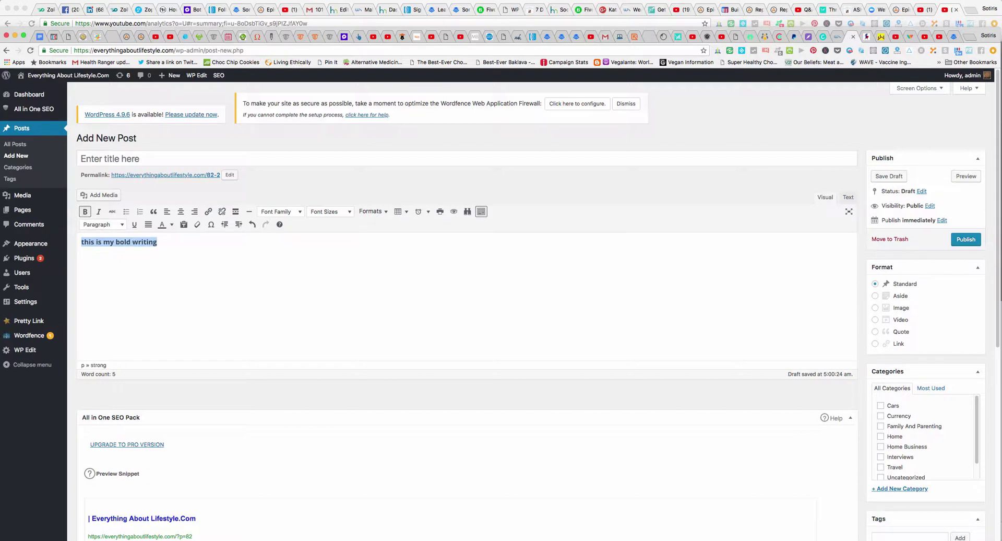
click(158, 242)
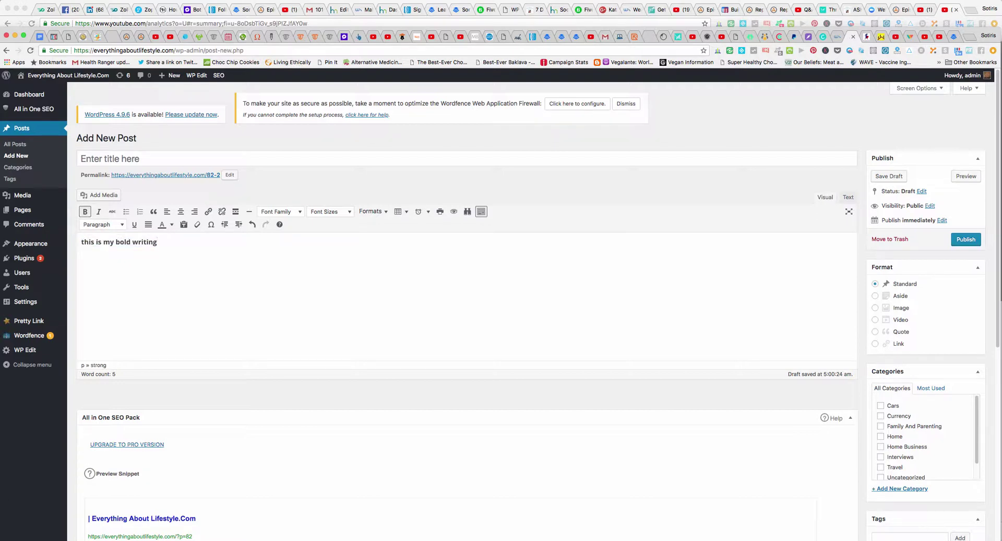
- Examine the HTML code of the bold line in the text view and return to the visual view
click(848, 197)
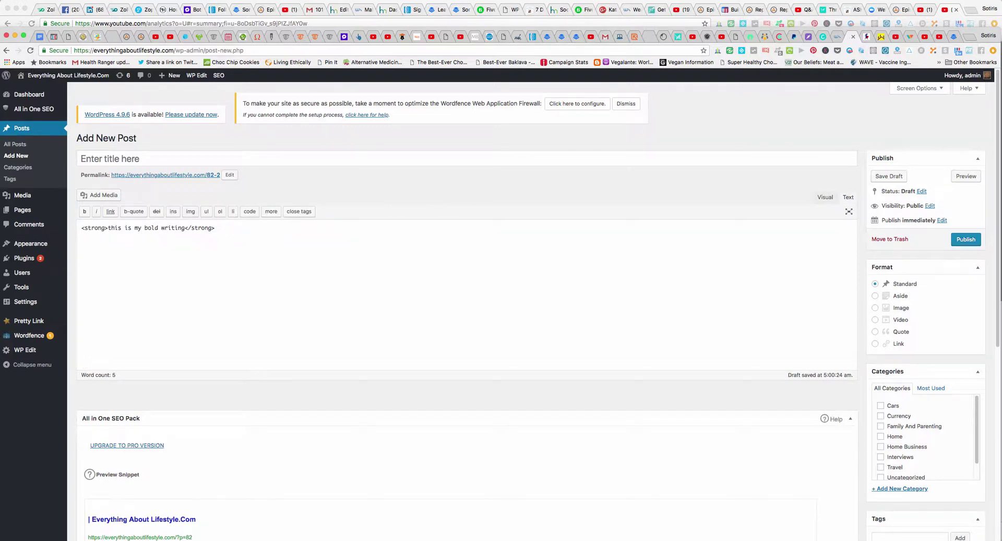
key(super+a)
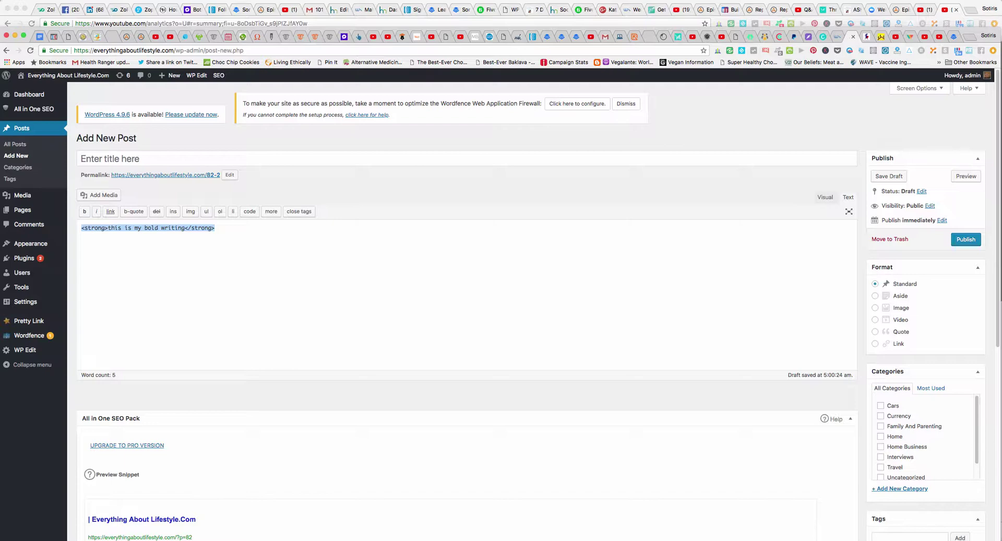
click(825, 196)
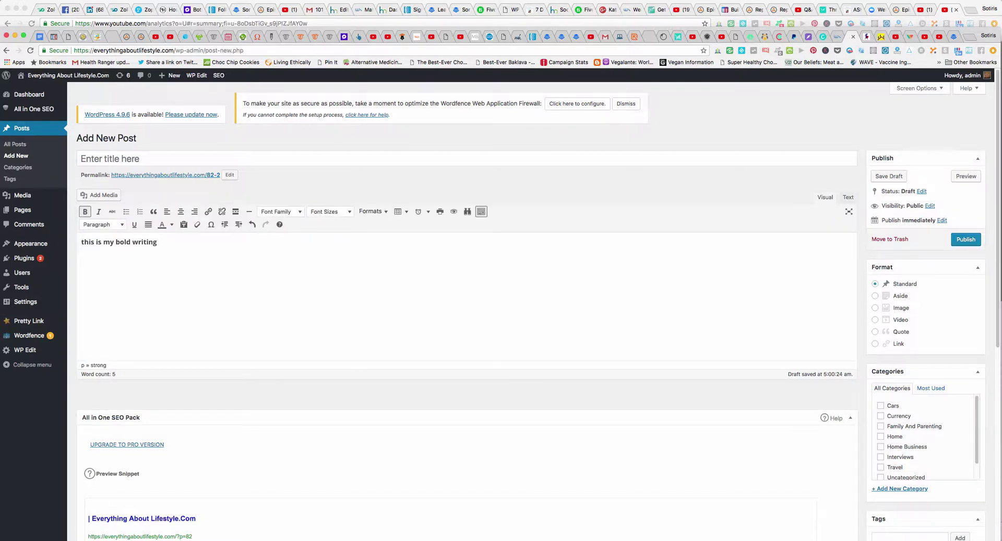
- Delete the bold sample line from the post body
drag(157, 241, 82, 241)
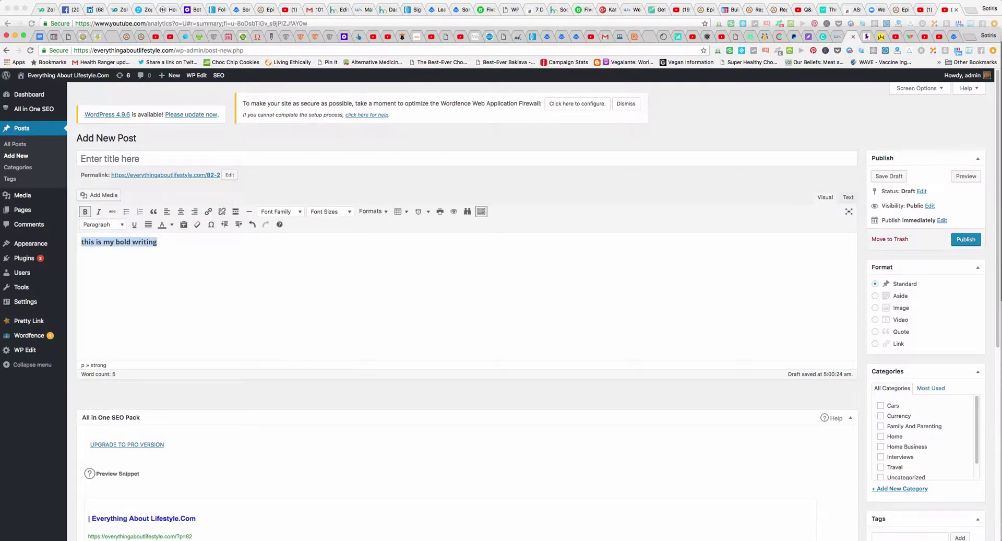
key(BackSpace)
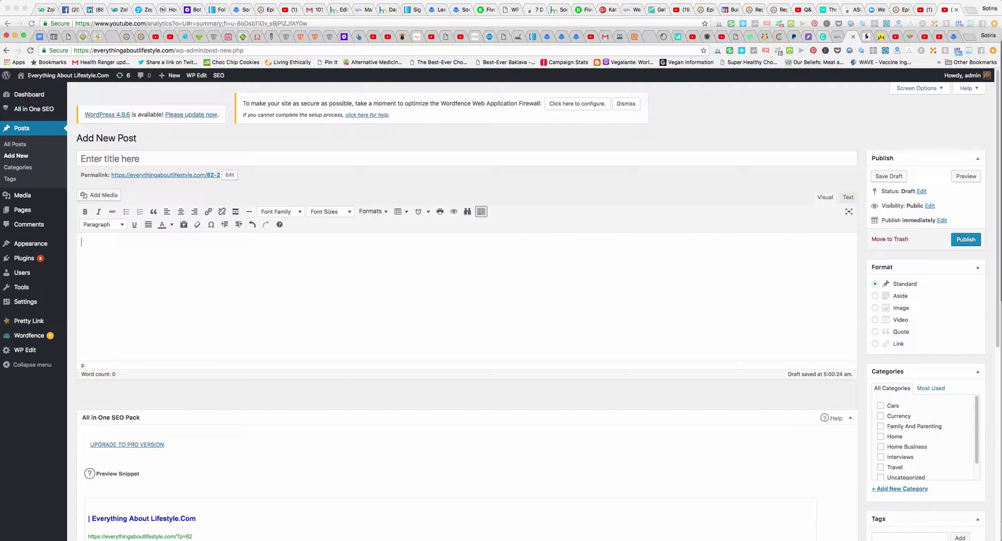
- Switch to Canva with the travel website banner design and dismiss the download message
click(824, 36)
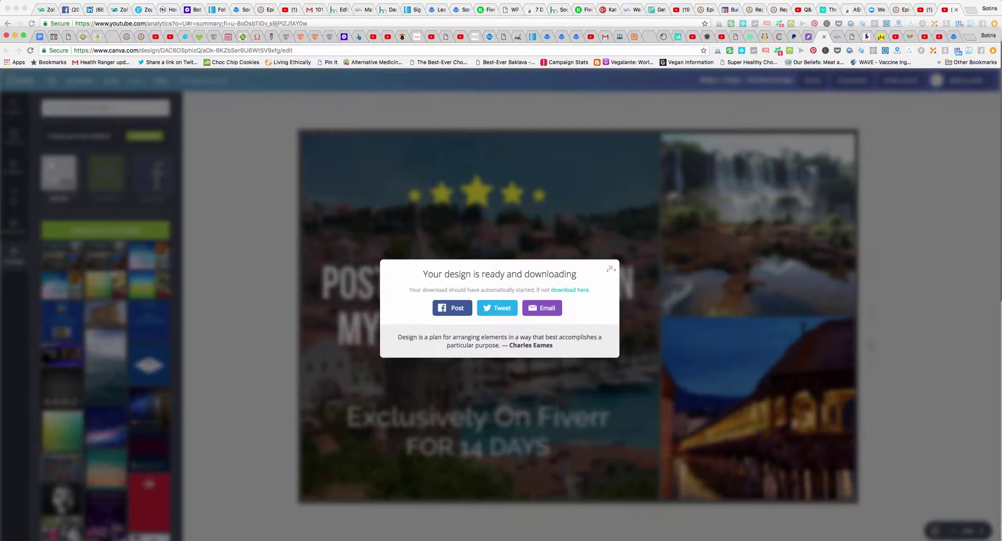
click(610, 268)
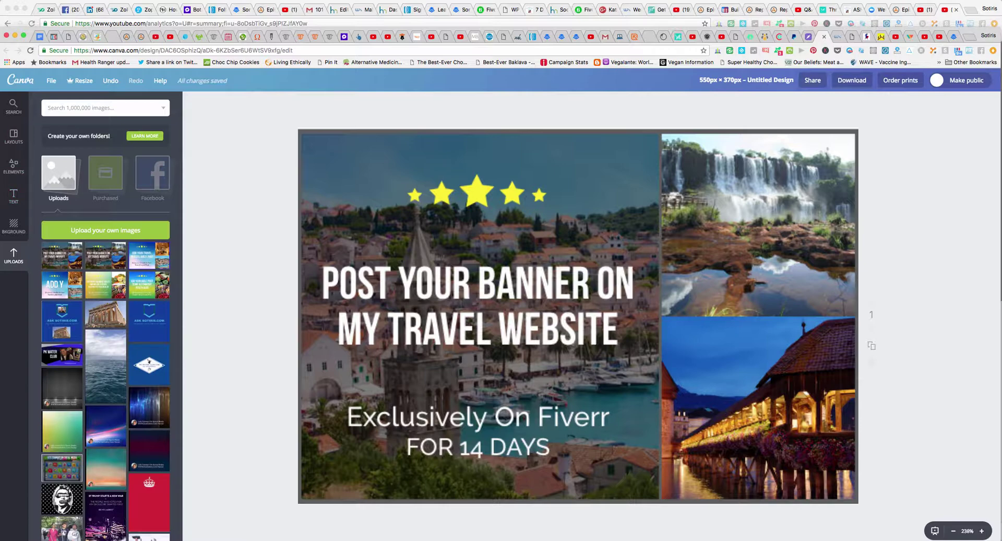
drag(138, 50, 293, 51)
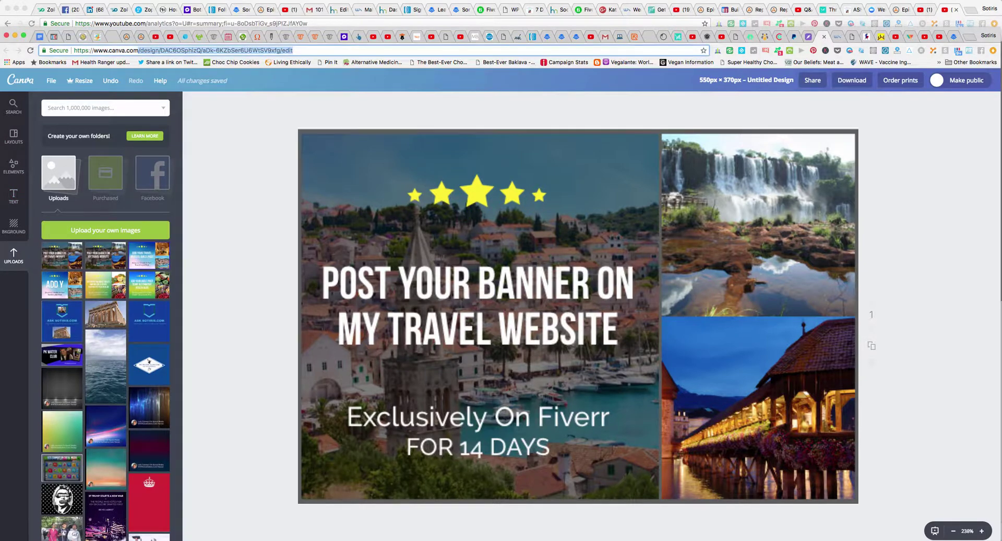
key(BackSpace)
key(Return)
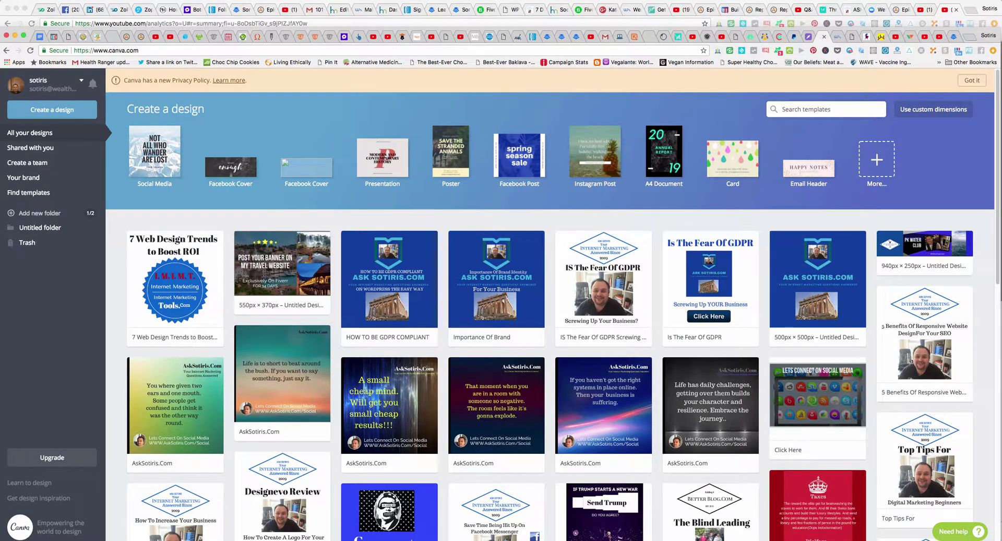
- Create a new design with custom dimensions of 300 × 300 px
click(933, 109)
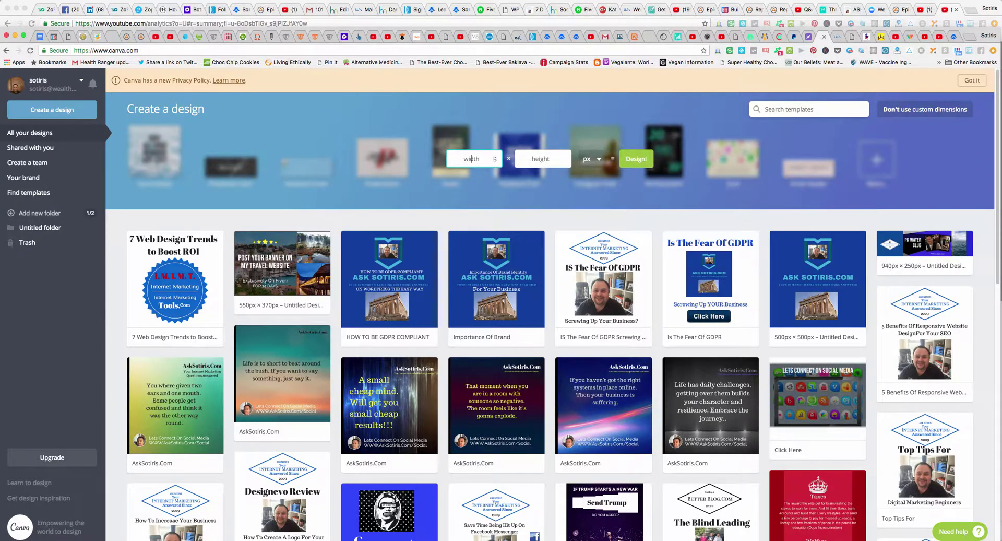
text(300)
key(Tab)
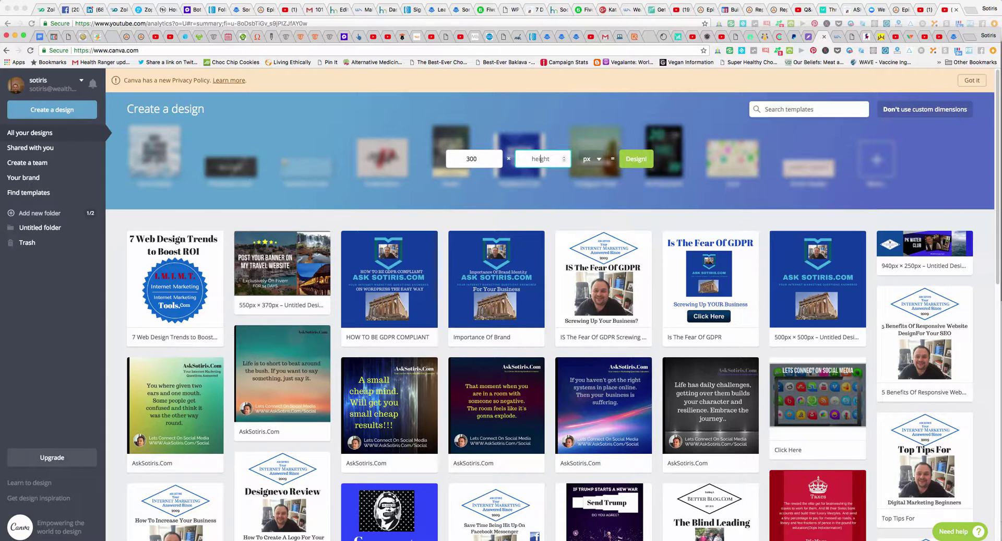
text(300)
key(Return)
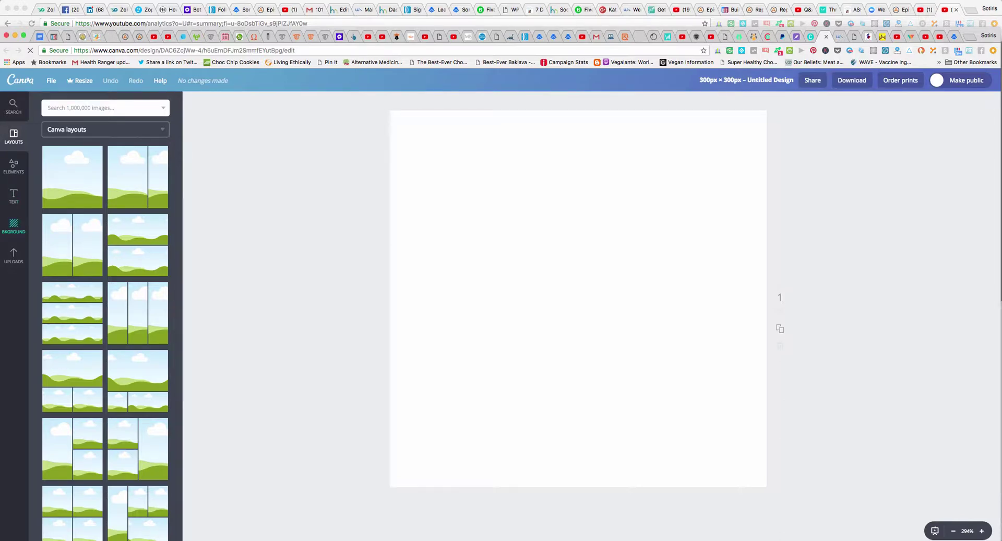
- Try the brand colour and several custom shades as the page background, and settle on bright blue 1700ff
click(14, 225)
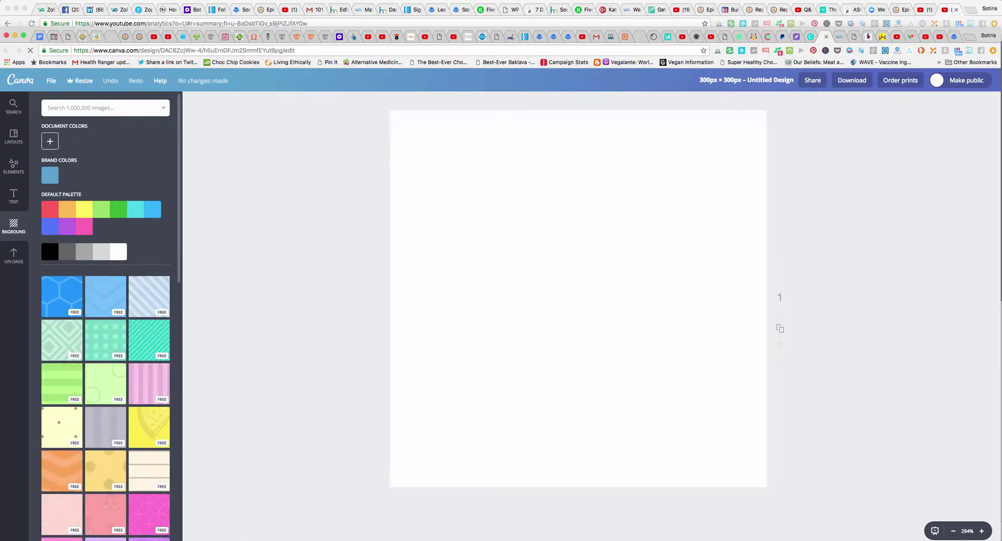
click(49, 175)
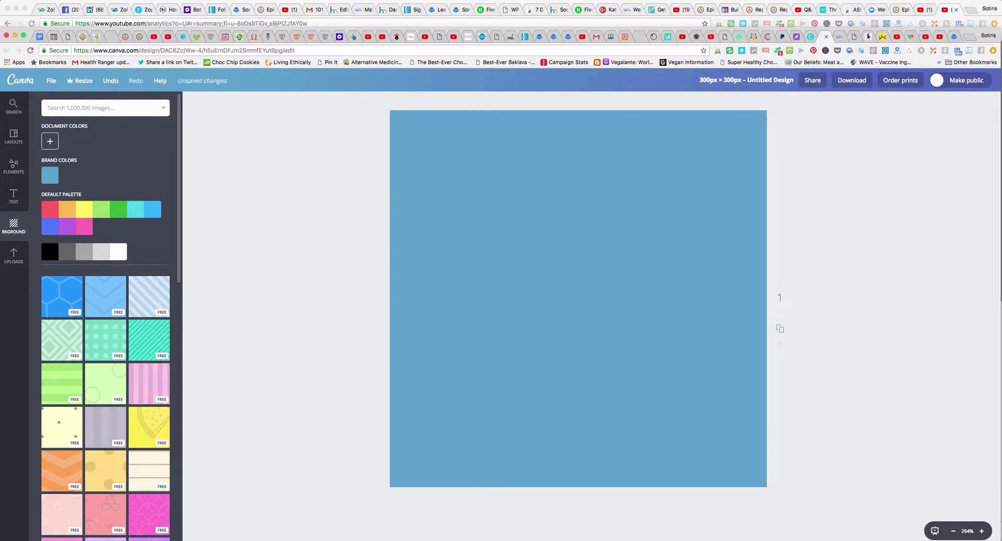
click(49, 141)
mouse_move(88, 170)
mouse_down()
mouse_move(83, 160)
mouse_move(87, 173)
mouse_move(73, 173)
mouse_up()
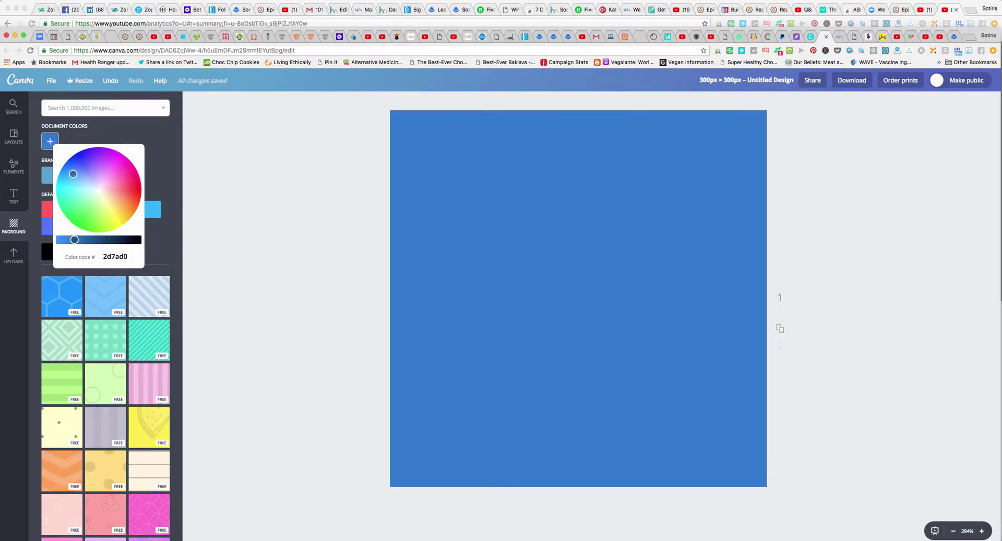
click(97, 186)
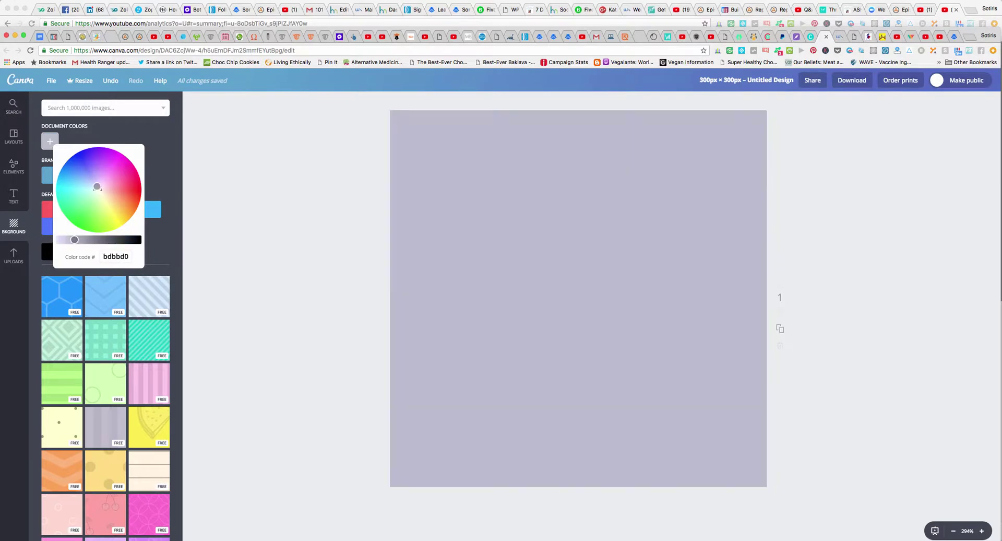
drag(97, 187, 118, 211)
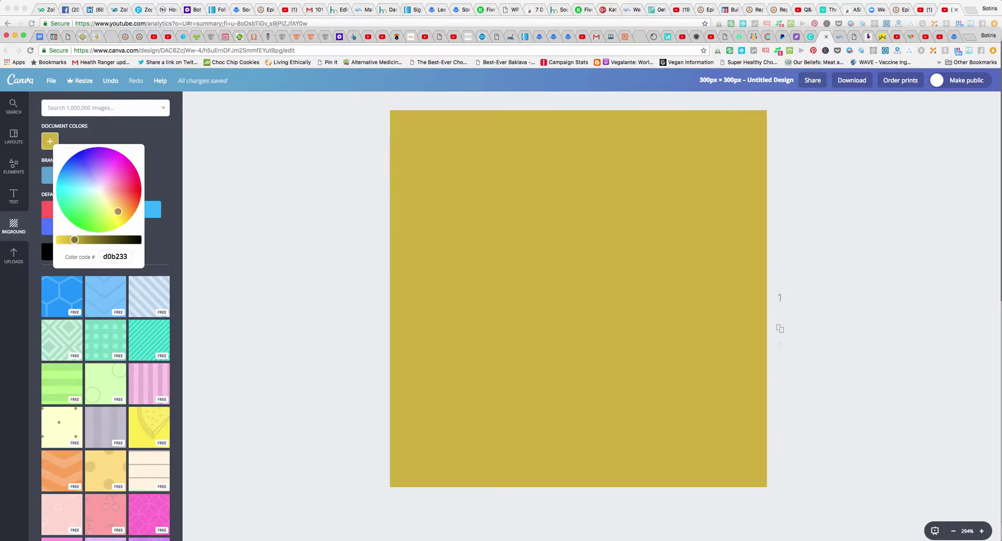
drag(74, 239, 60, 239)
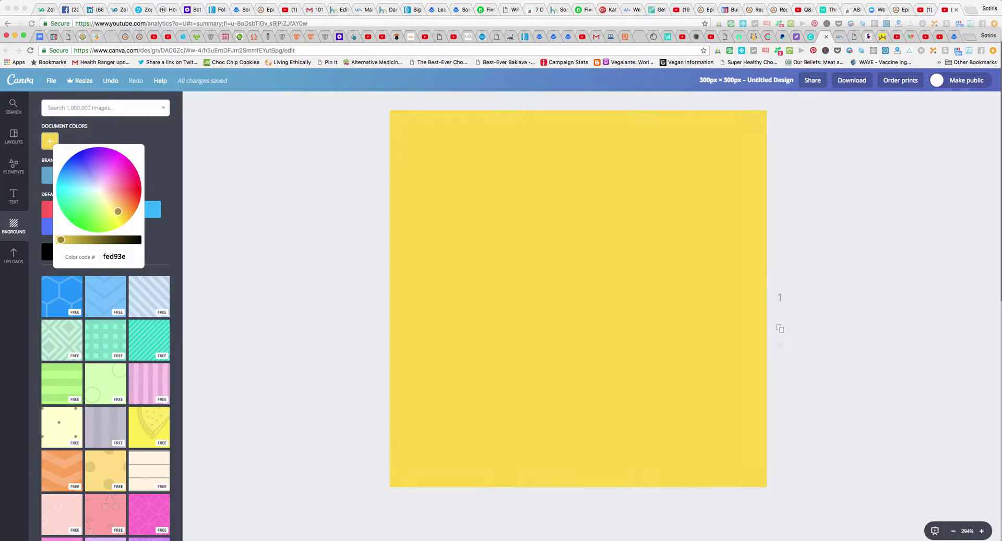
drag(118, 211, 83, 155)
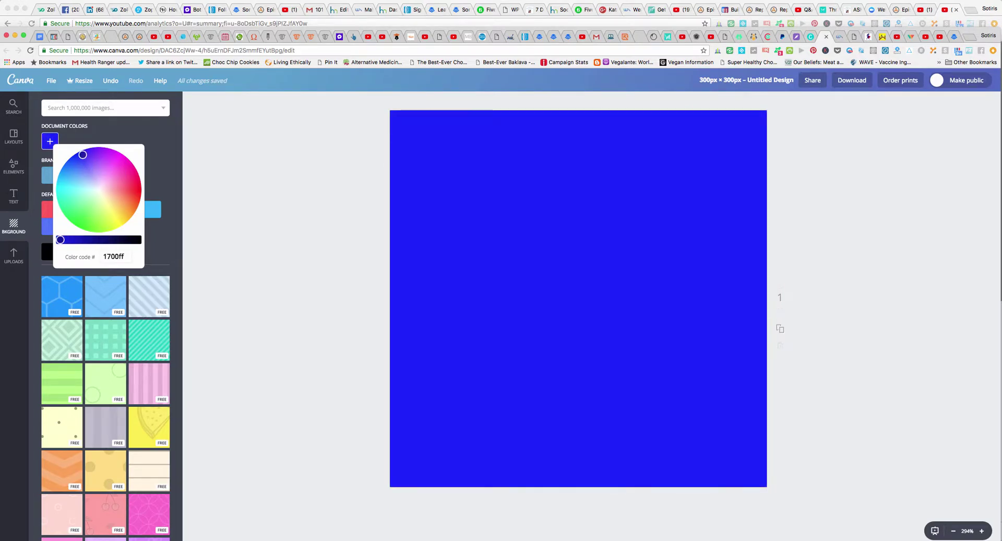
key(Escape)
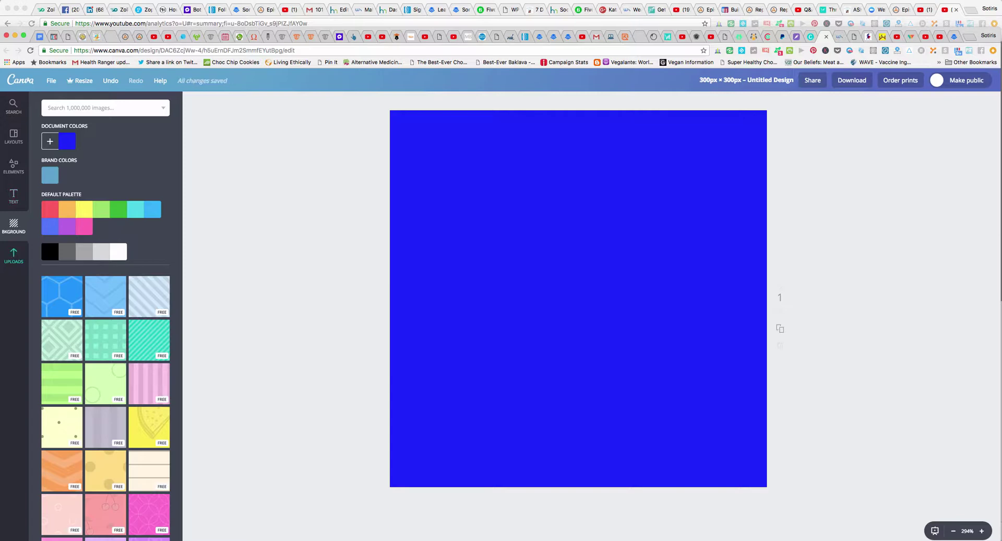
- Find the uploaded photo of the smiling man in front of the white bookshelf and place it on the blue page
click(13, 256)
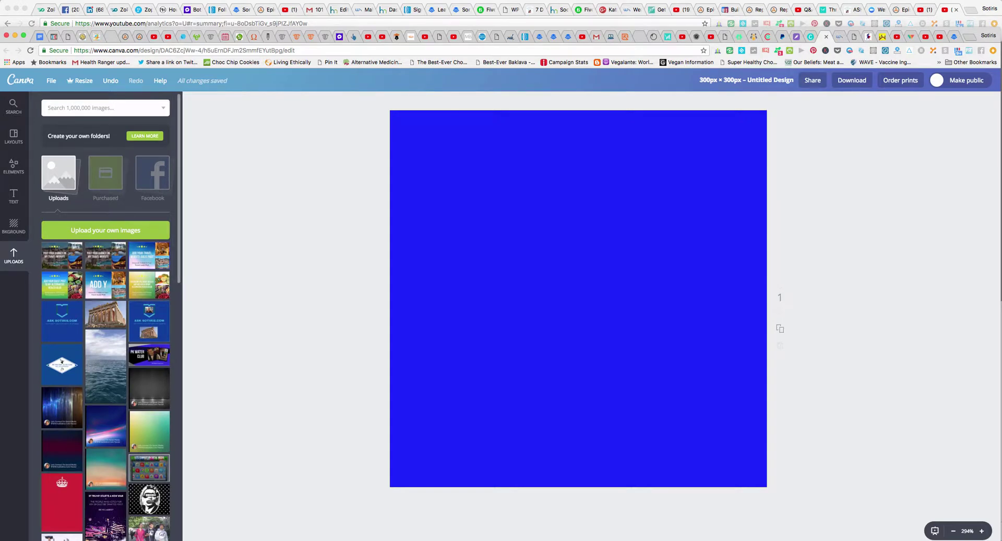
scroll(105, 313, down, 1)
scroll(105, 313, down, 2)
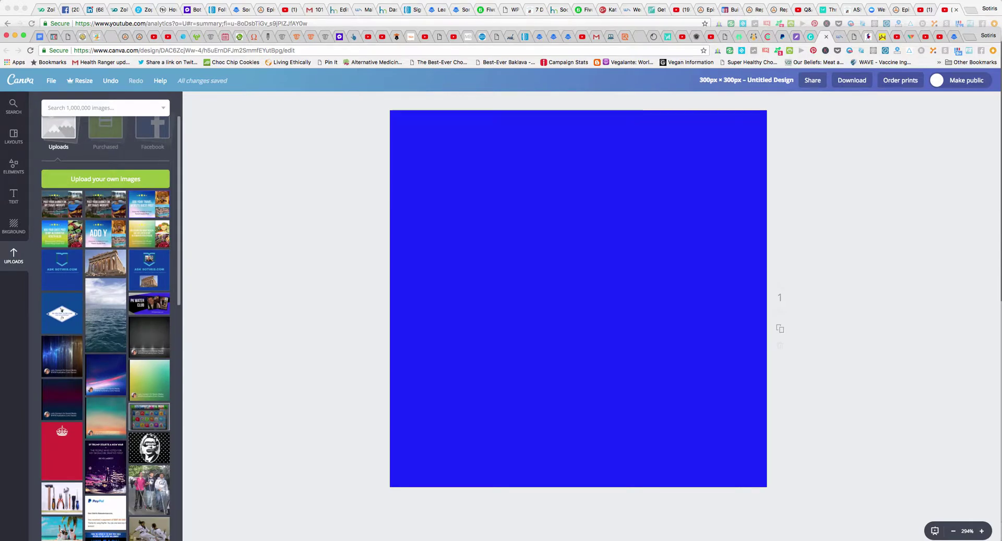
scroll(105, 313, down, 3)
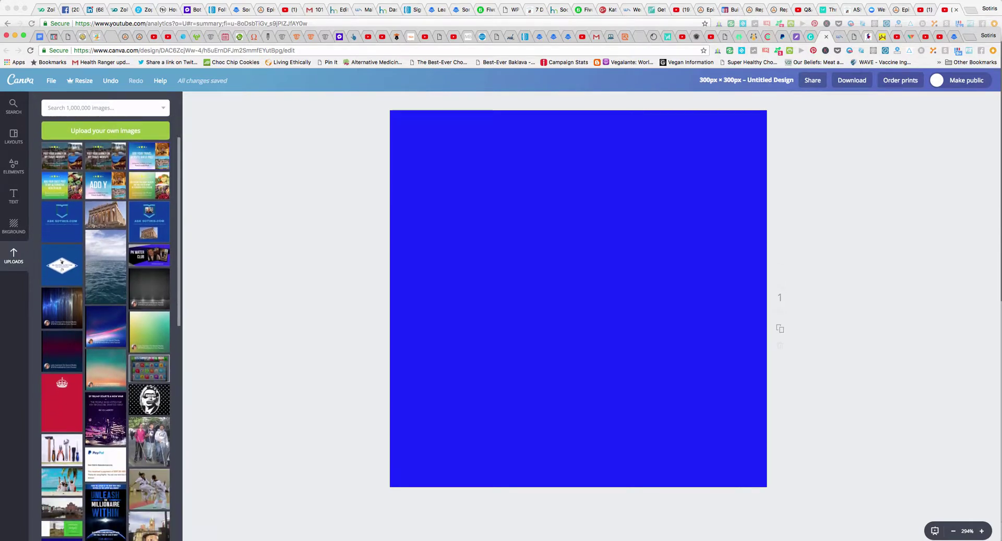
scroll(106, 328, down, 5)
scroll(105, 328, down, 15)
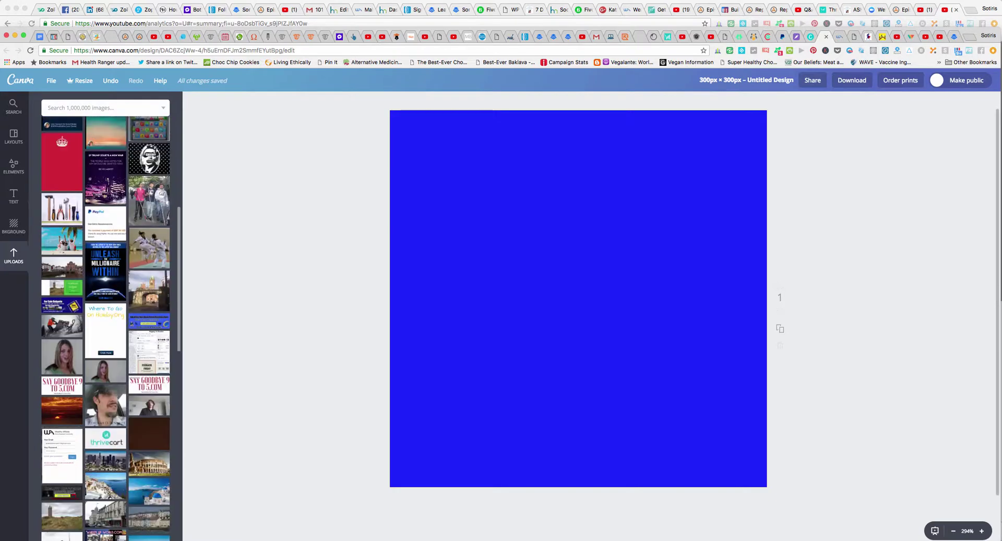
scroll(106, 328, down, 8)
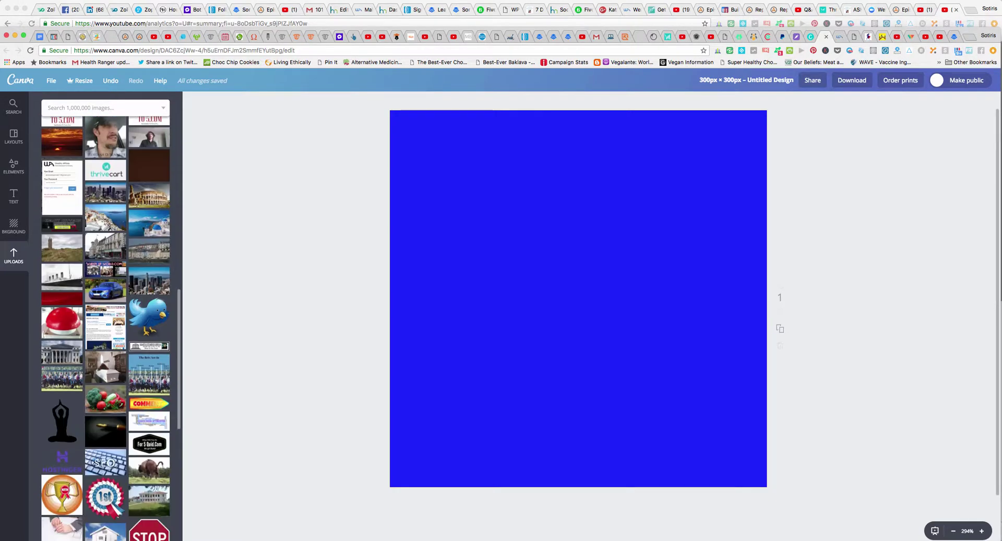
scroll(106, 328, down, 12)
scroll(578, 297, down, 3)
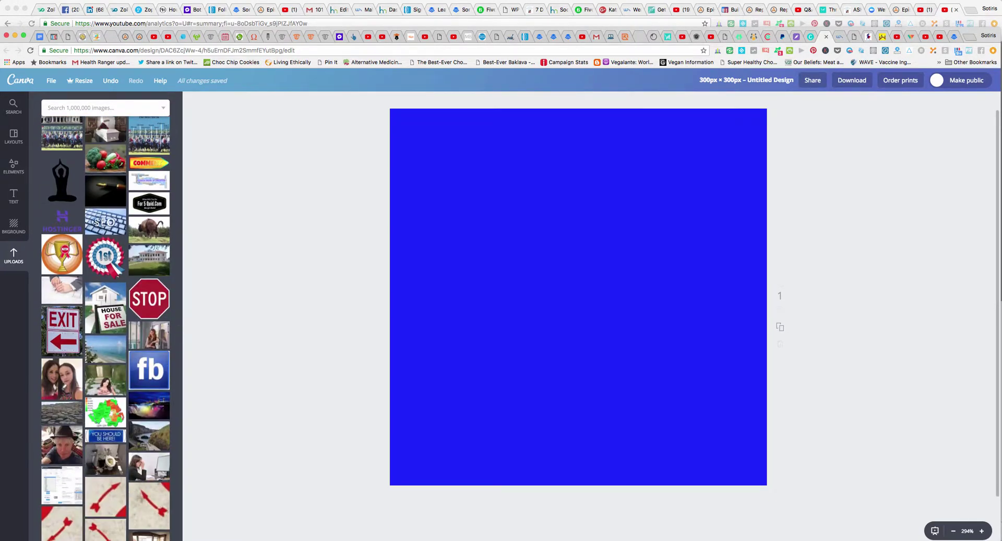
scroll(106, 328, down, 3)
scroll(105, 328, down, 5)
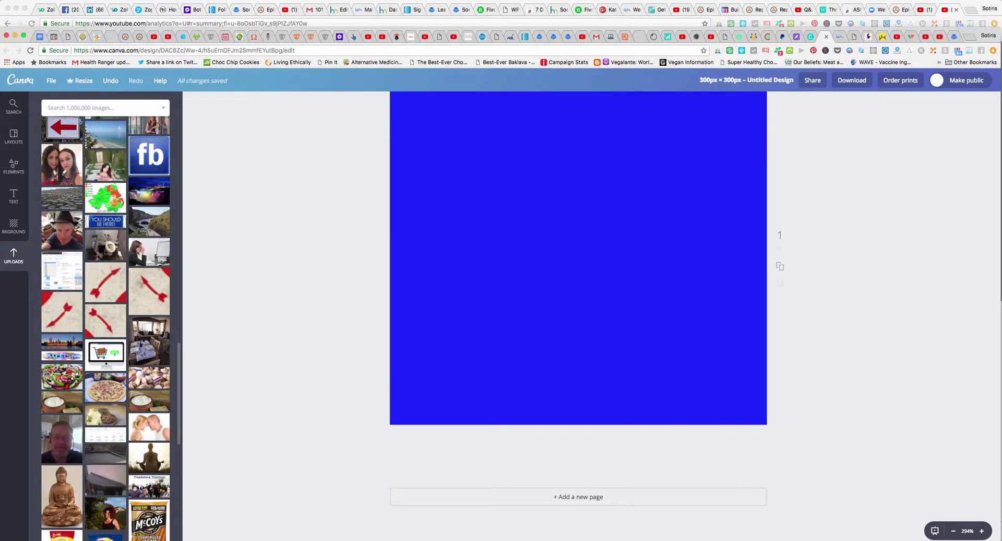
scroll(106, 328, down, 10)
scroll(106, 328, down, 3)
scroll(105, 327, down, 2)
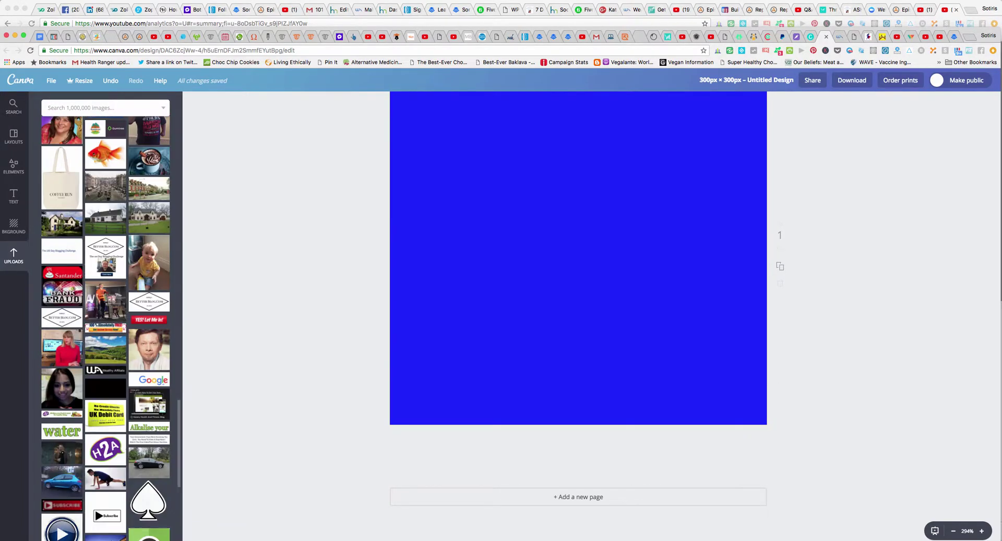
scroll(105, 328, down, 6)
scroll(106, 328, down, 7)
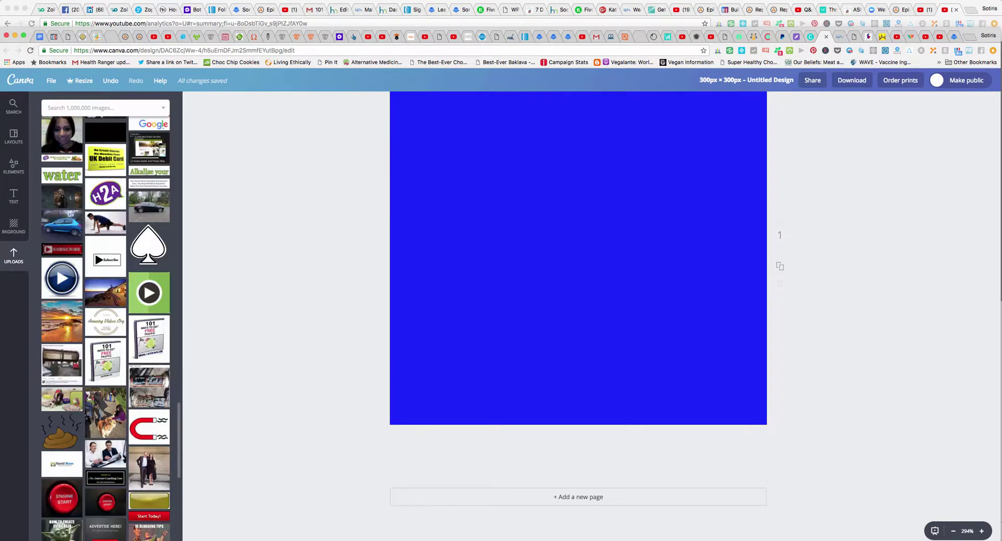
scroll(105, 328, down, 5)
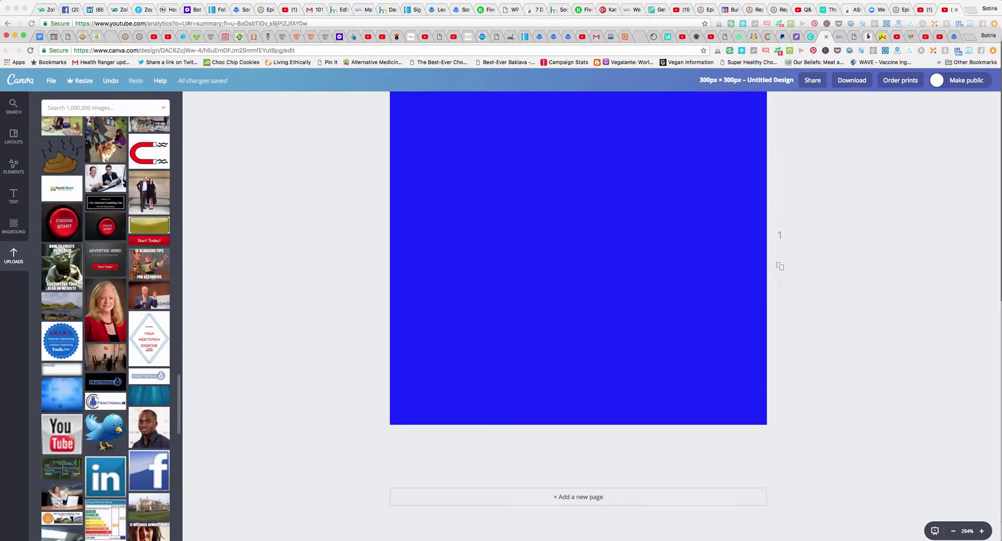
scroll(106, 328, down, 5)
scroll(105, 328, down, 3)
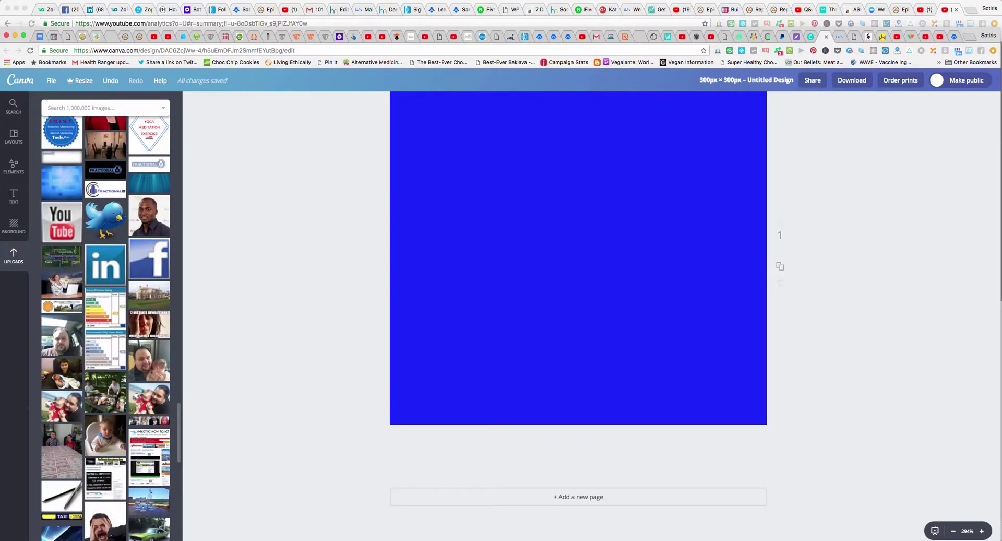
scroll(106, 328, down, 10)
scroll(106, 328, down, 5)
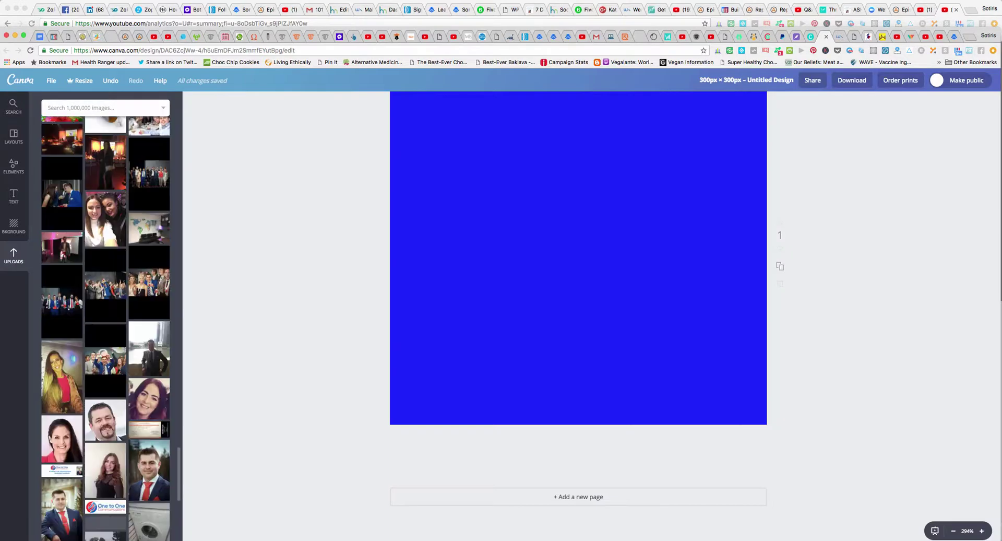
scroll(105, 327, down, 5)
scroll(106, 328, down, 5)
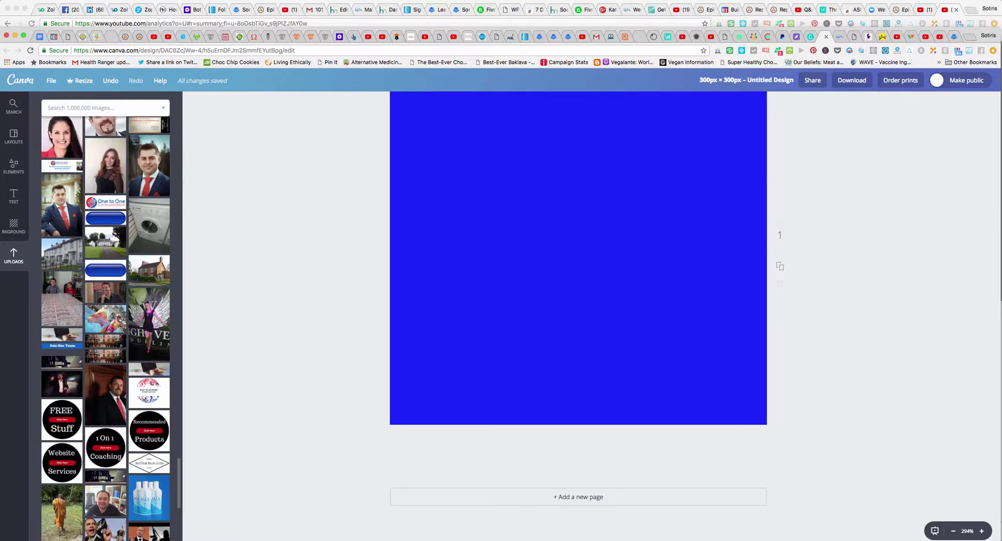
scroll(105, 328, down, 2)
scroll(105, 328, down, 1)
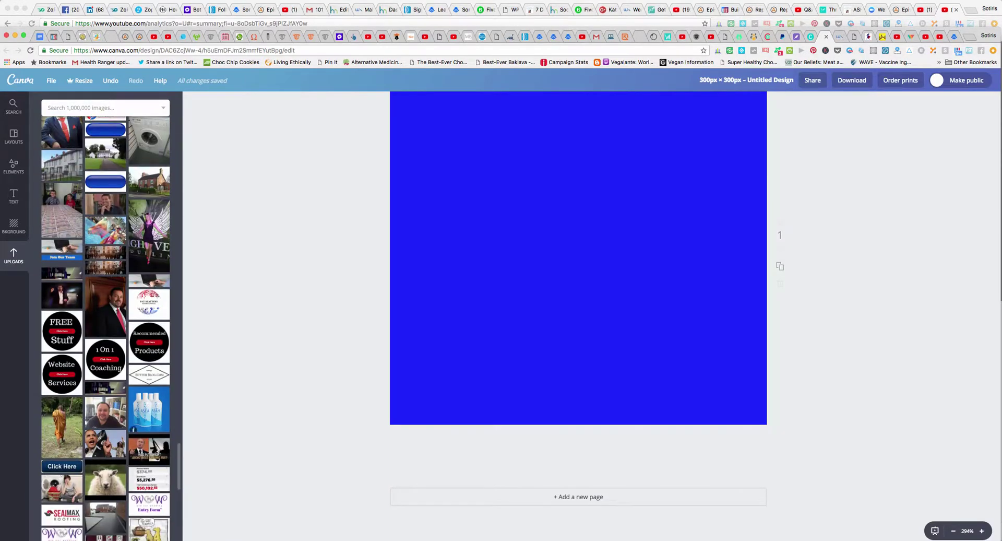
drag(90, 422, 531, 254)
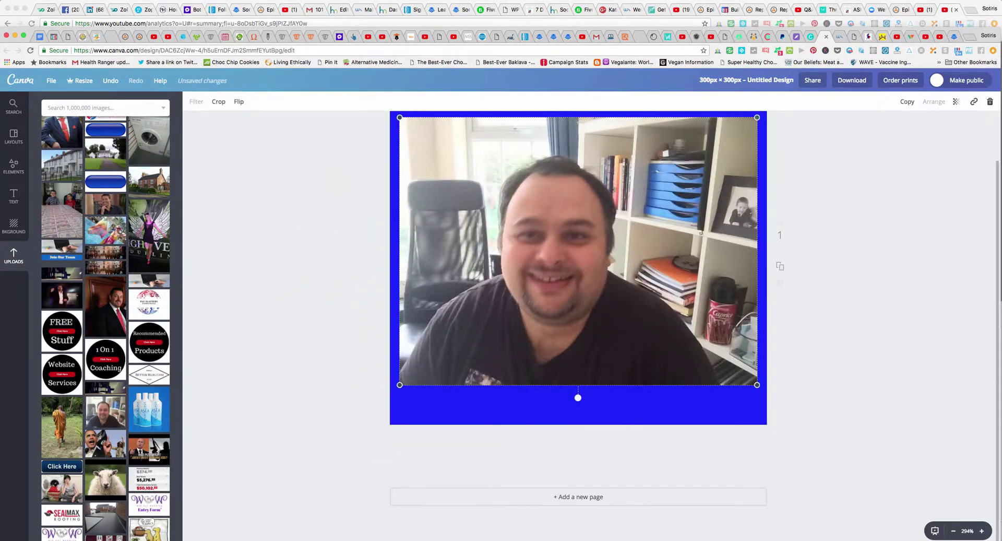
- Shrink the man's photo and centre it horizontally on the page, leaving blue space above and below it
drag(758, 117, 641, 206)
drag(522, 293, 578, 275)
click(313, 282)
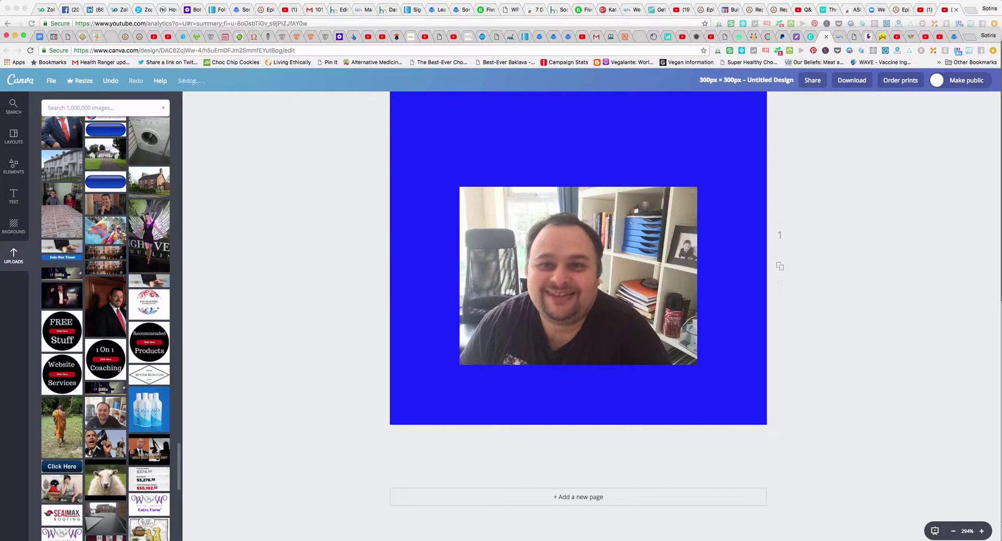
- Add the uploaded "Click Here" button image and shrink it to fit centred just below the photo
drag(62, 466, 554, 391)
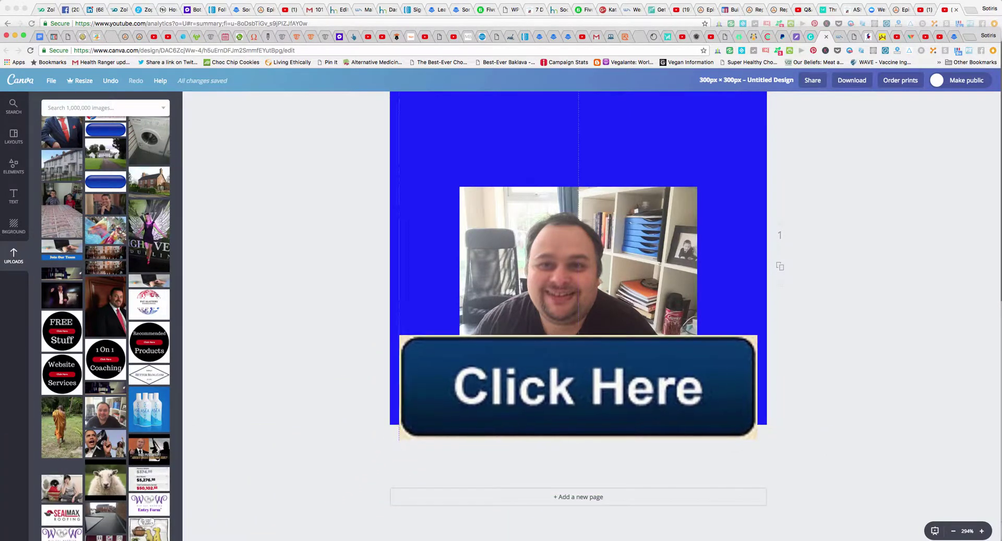
drag(757, 333, 619, 394)
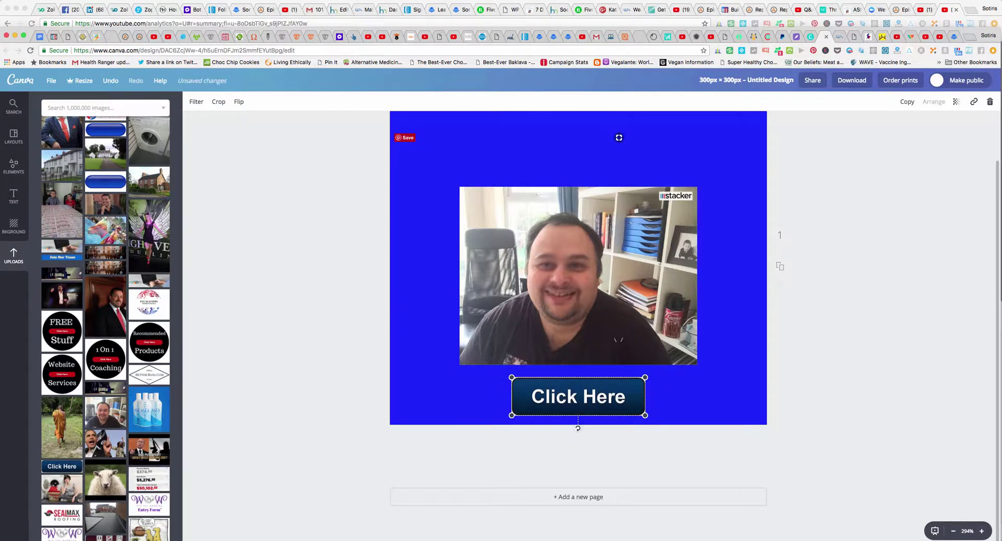
click(619, 138)
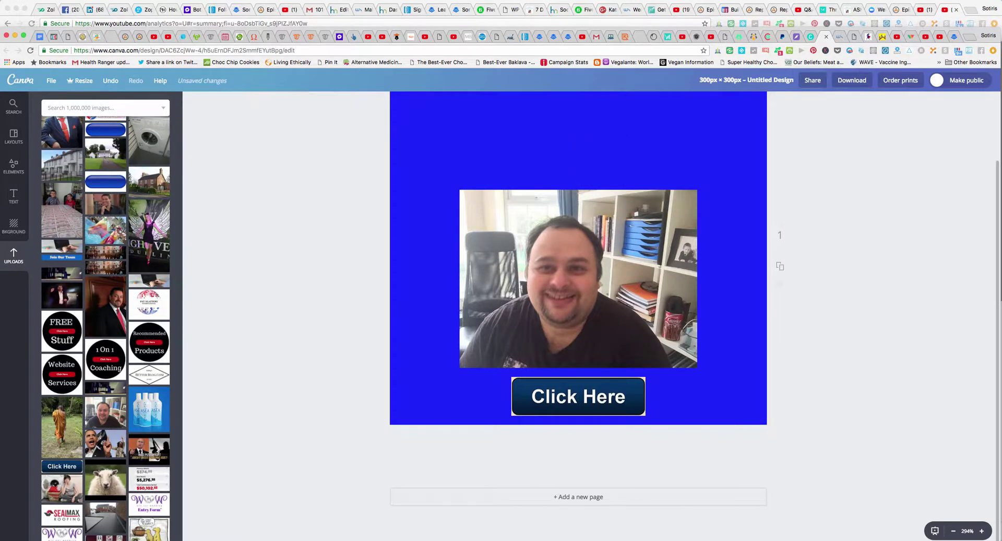
- Add a heading to the page that reads "101 Blogging Tips"
click(13, 196)
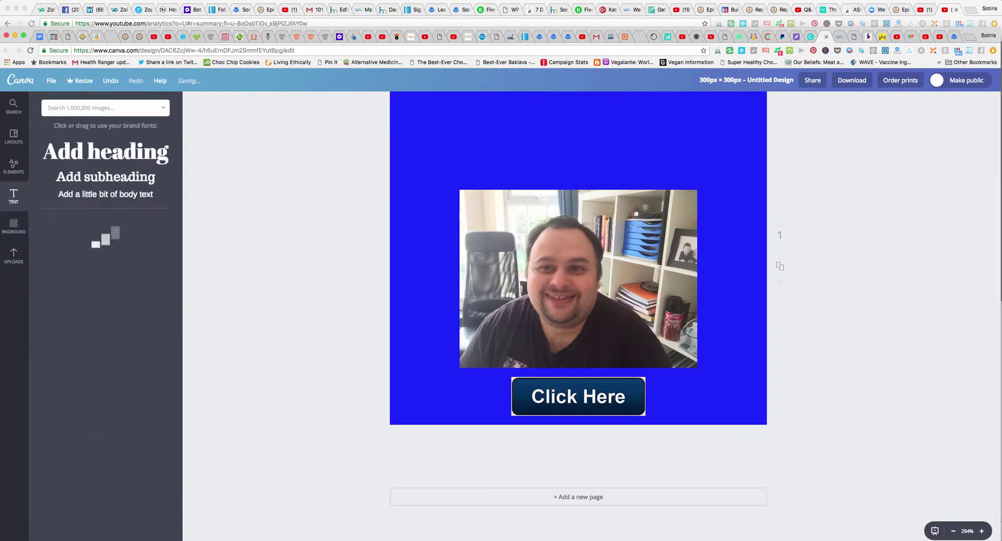
click(106, 155)
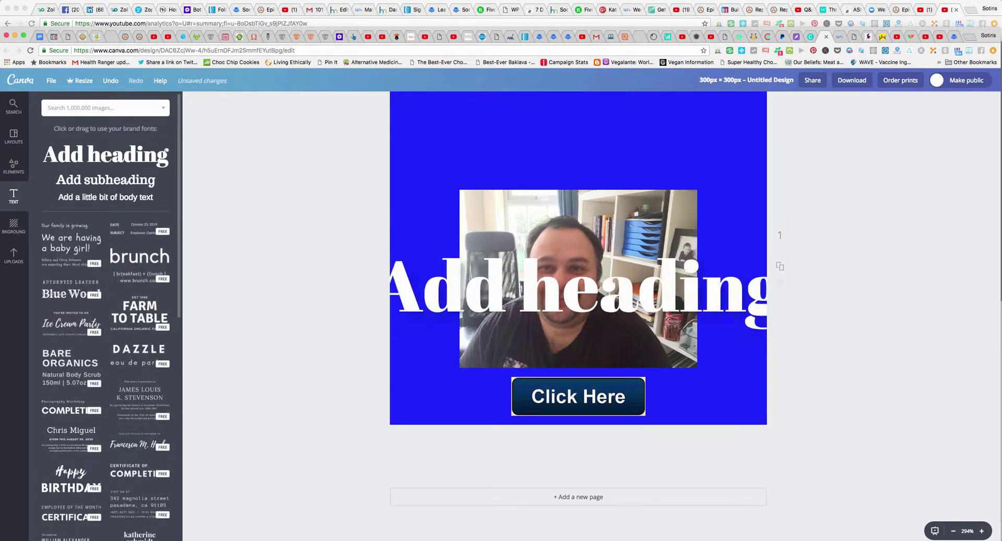
double_click(578, 287)
text(101)
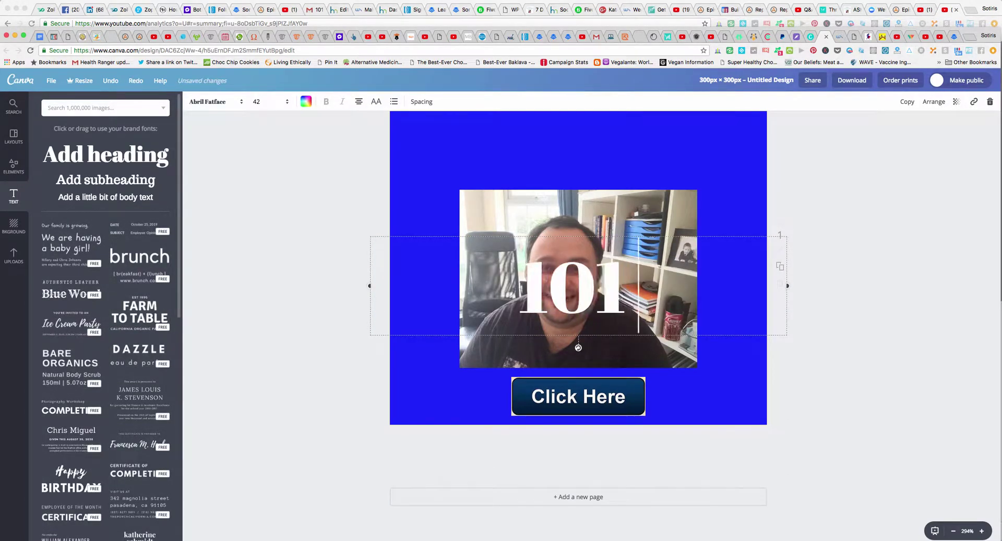
text( Blogg)
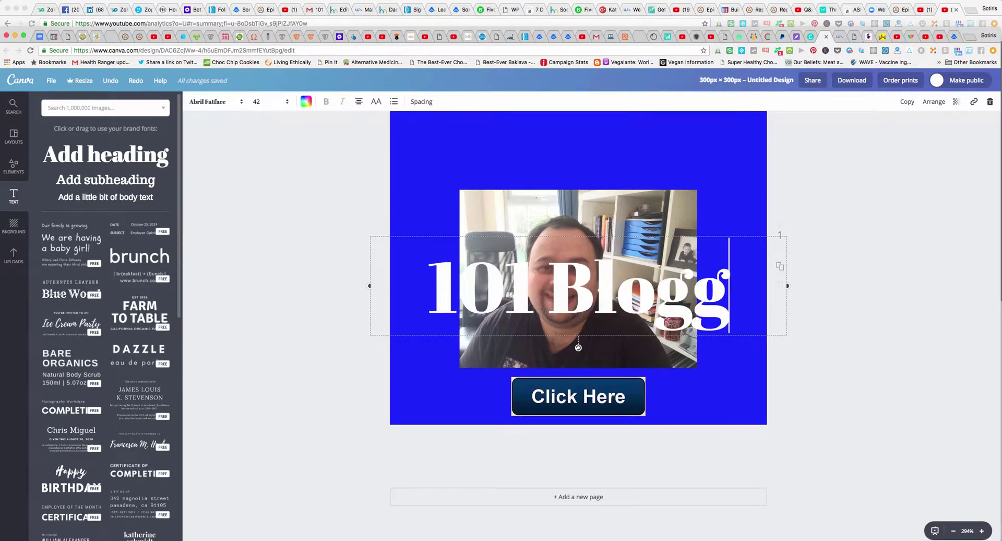
text(ing Tip)
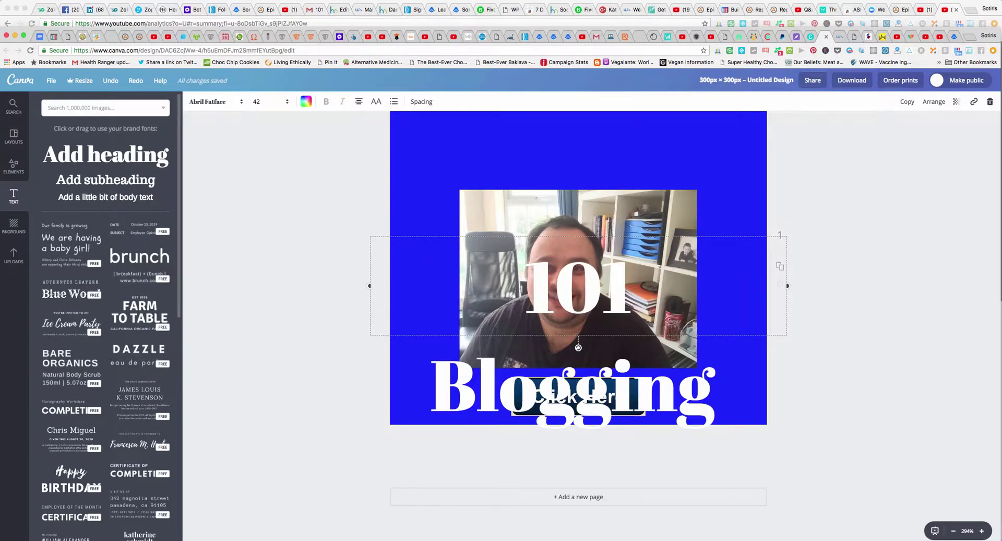
text(s)
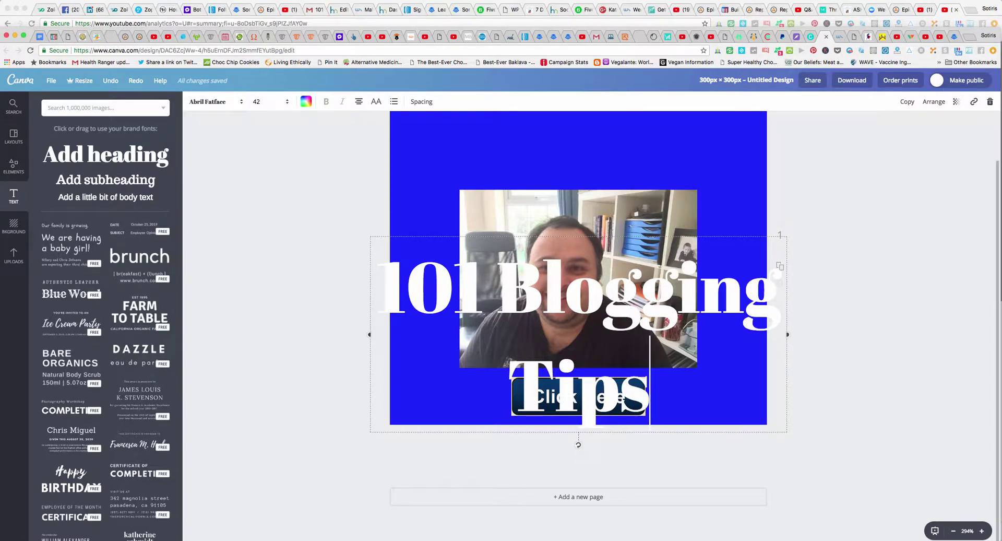
- Reduce the "101 Blogging Tips" heading to font size 21 and move it up into the blue space above the photo
click(256, 101)
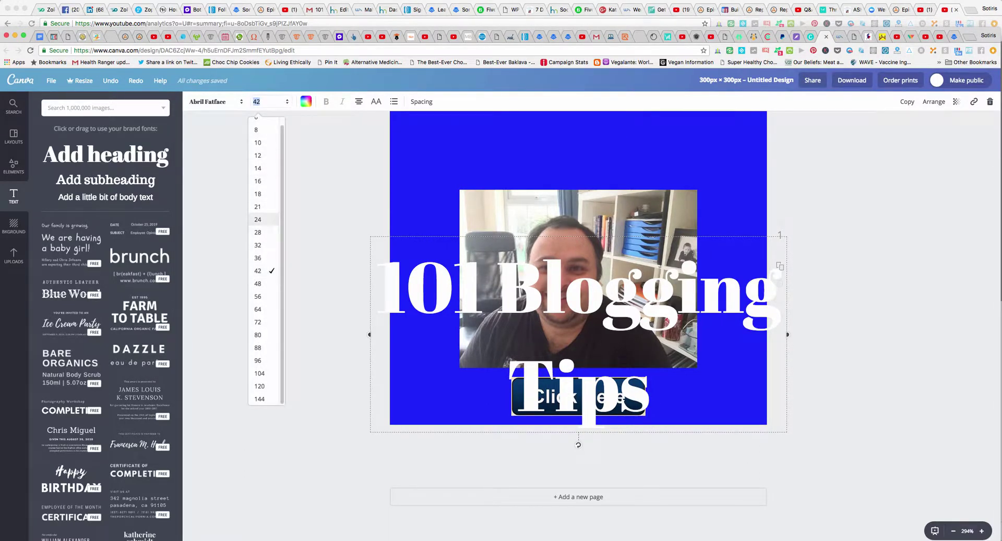
click(258, 232)
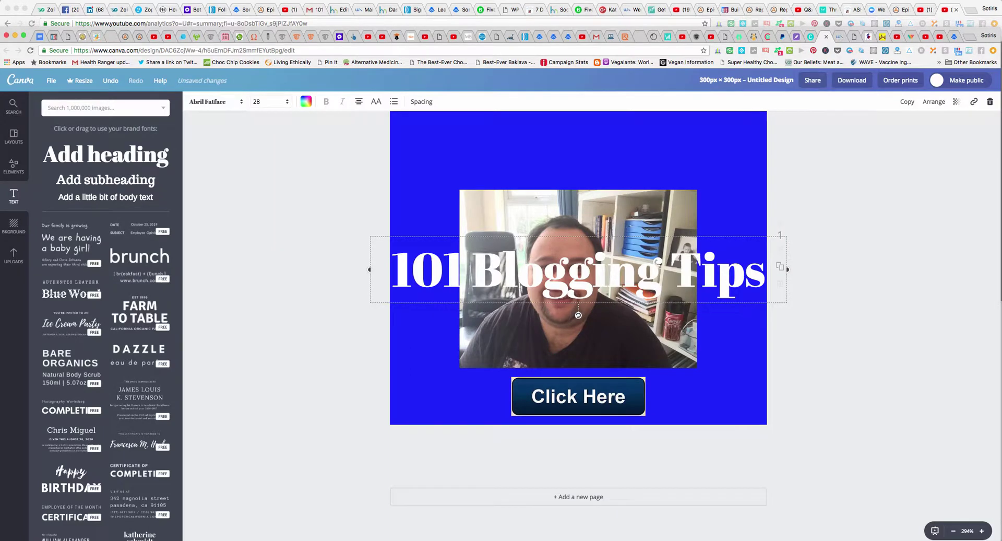
click(257, 102)
click(258, 206)
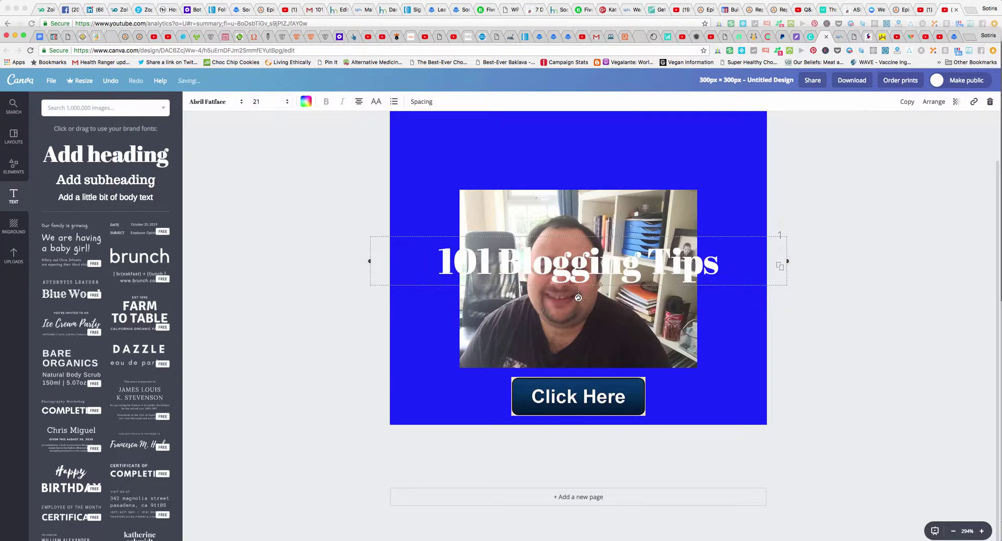
key(Escape)
drag(676, 265, 681, 121)
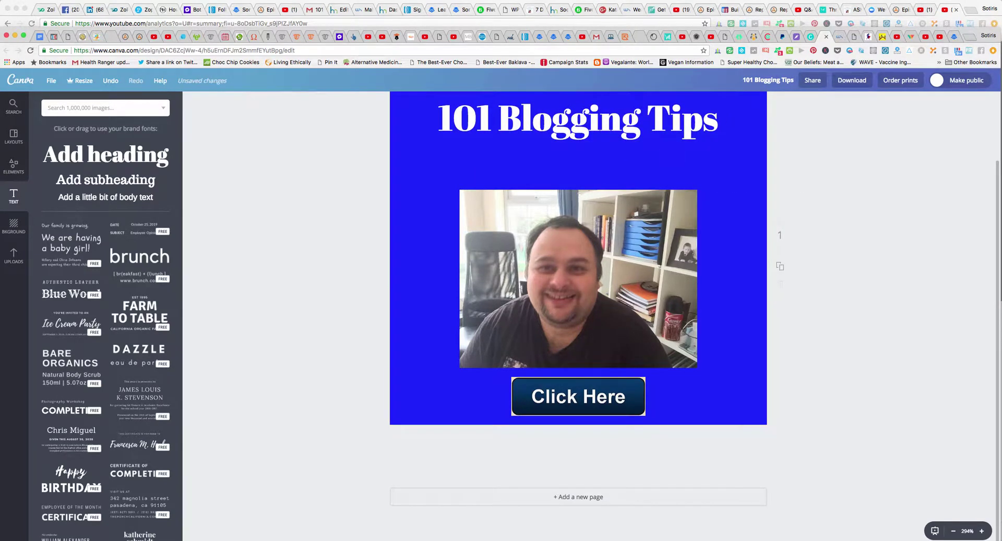
- Add a subheading to the page that reads "Learn The A To Z Of Blogging"
click(105, 179)
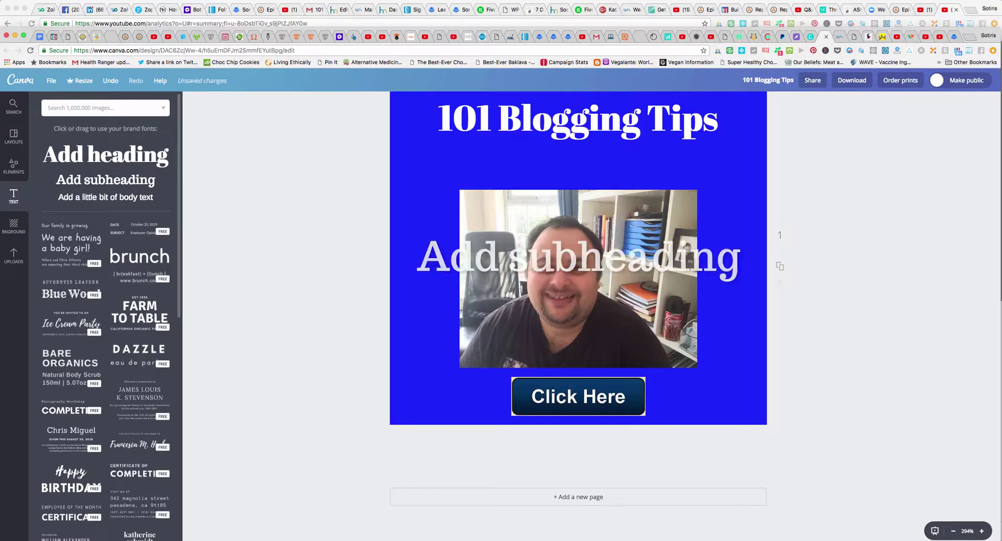
text(Le)
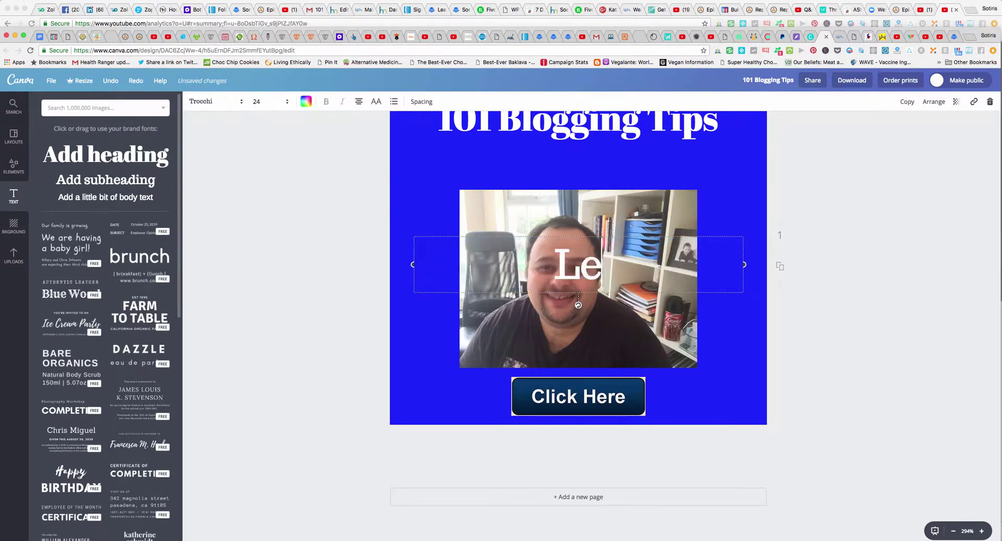
text(arn The)
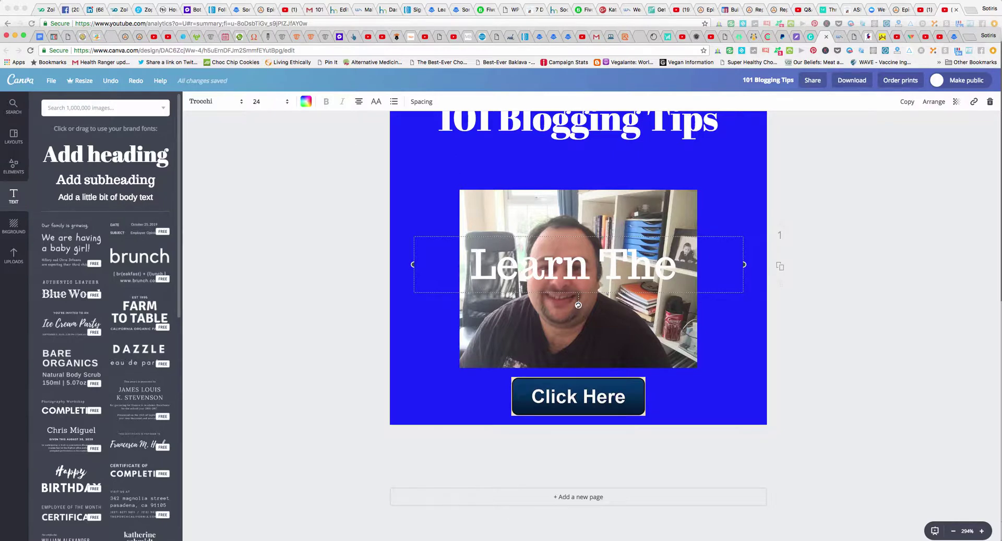
text( A To Z)
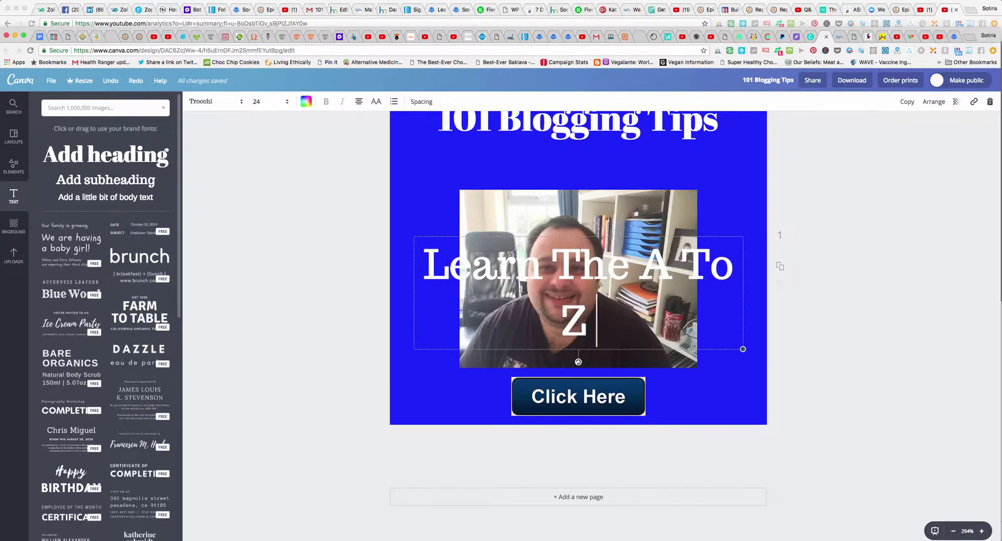
text( Of Blogging)
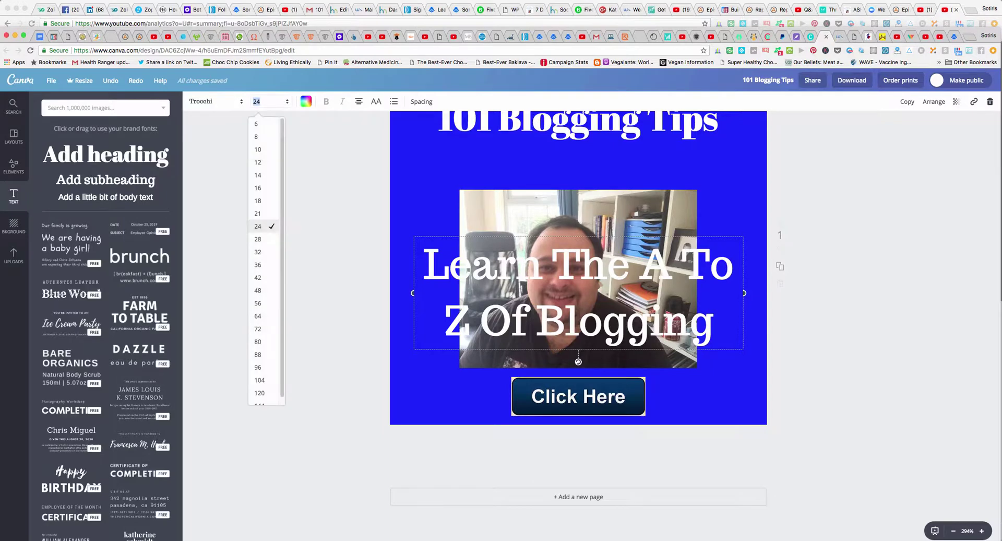
- Reduce the subheading to font size 12 and place it between the heading and the photo
click(256, 101)
click(258, 187)
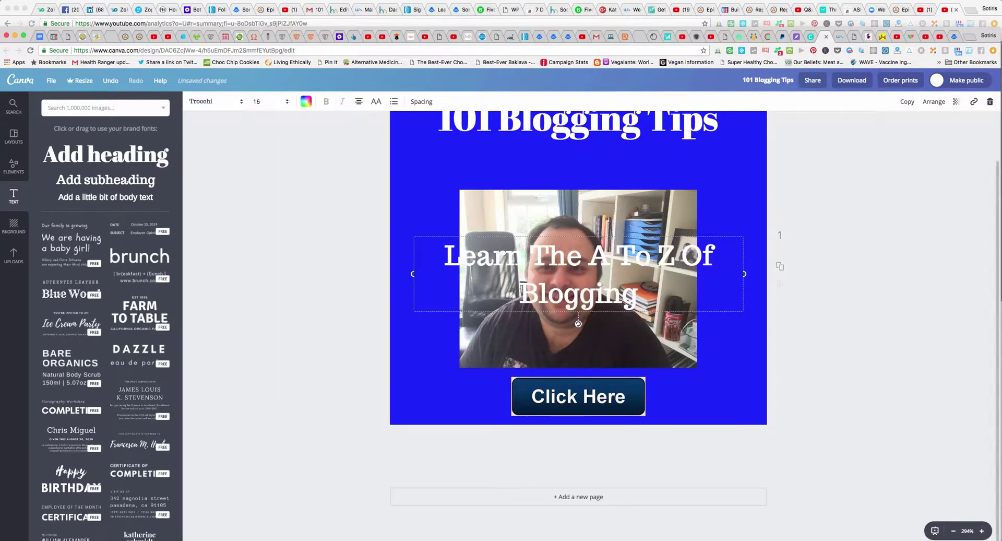
text(12)
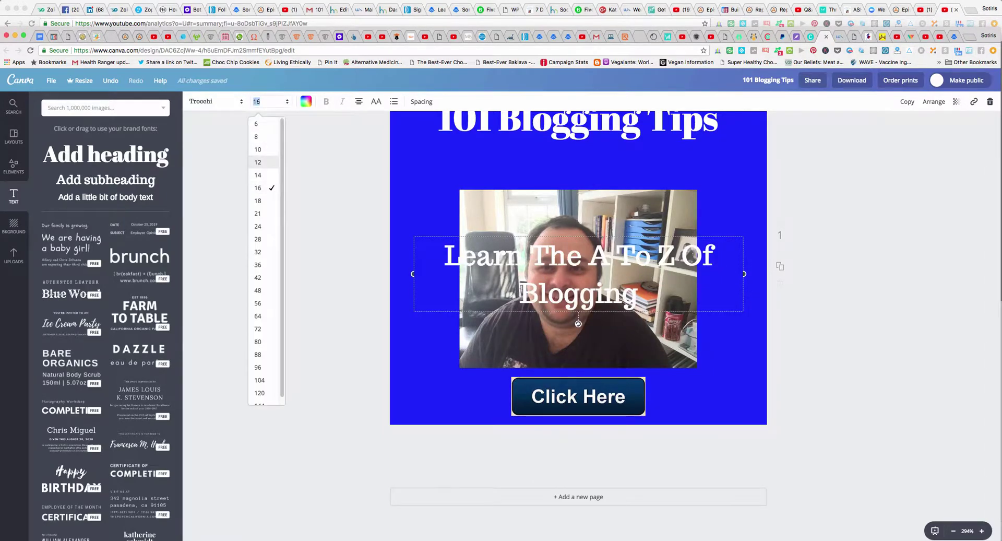
key(Return)
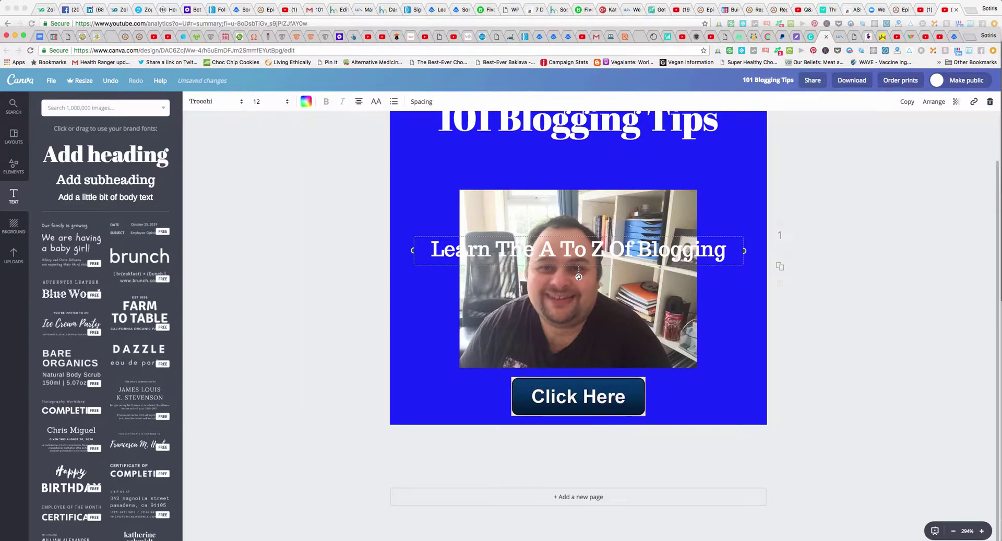
drag(700, 256, 700, 168)
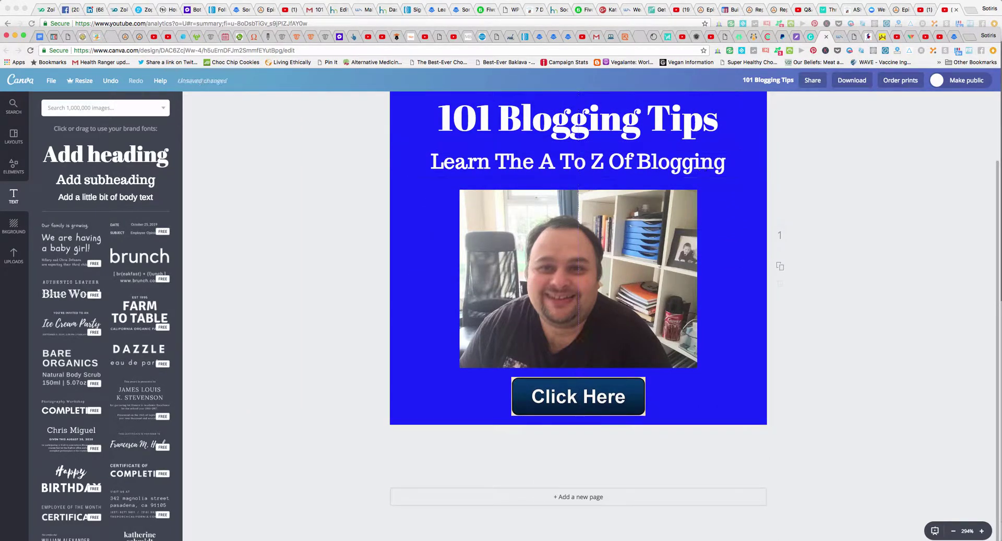
- Nudge the subheading, the photo and the "Click Here" button slightly upward to even out the banner's spacing
scroll(578, 313, up, 3)
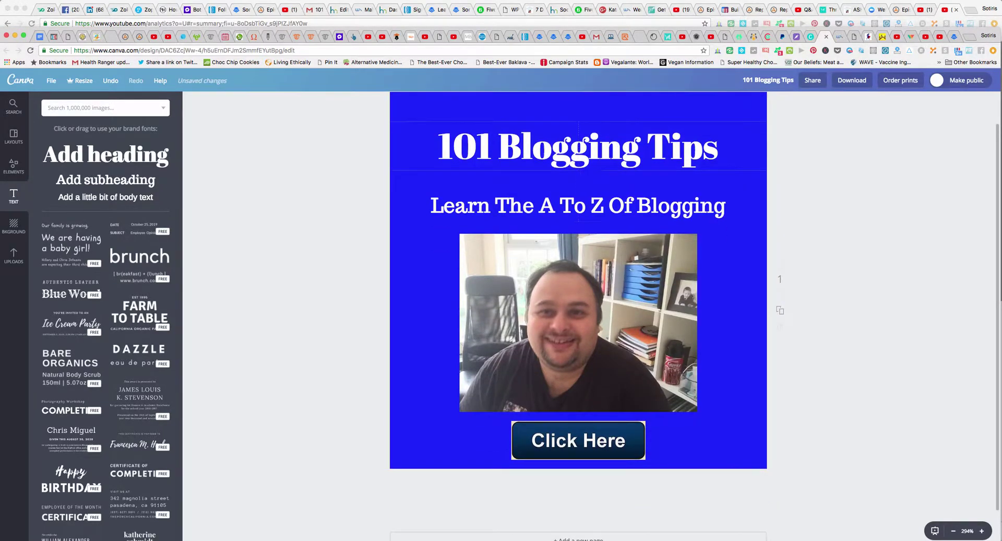
drag(622, 205, 622, 191)
drag(601, 318, 600, 308)
drag(600, 440, 576, 431)
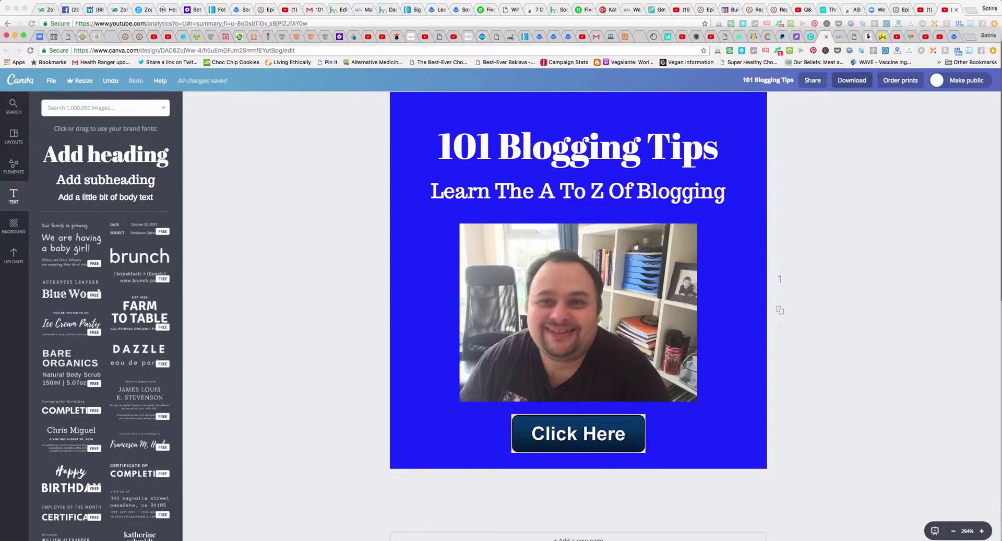
- Download the finished banner and save it to the Desktop as the PNG image "101 Blogging Tips Banner2", without replacing the existing banner file
click(851, 80)
click(852, 178)
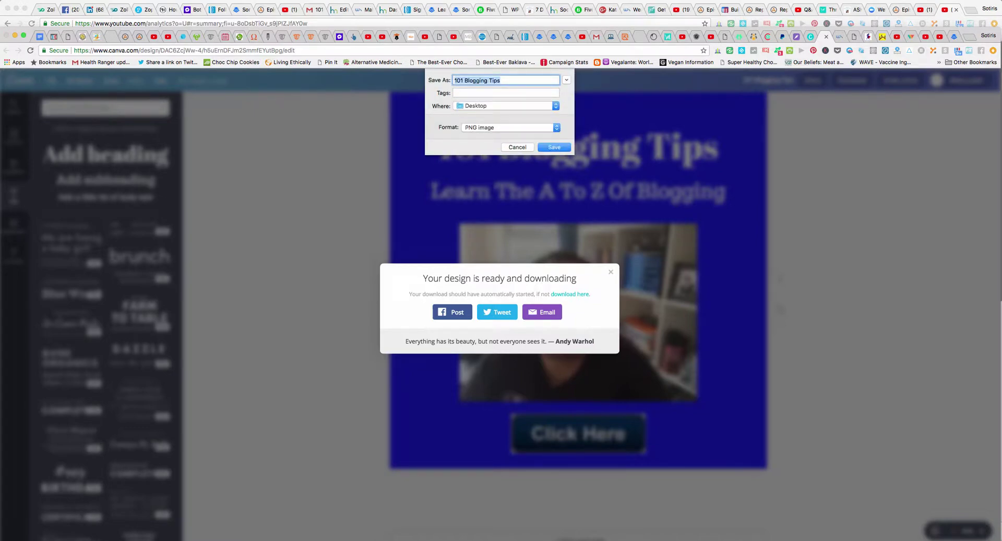
click(500, 80)
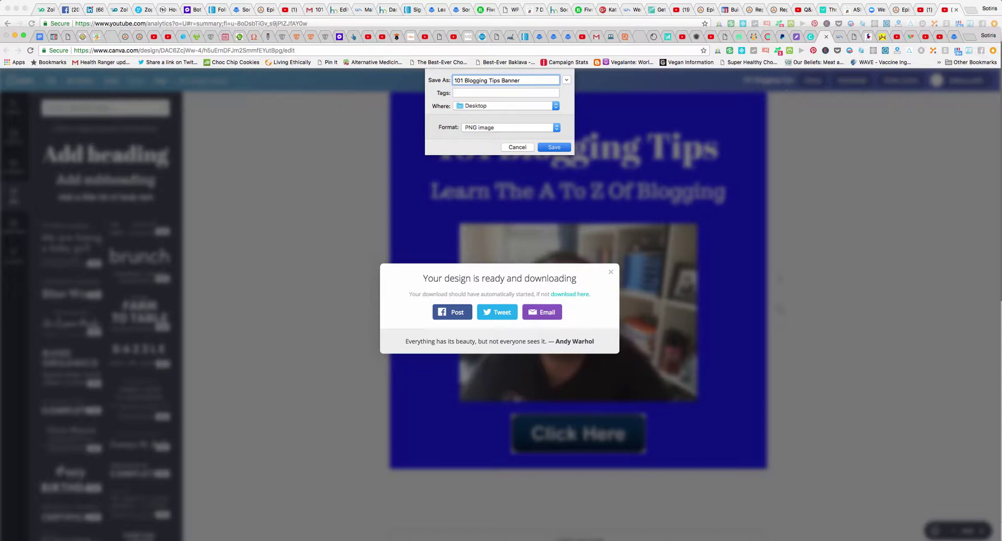
key(Return)
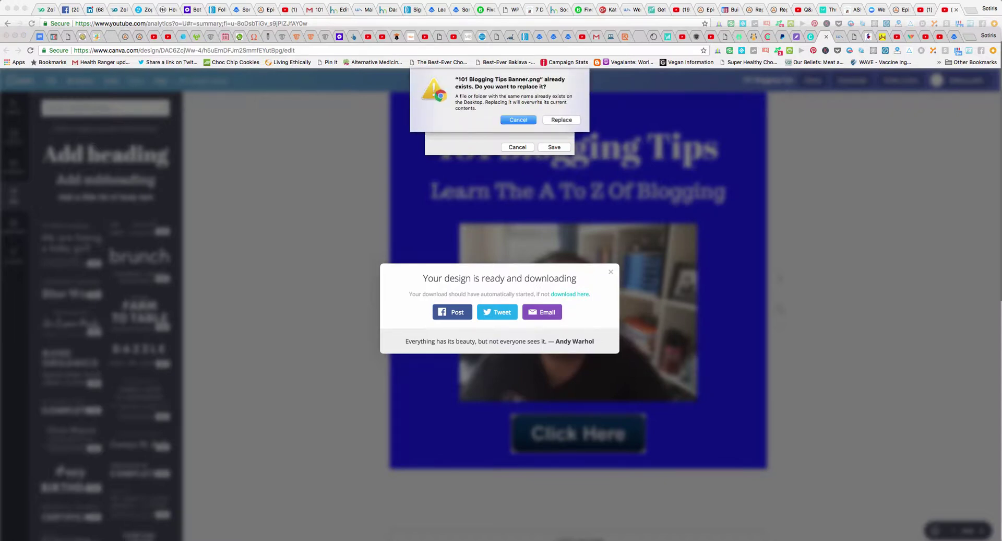
key(Return)
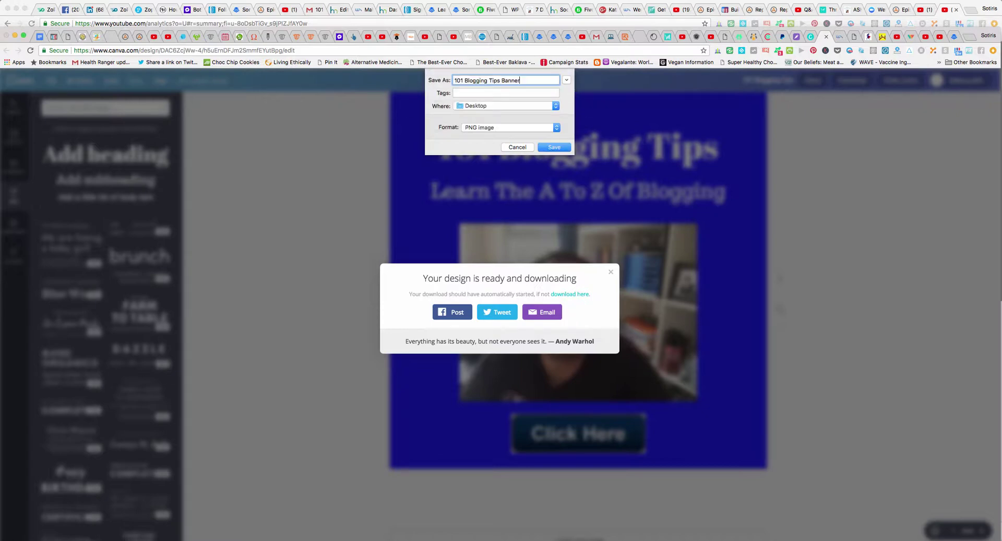
text(2)
key(Return)
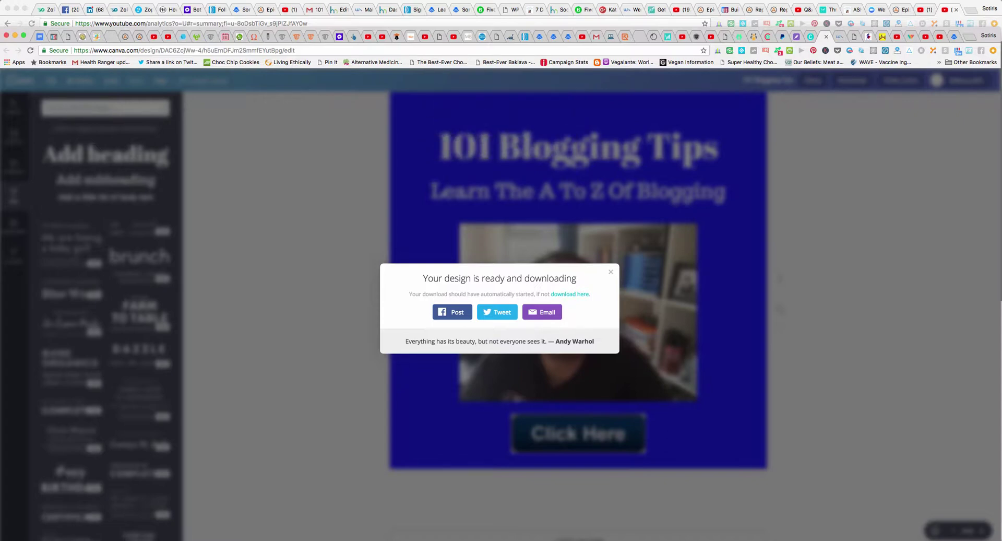
key(Escape)
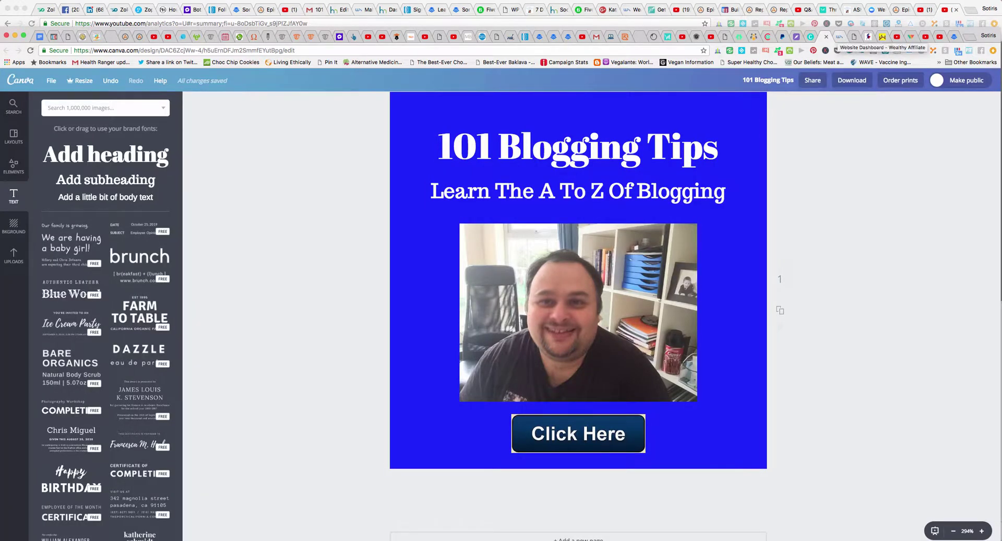
- Switch to the new WordPress post and open the file chooser for uploading media to it
click(850, 36)
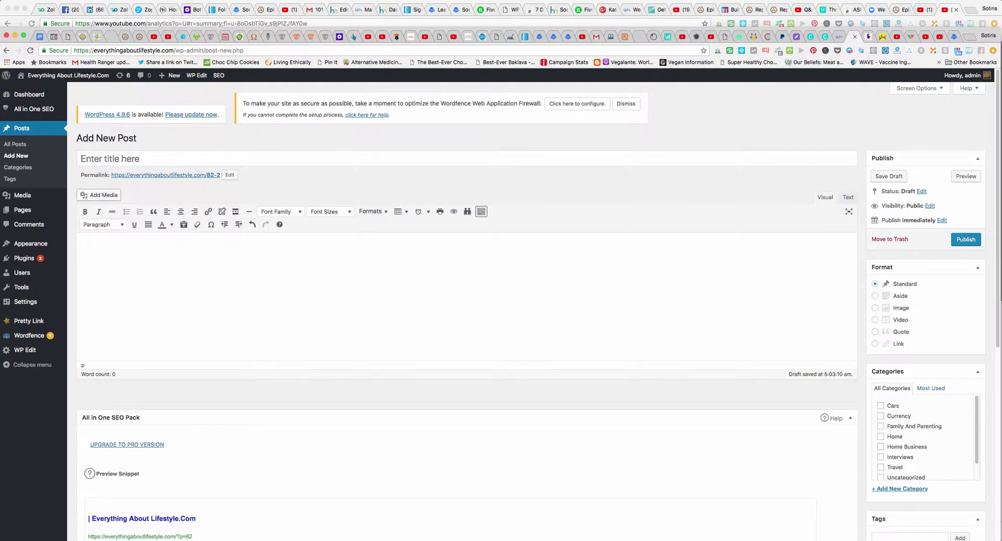
click(99, 194)
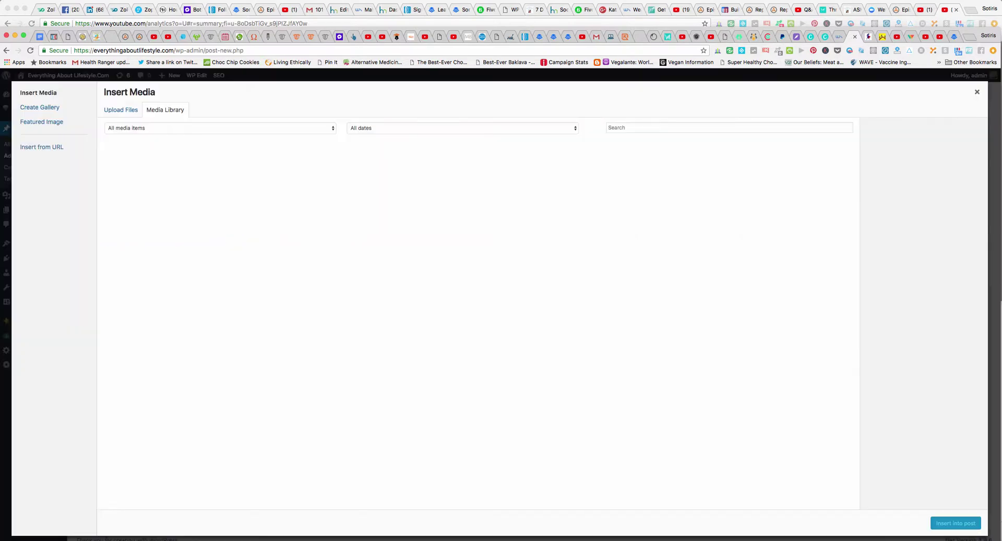
click(121, 110)
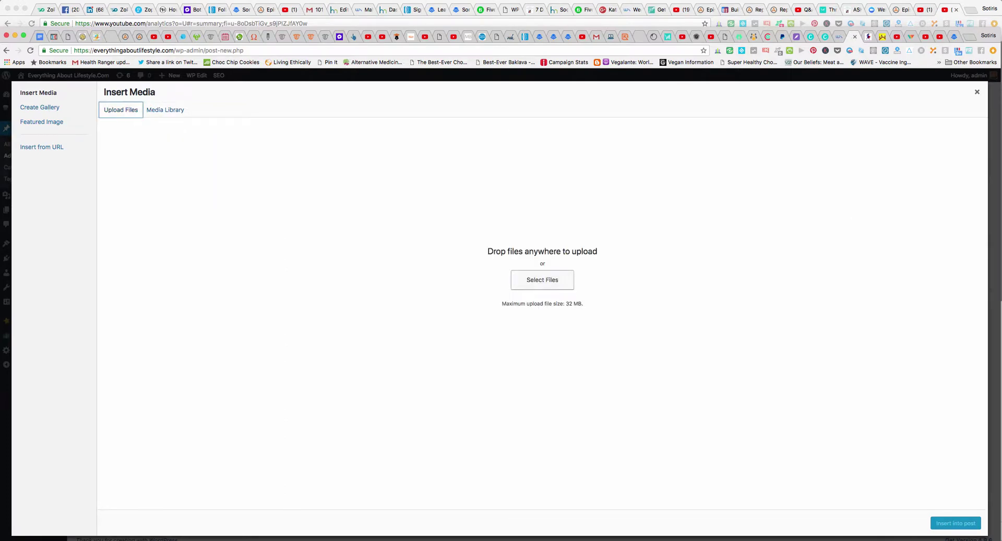
click(542, 280)
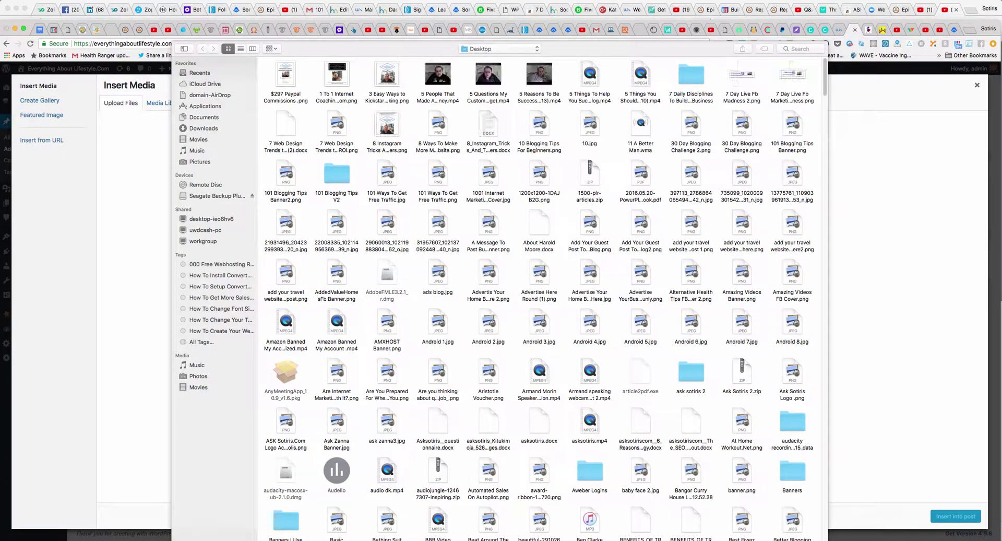
- Search the files for "101 blogging tips" and upload "101 Blogging Tips Banner2.png" to the media library
text(1)
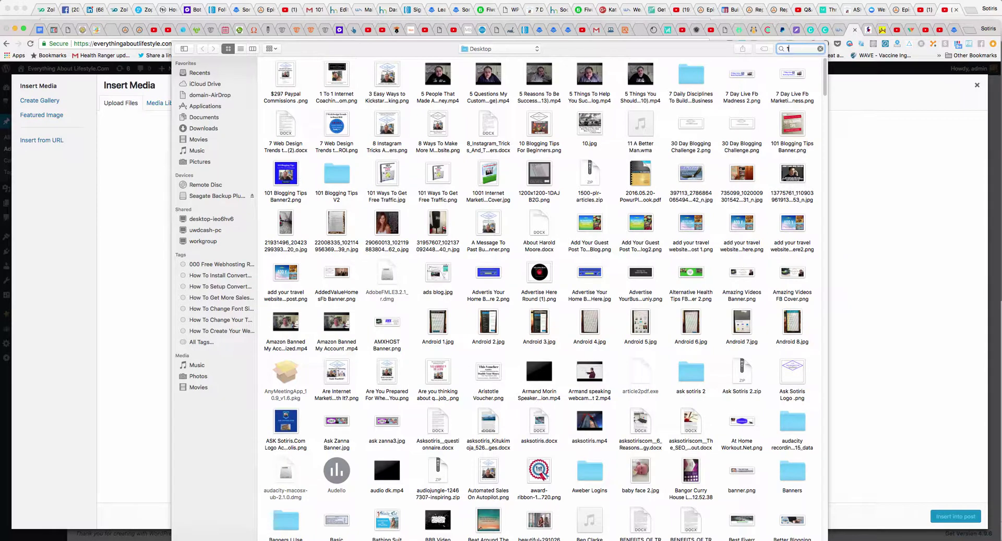
text(01 blo)
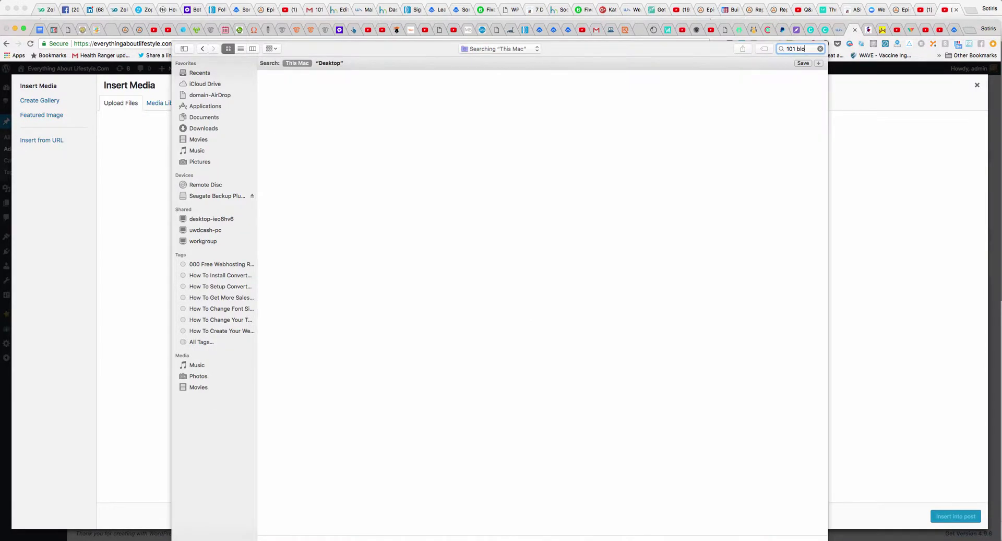
text(gging tips)
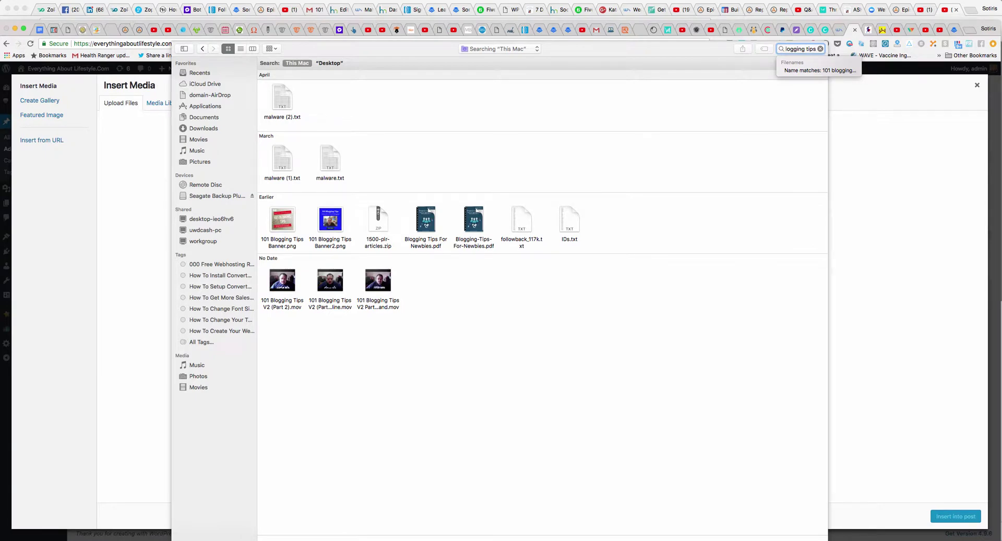
click(329, 219)
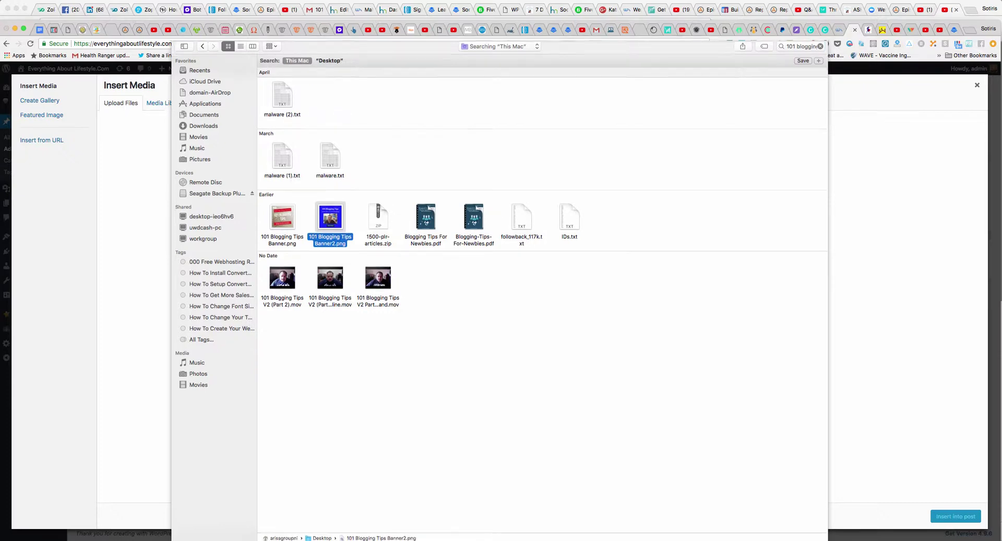
key(Return)
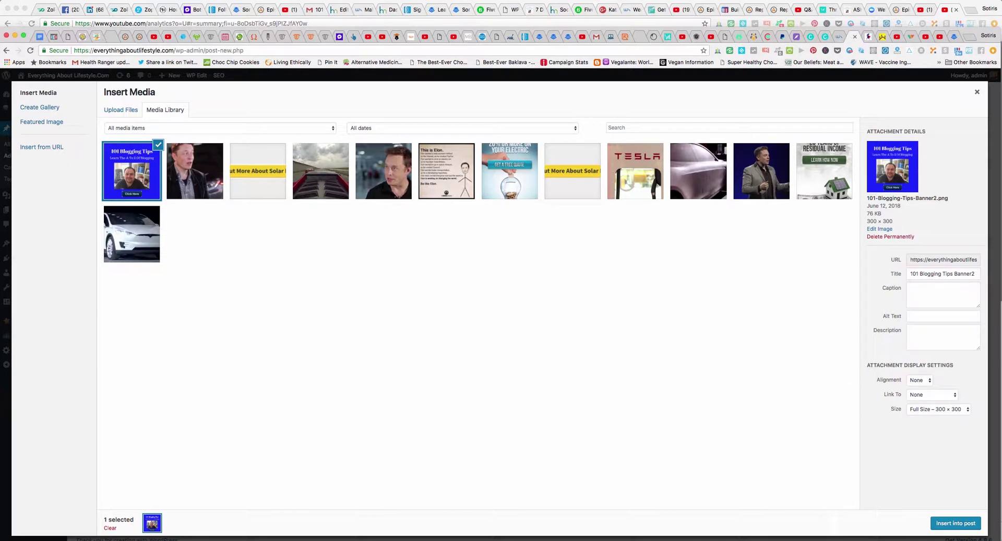
- Copy the banner's title "101 Blogging Tips Banner2" into its alt text and description, and insert the image into the post
drag(910, 274, 975, 274)
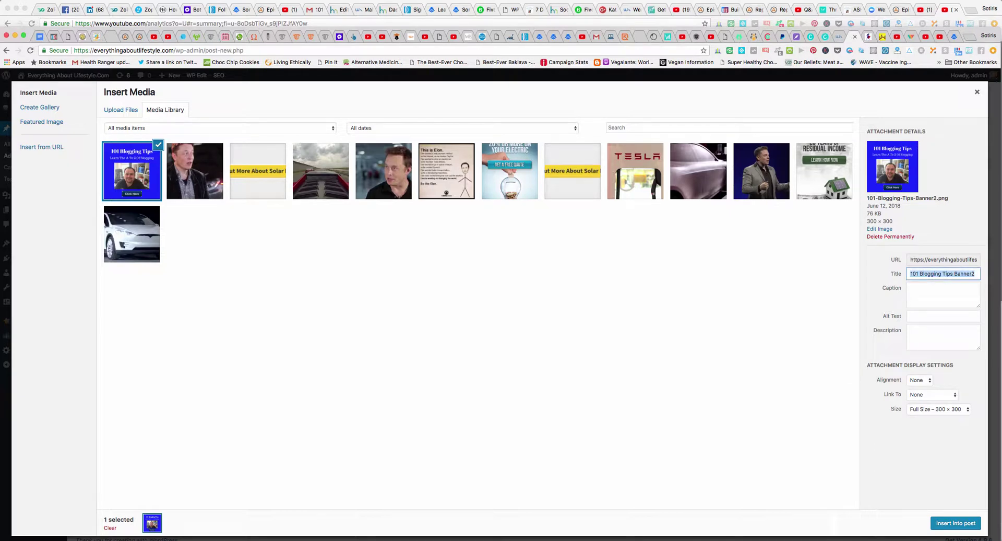
right_click(973, 274)
click(824, 320)
click(929, 316)
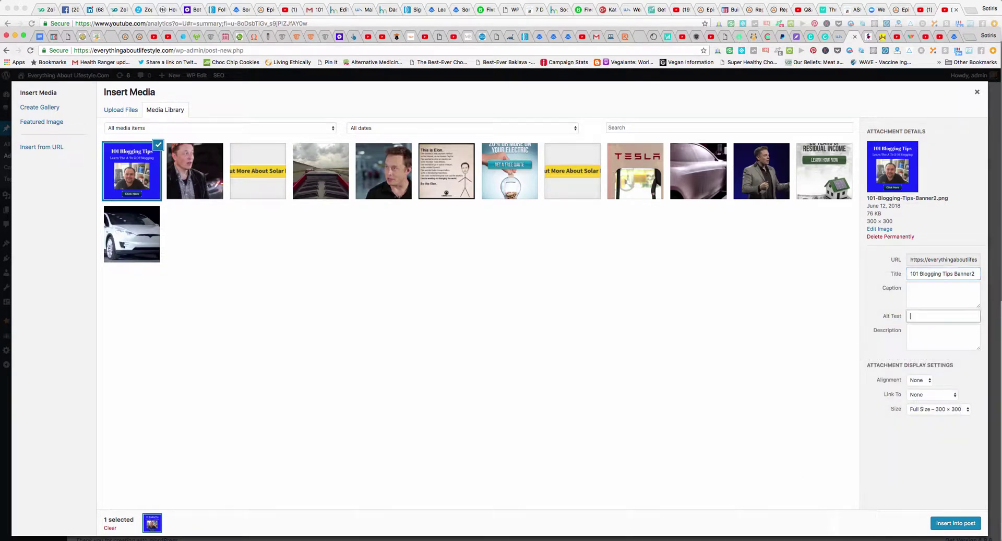
right_click(939, 315)
click(942, 358)
right_click(925, 337)
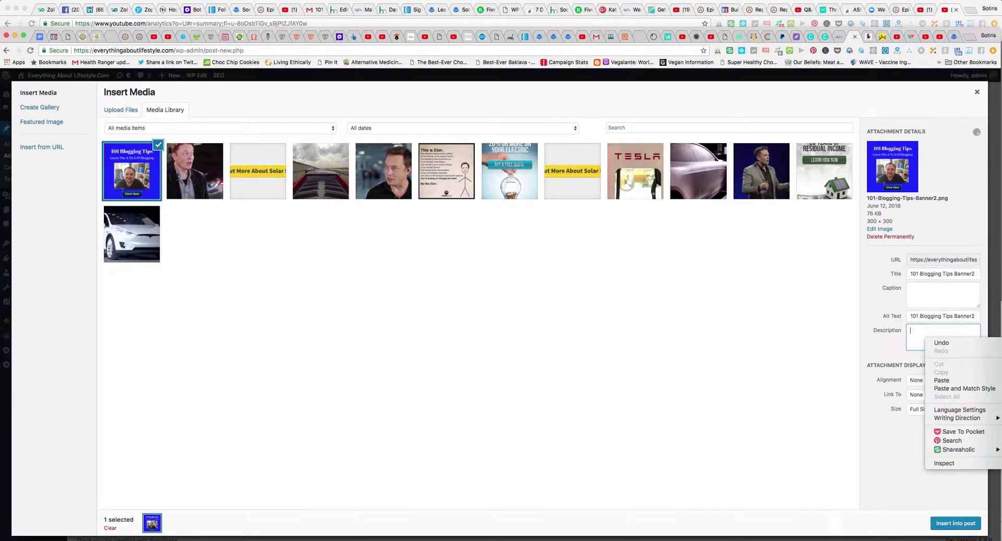
click(941, 380)
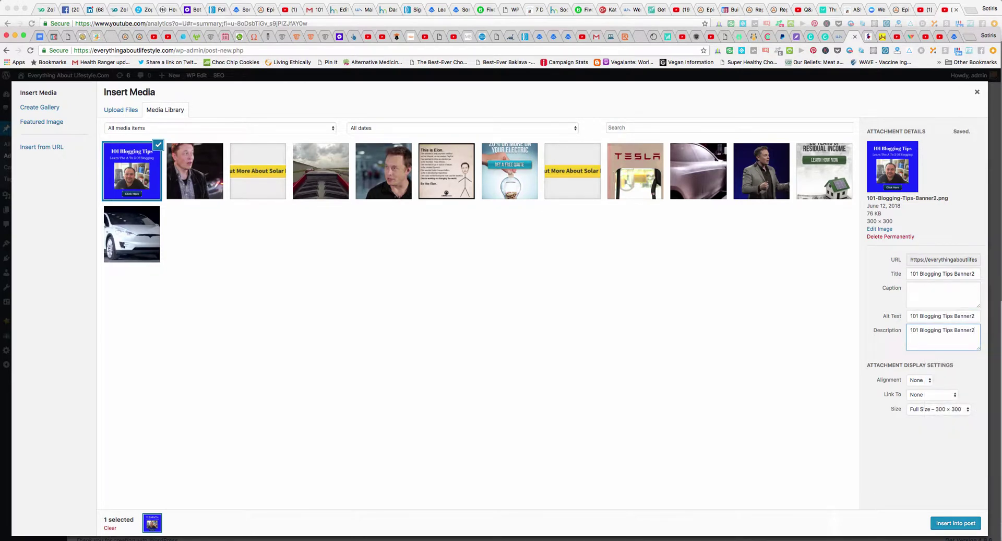
click(956, 522)
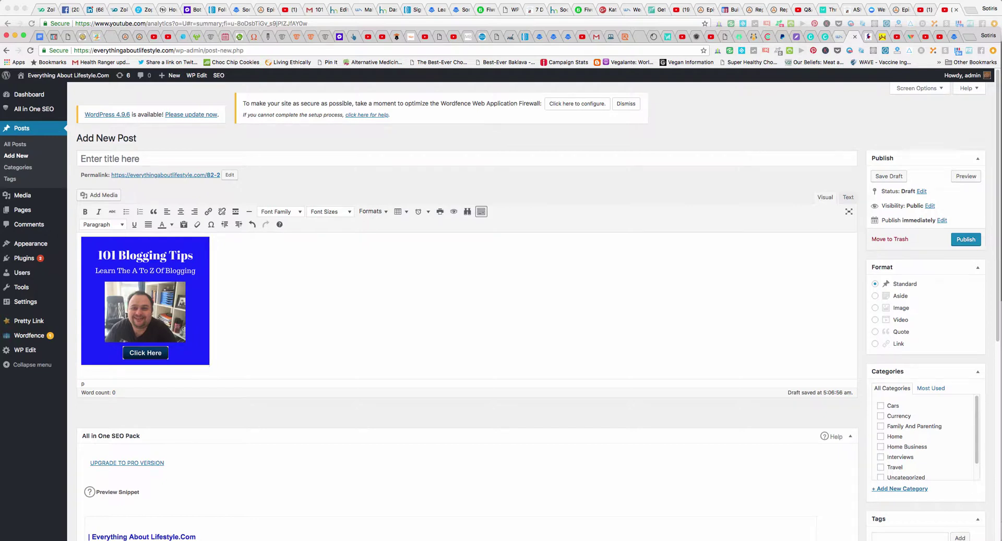
- Open the 101 Blogging Tips landing page from the buildingabetterblog.com site and copy its web address
key(ctrl+shift+Tab)
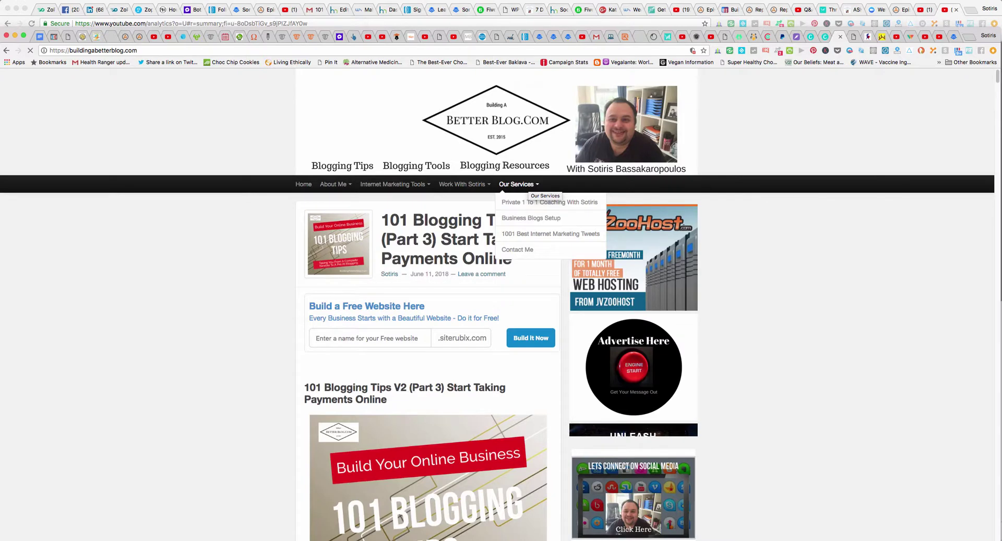
mouse_move(472, 184)
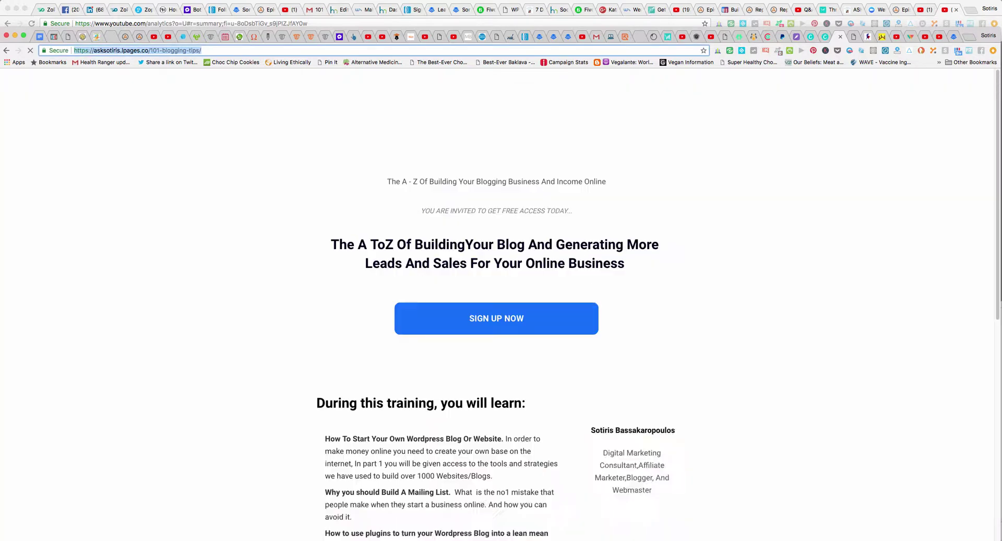
right_click(164, 50)
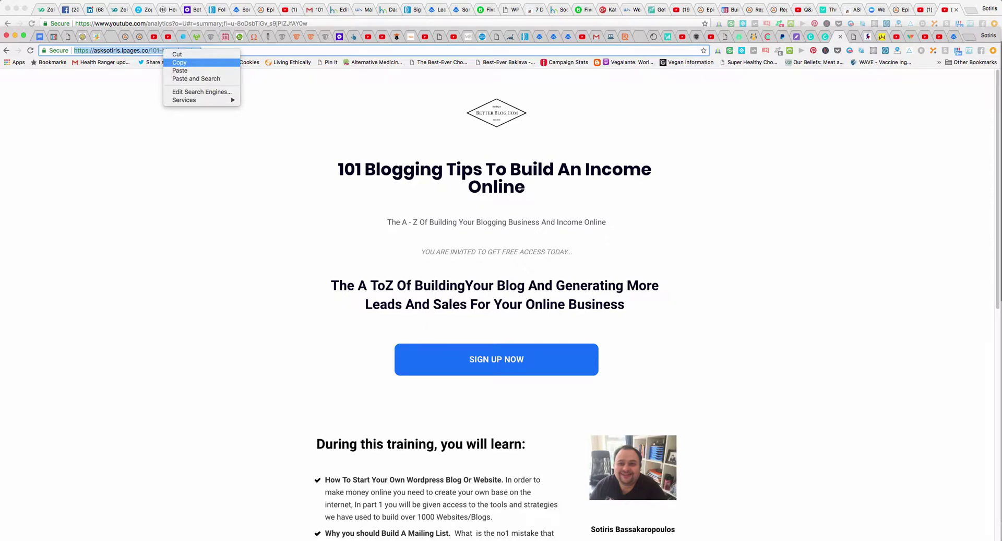
click(179, 62)
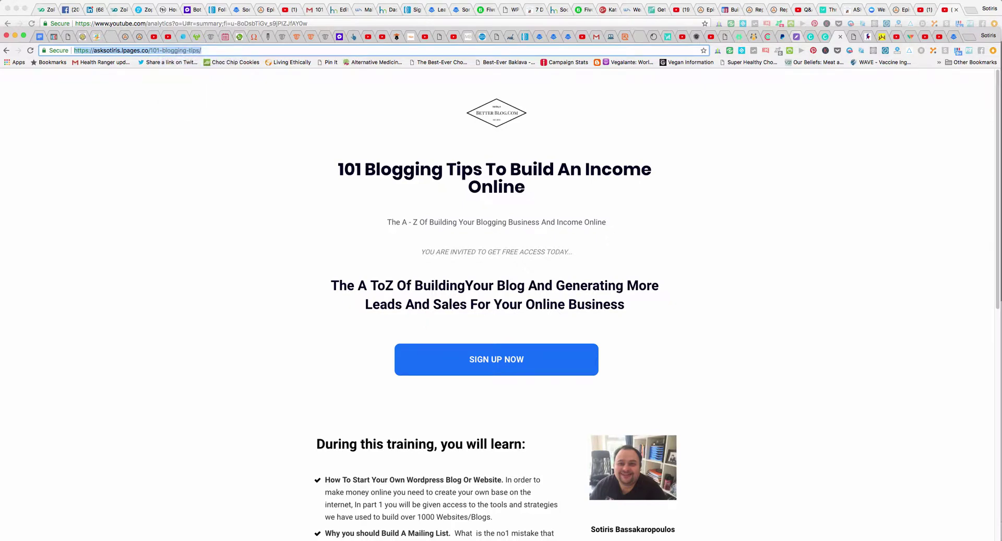
- Switch to the asksotiris.com WordPress dashboard and start a new post
key(ctrl+Tab)
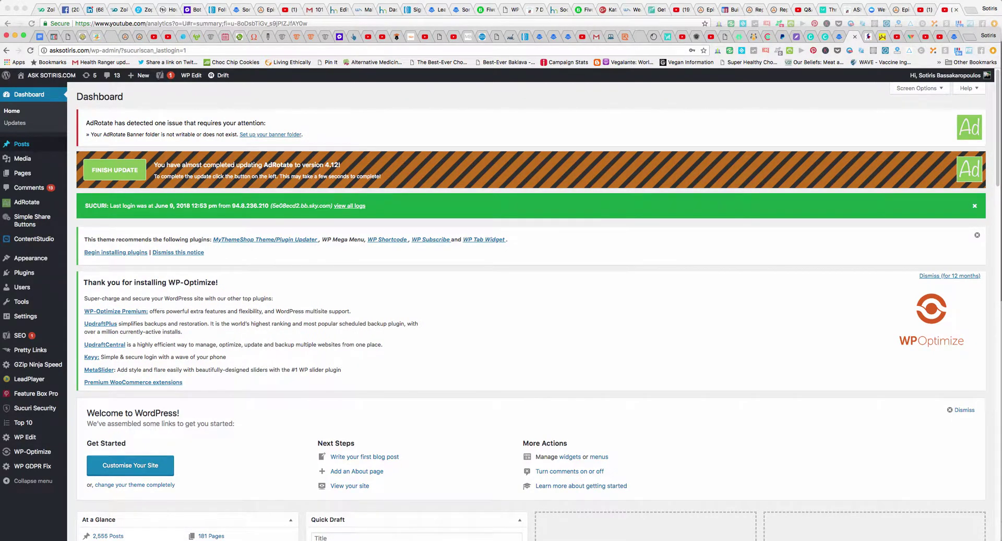
click(21, 144)
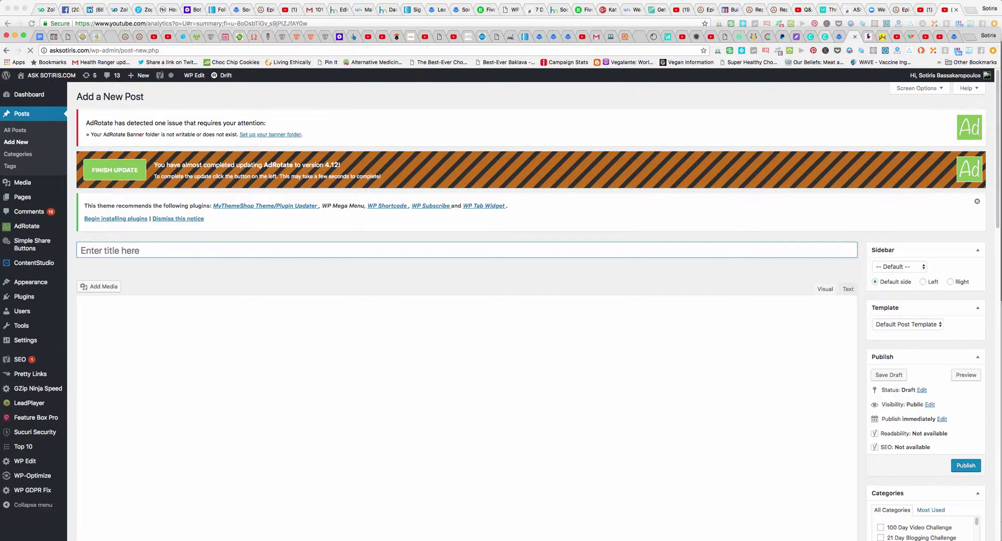
- Close the browser tabs holding the Canva banner design and the Canva home page
key(ctrl+shift+Tab)
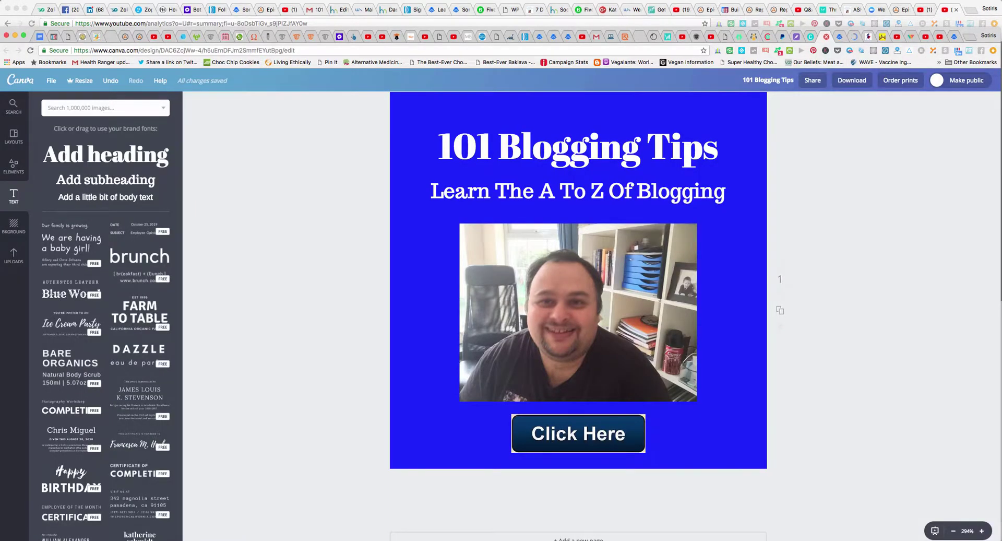
click(826, 36)
click(812, 37)
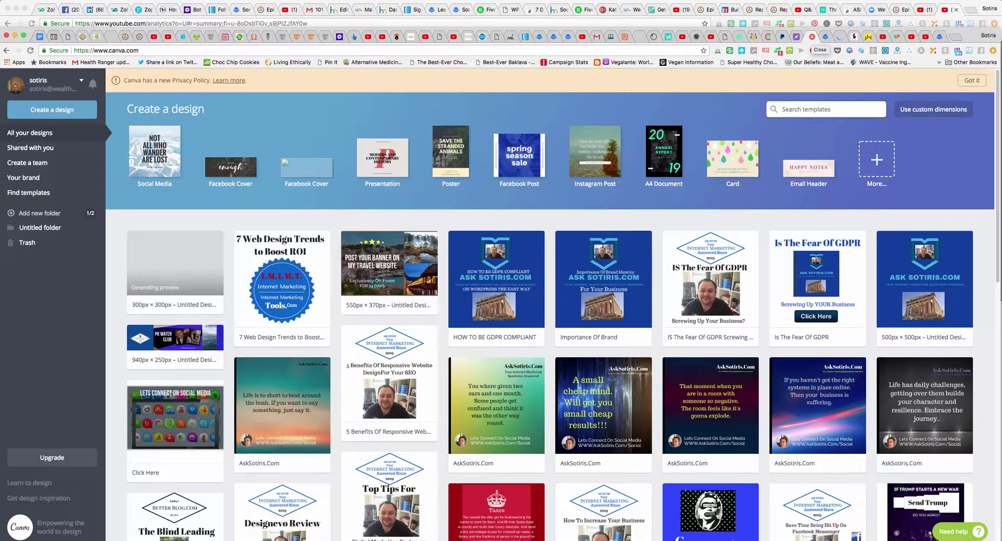
click(826, 36)
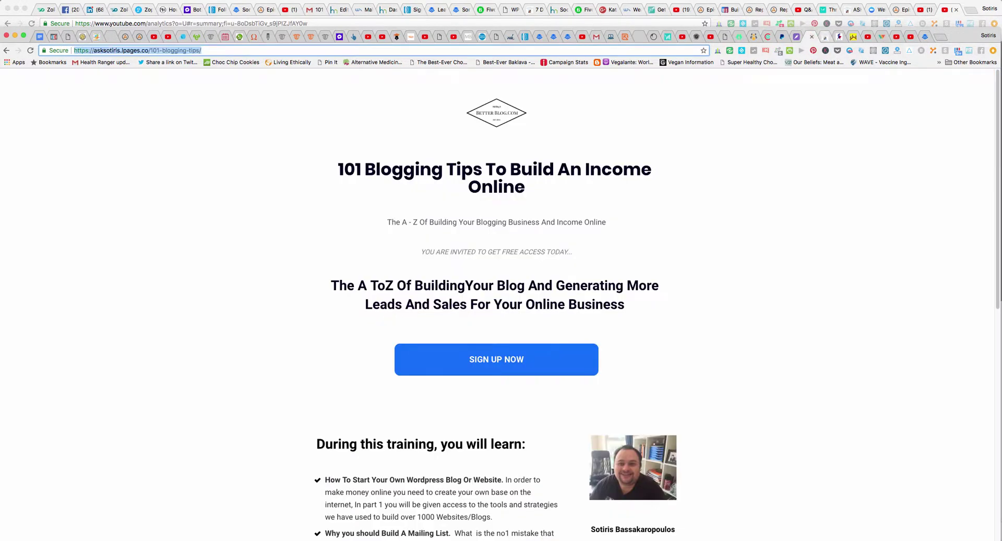
- Return to the new asksotiris.com post, search the files for "101 bloggi" and upload "101 Blogging Tips Banner2.png" to it
click(826, 37)
scroll(467, 313, down, 4)
scroll(467, 313, up, 4)
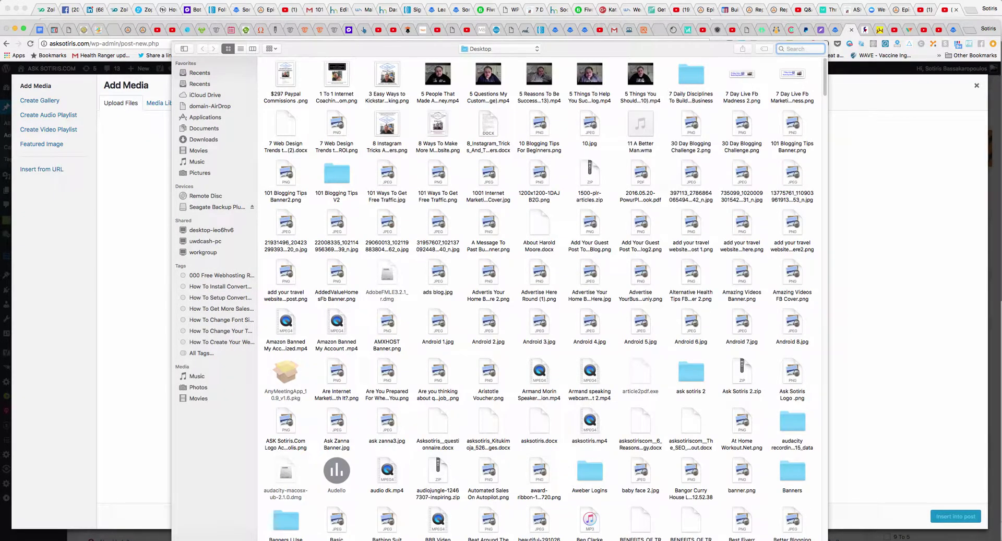
click(799, 49)
text(101)
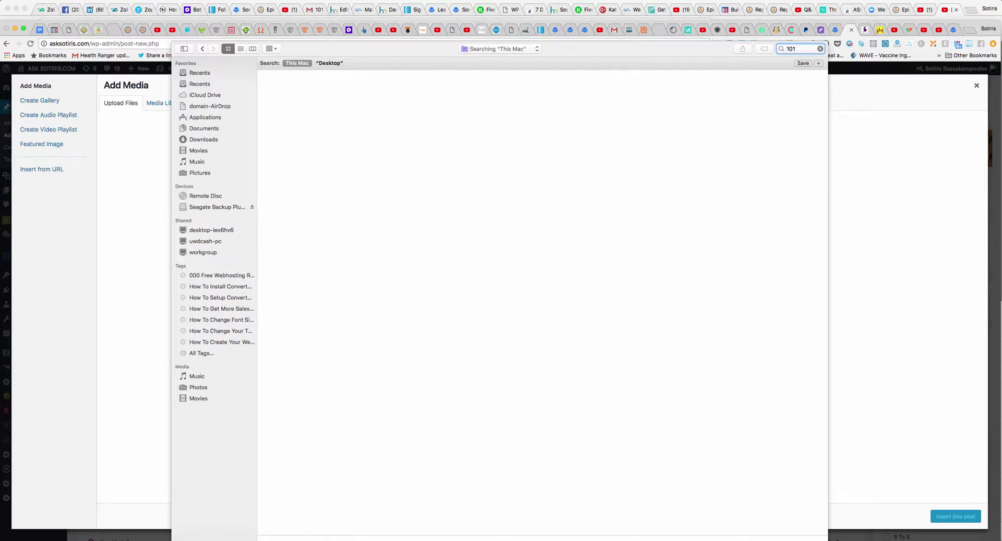
text(blo)
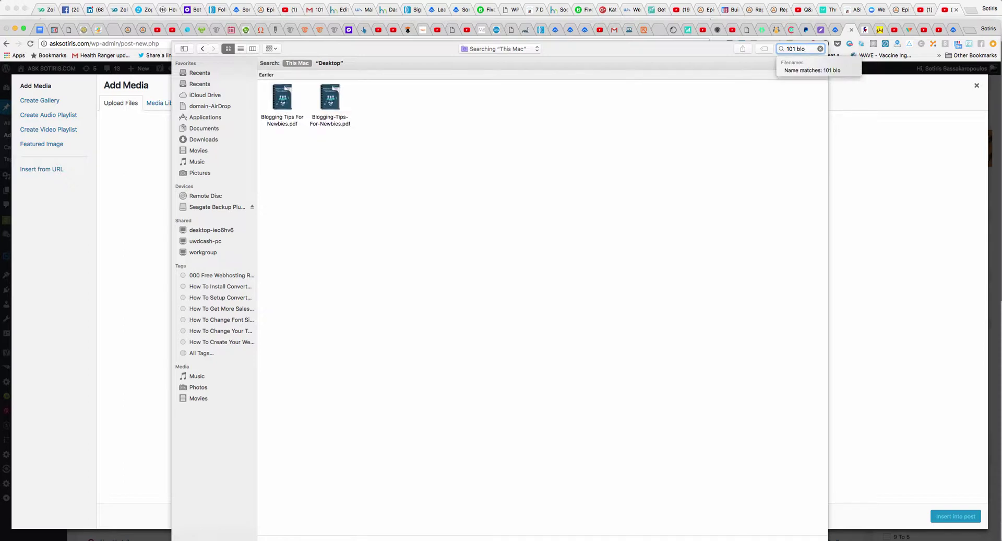
text(ggi)
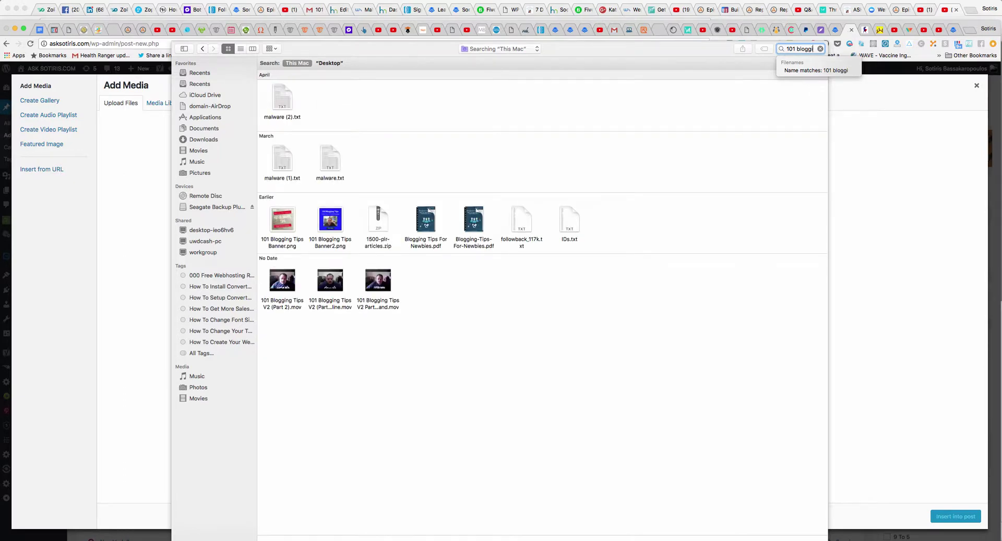
click(330, 219)
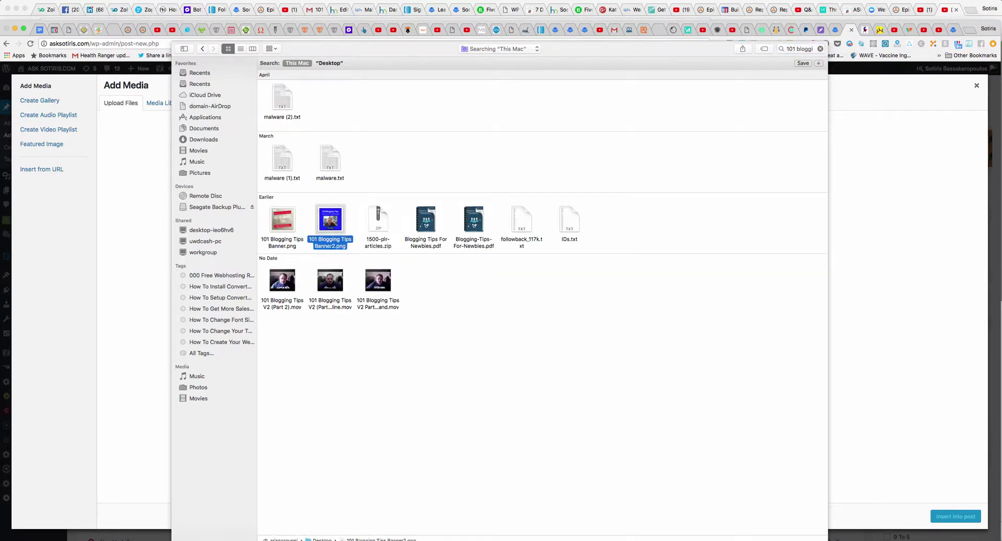
key(Return)
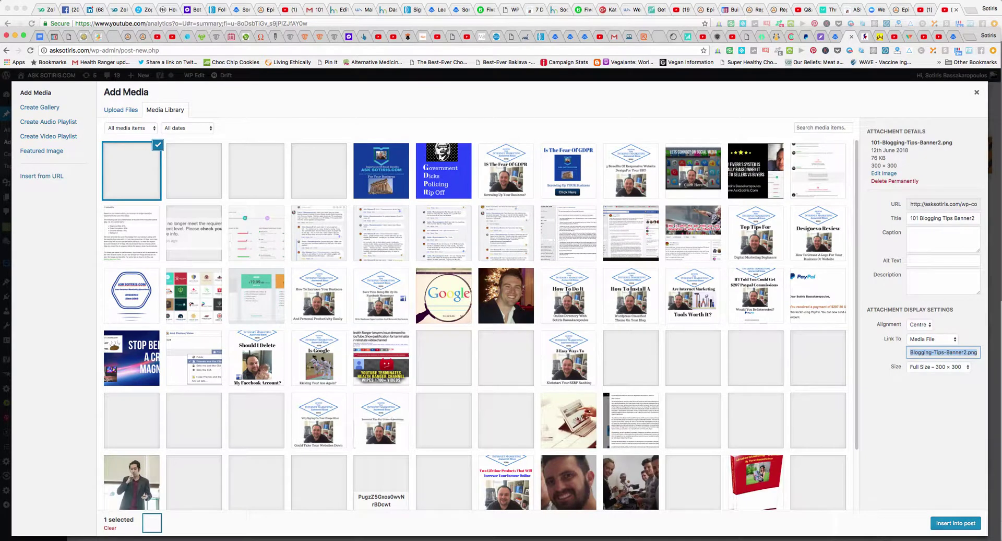
- Insert the uploaded banner into the post body, centred at full size (300 × 300)
key(Escape)
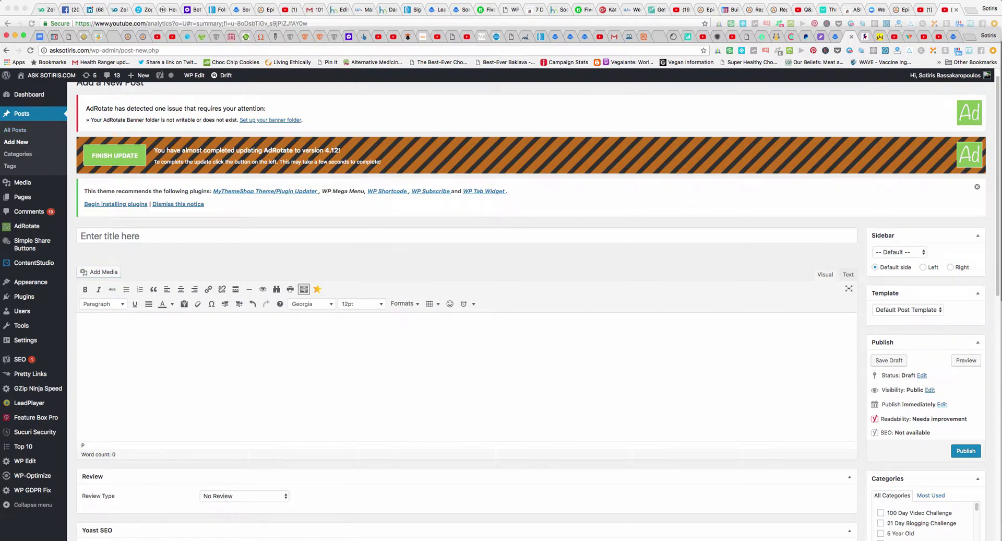
scroll(18, 154, up, 1)
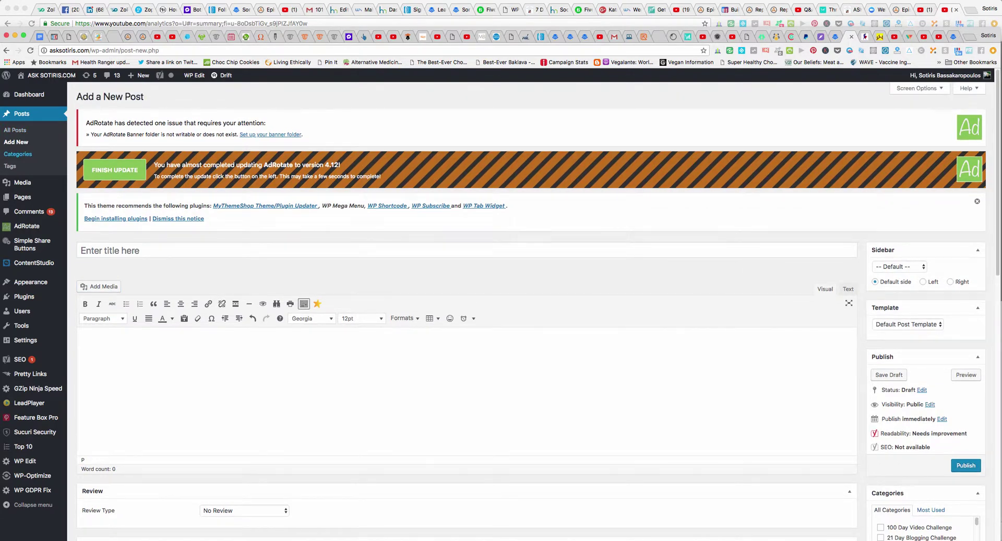
scroll(18, 154, down, 3)
scroll(18, 154, up, 3)
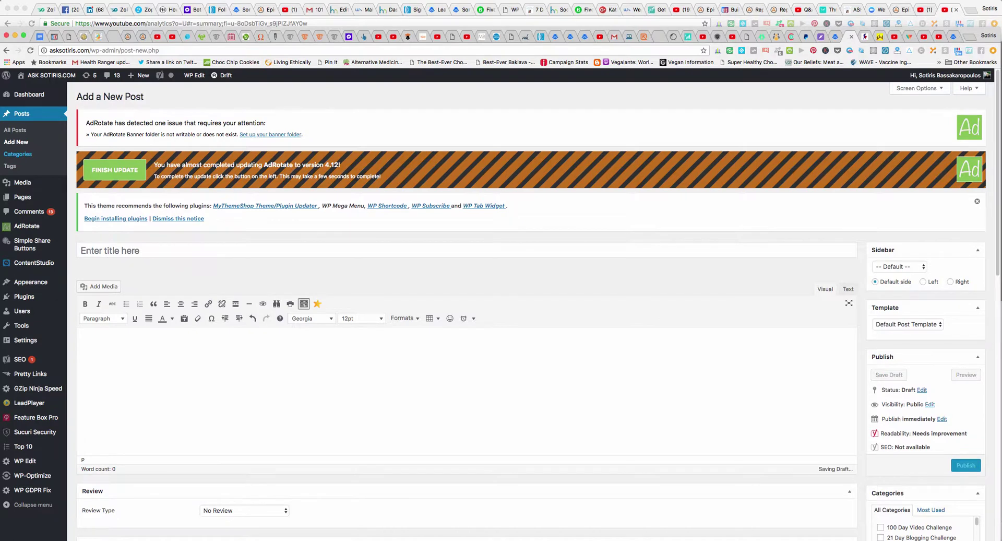
key(ctrl+v)
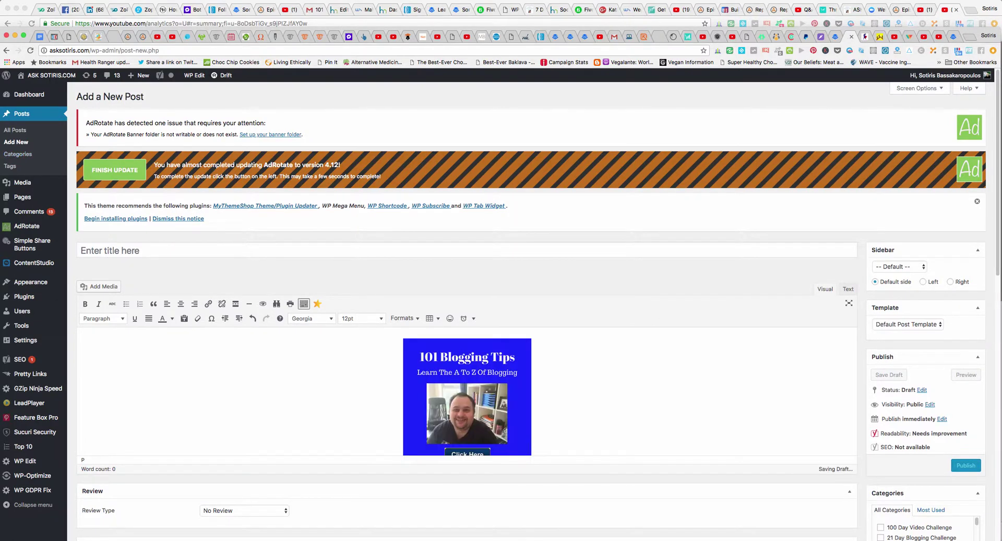
scroll(467, 313, down, 6)
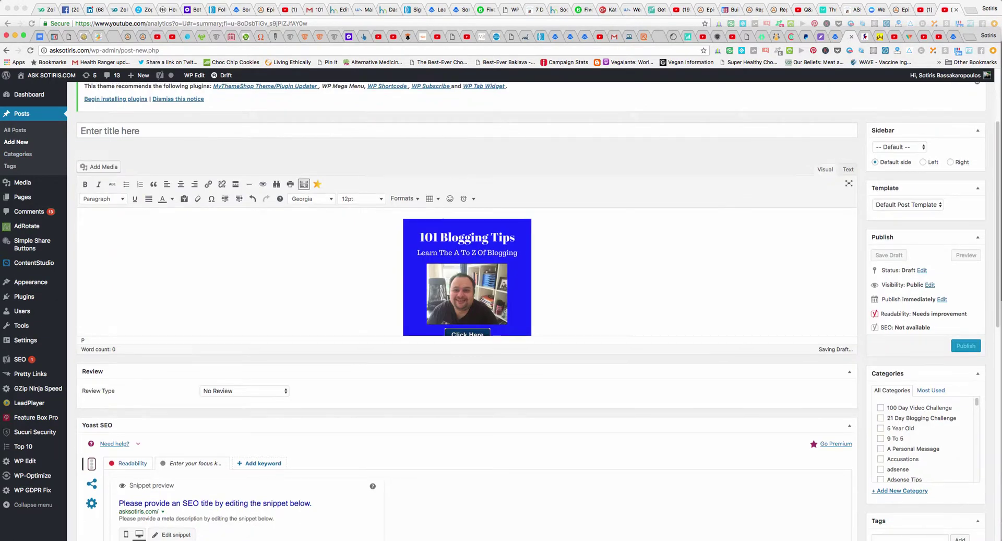
scroll(467, 313, up, 1)
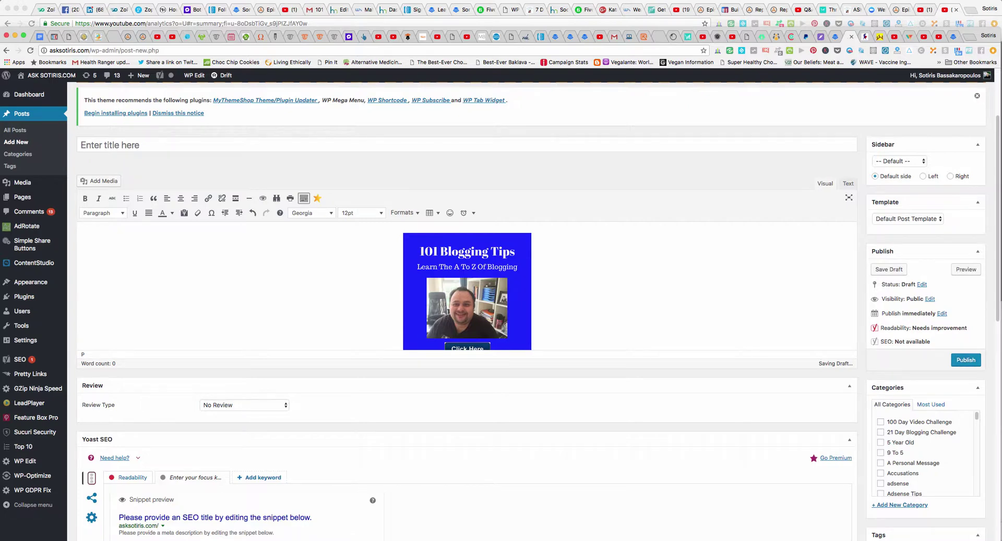
click(467, 292)
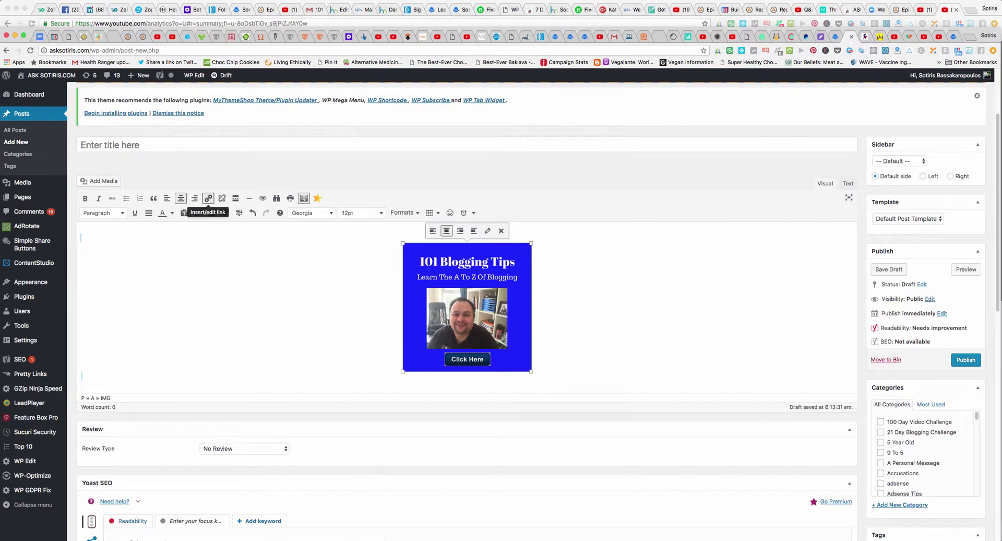
click(208, 199)
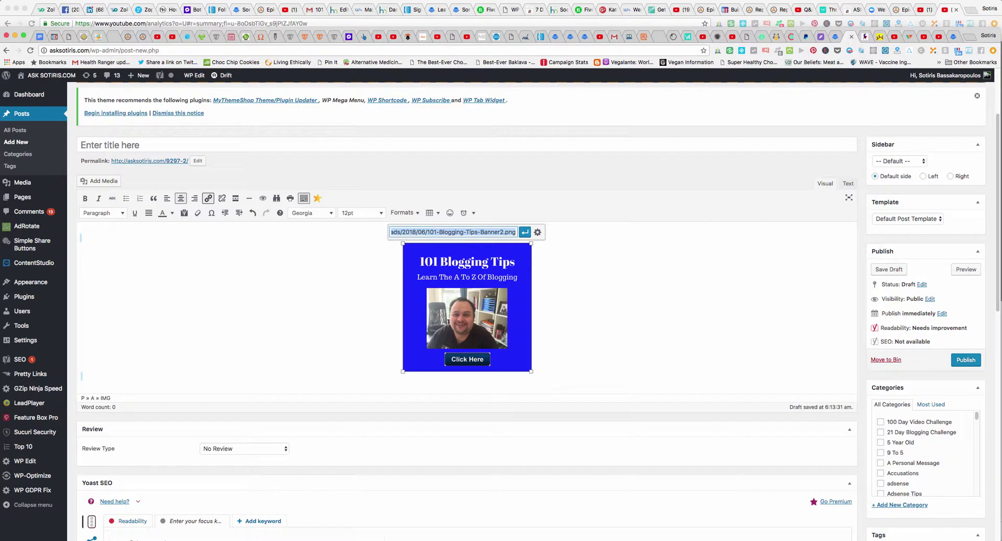
right_click(420, 232)
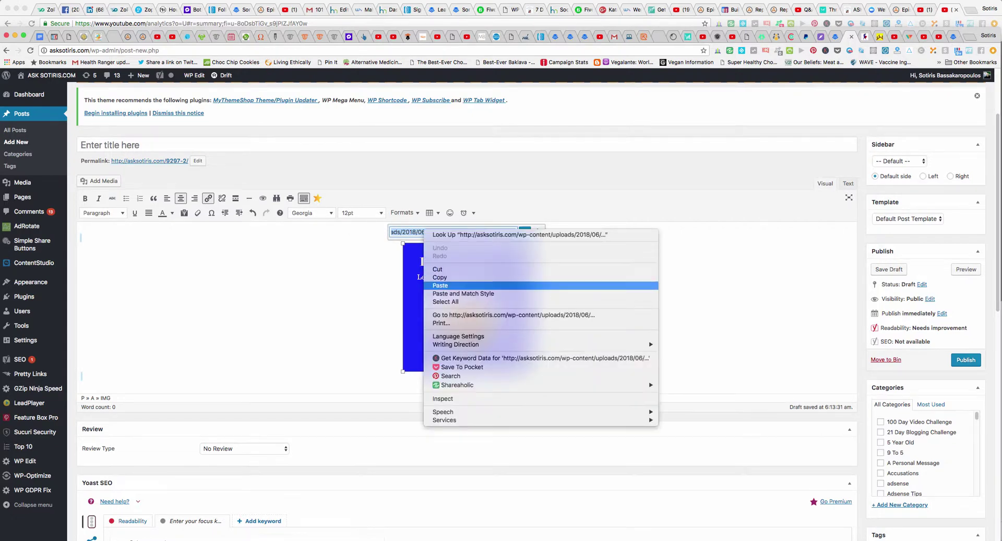
click(444, 284)
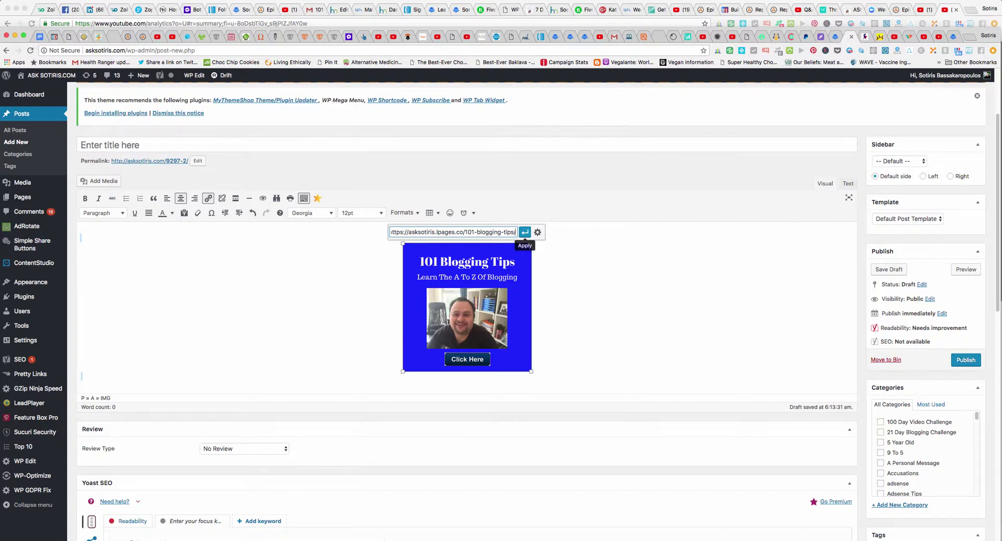
click(524, 231)
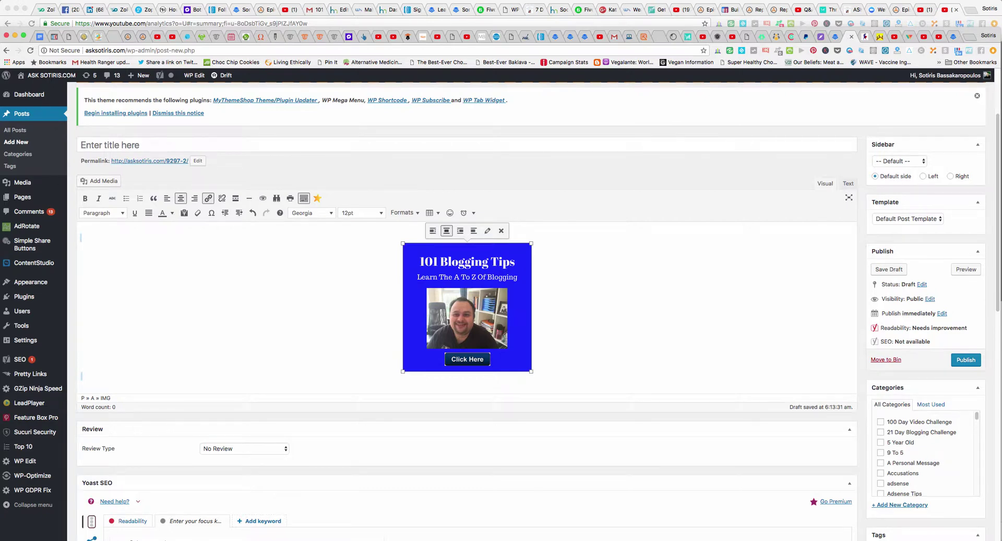
- Show the post's HTML source and copy the entire code of the linked banner image
scroll(467, 313, down, 6)
scroll(467, 314, up, 3)
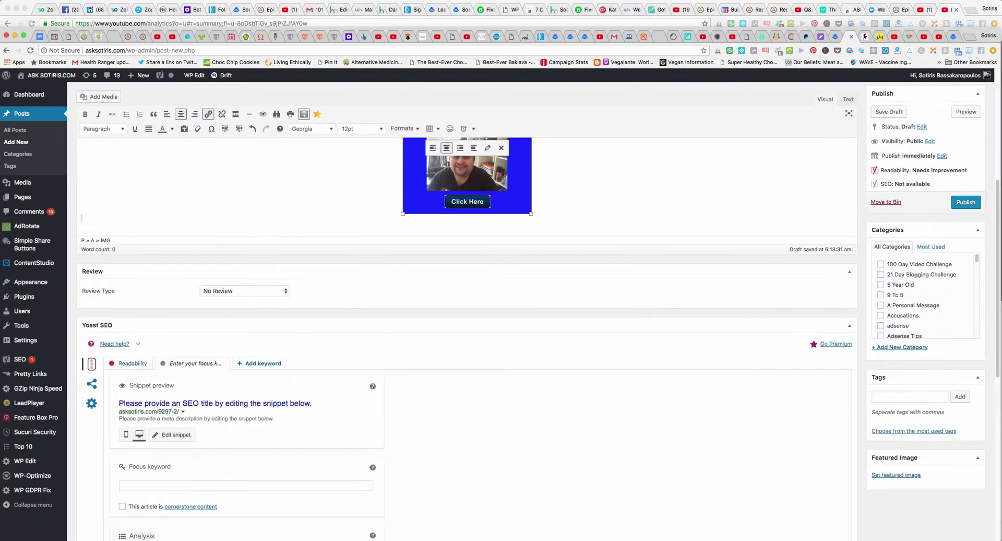
scroll(467, 313, up, 3)
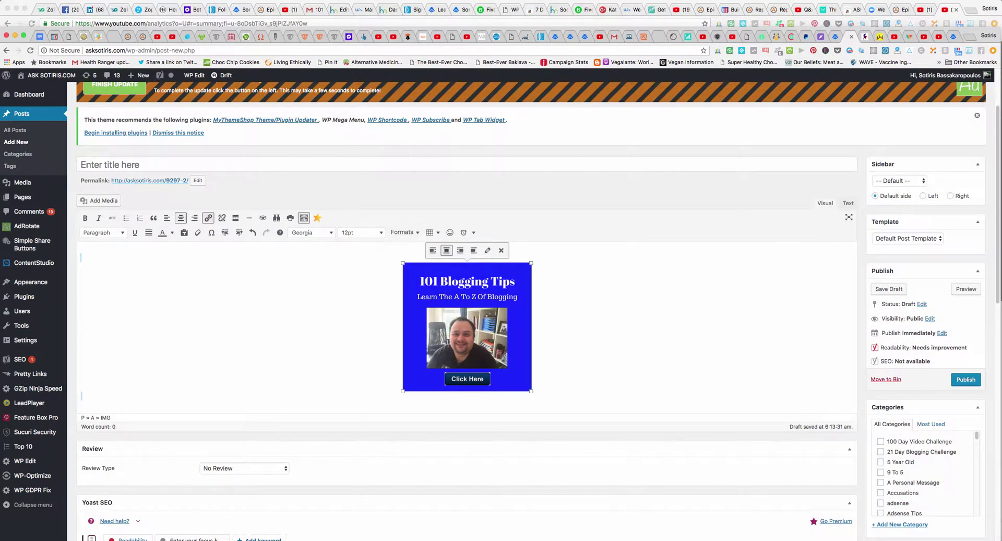
click(848, 203)
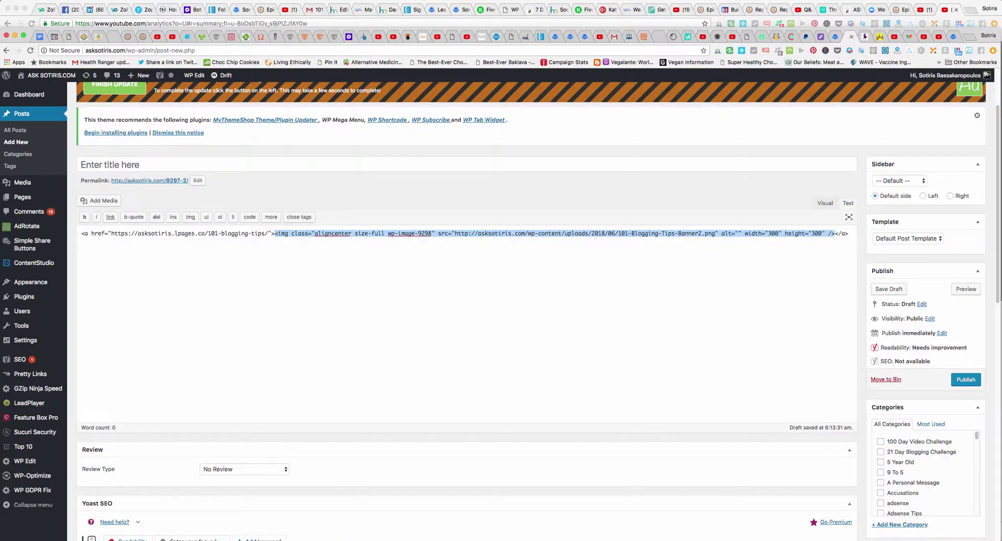
scroll(467, 313, up, 1)
click(848, 272)
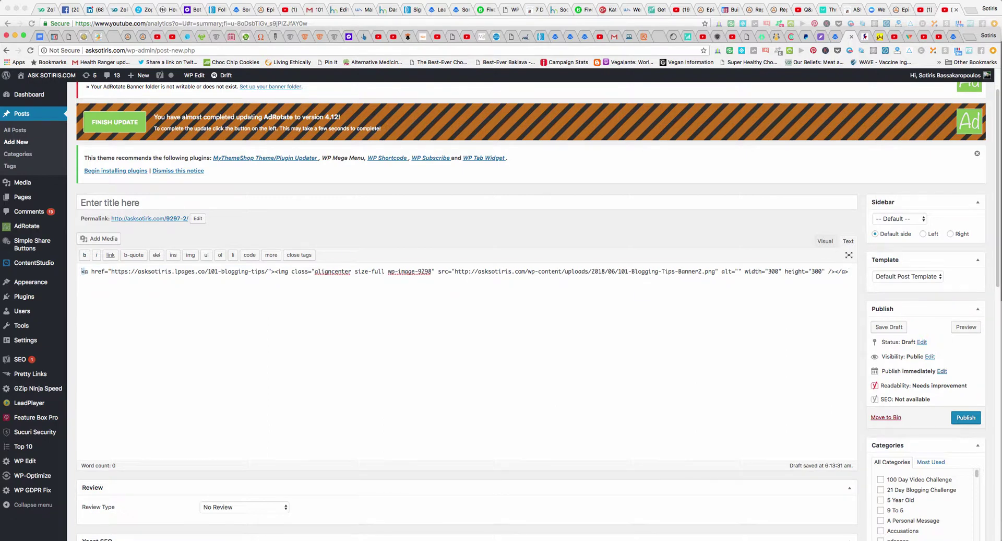
key(super+a)
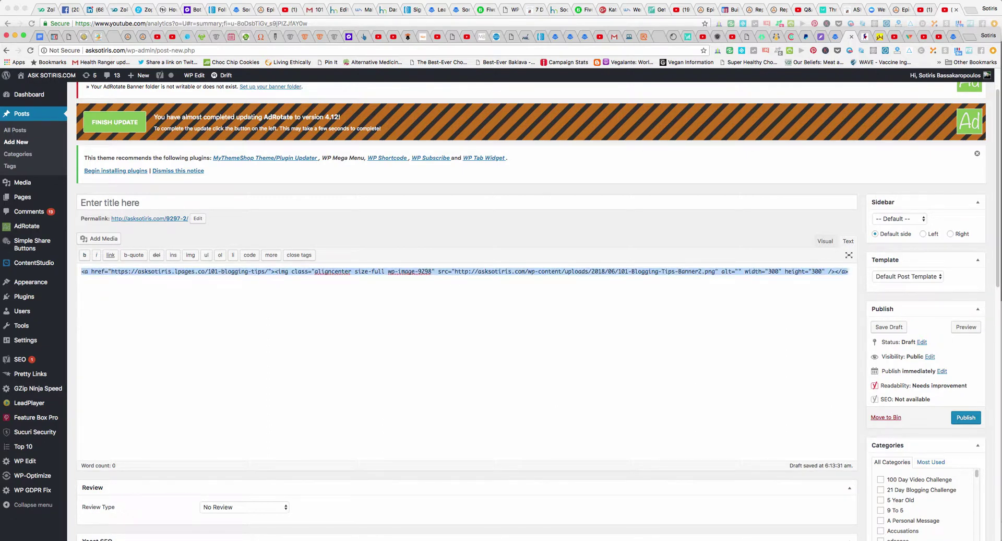
right_click(745, 267)
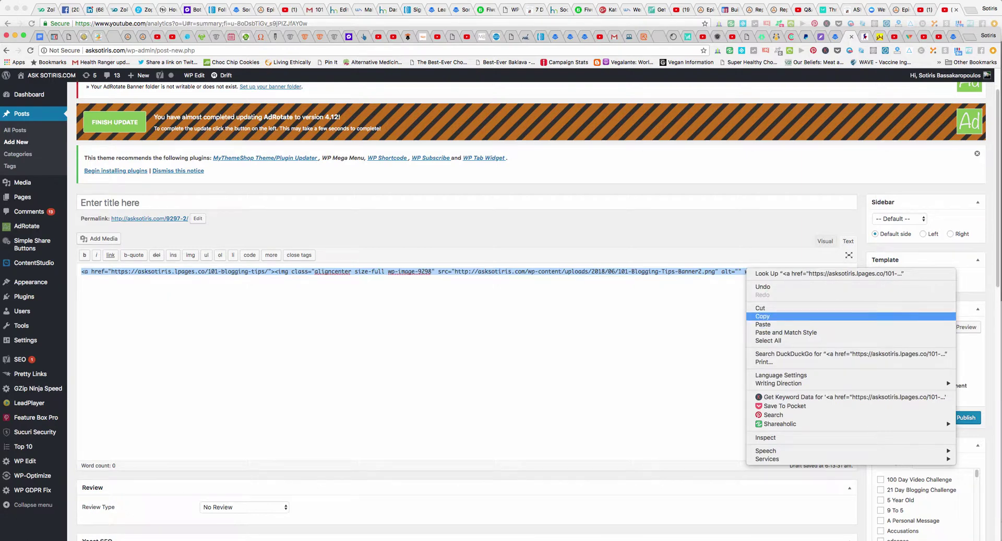
click(762, 316)
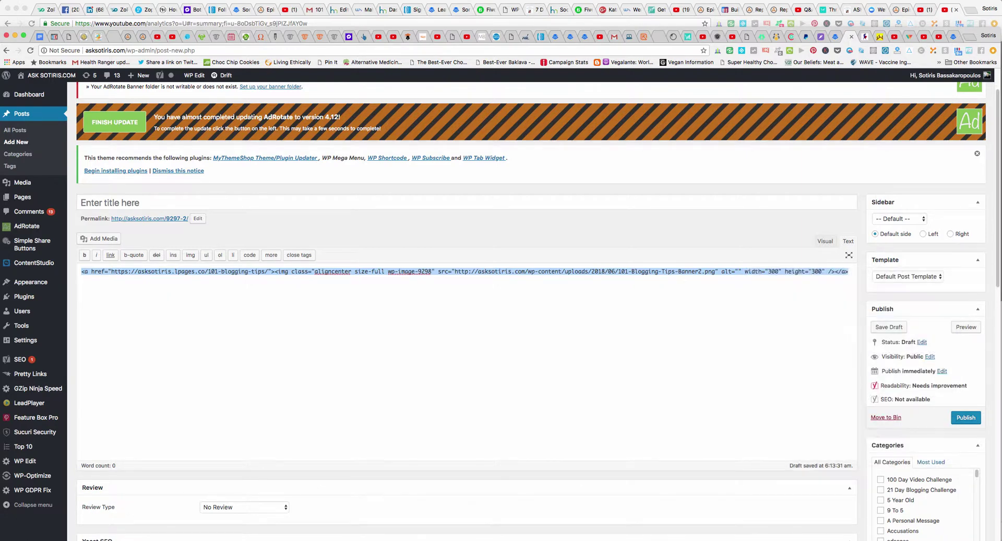
mouse_move(28, 225)
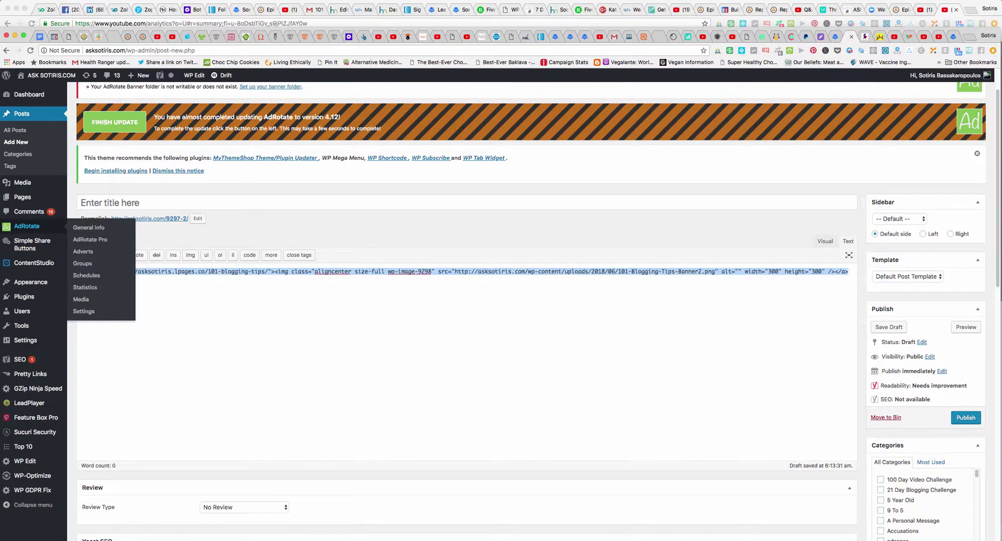
click(81, 251)
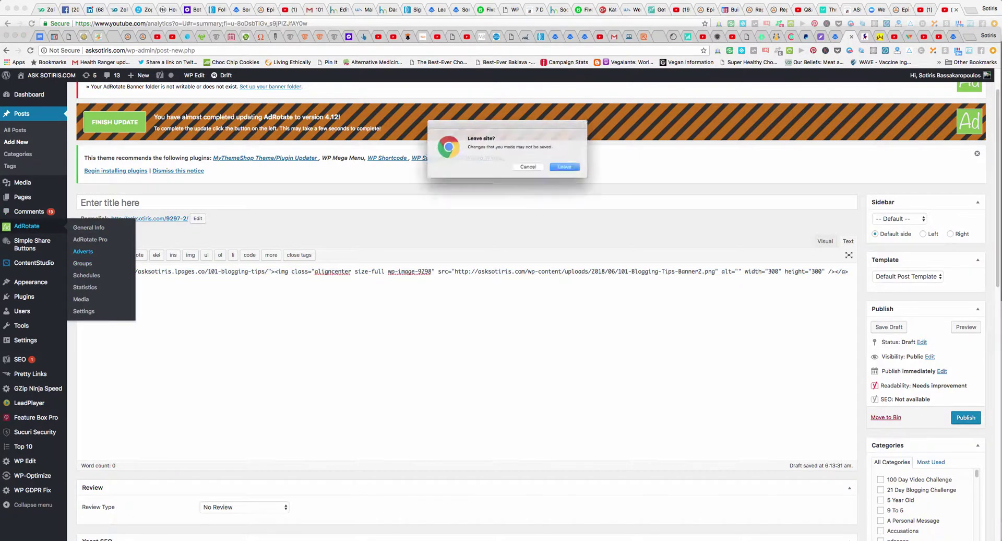
key(Escape)
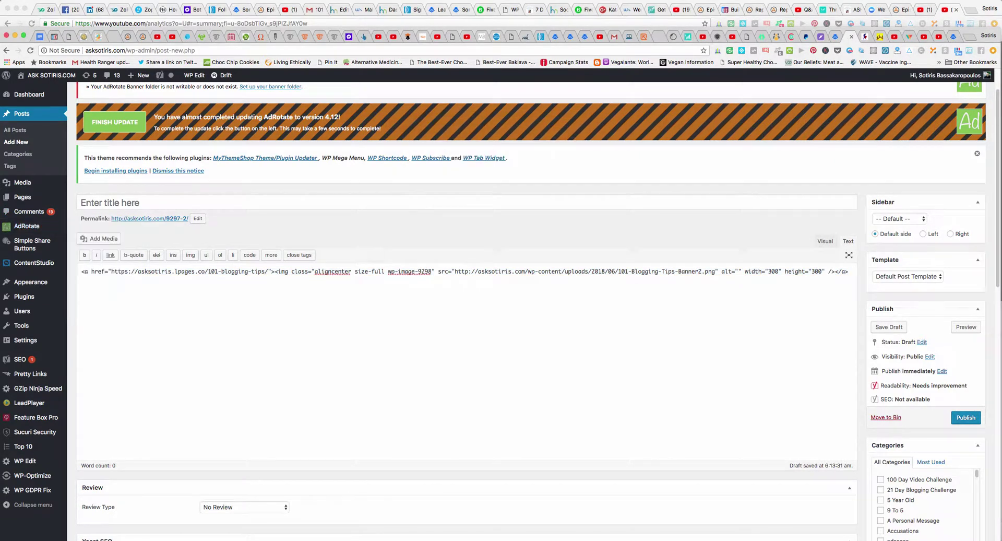
- Save the post as a draft and open AdRotate's advert management list
click(888, 326)
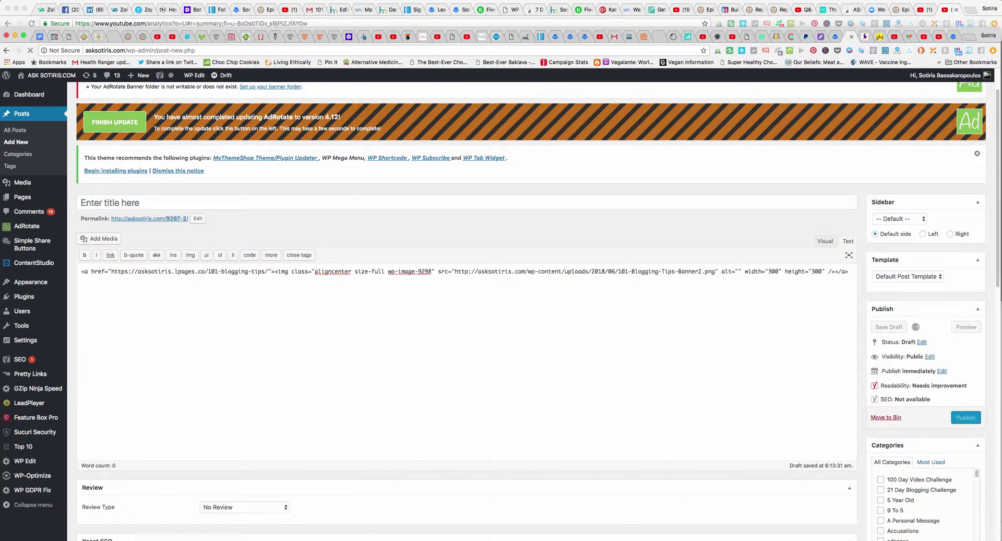
mouse_move(27, 226)
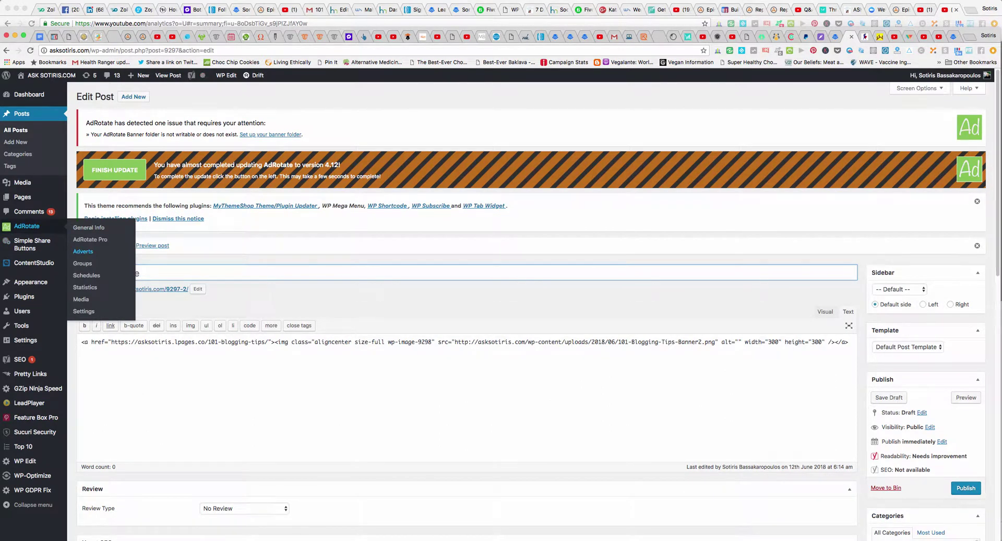
click(83, 251)
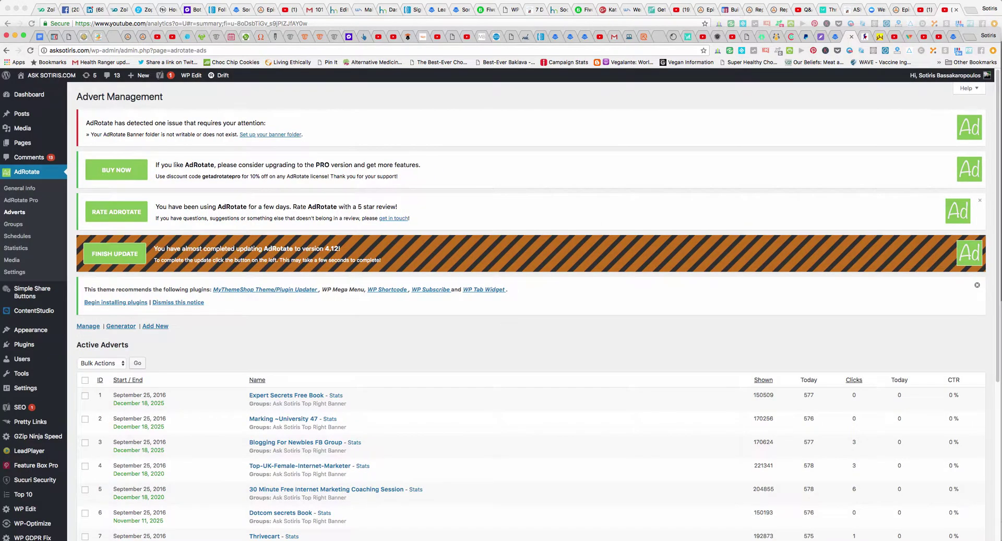
- Look through the active adverts and open the Fourrer advert for editing
scroll(522, 313, down, 5)
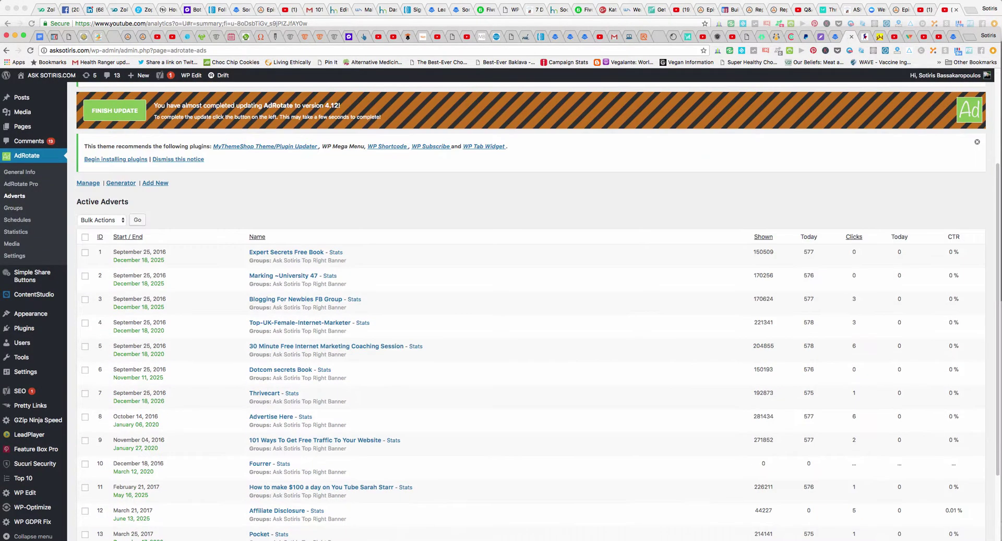
scroll(522, 313, down, 2)
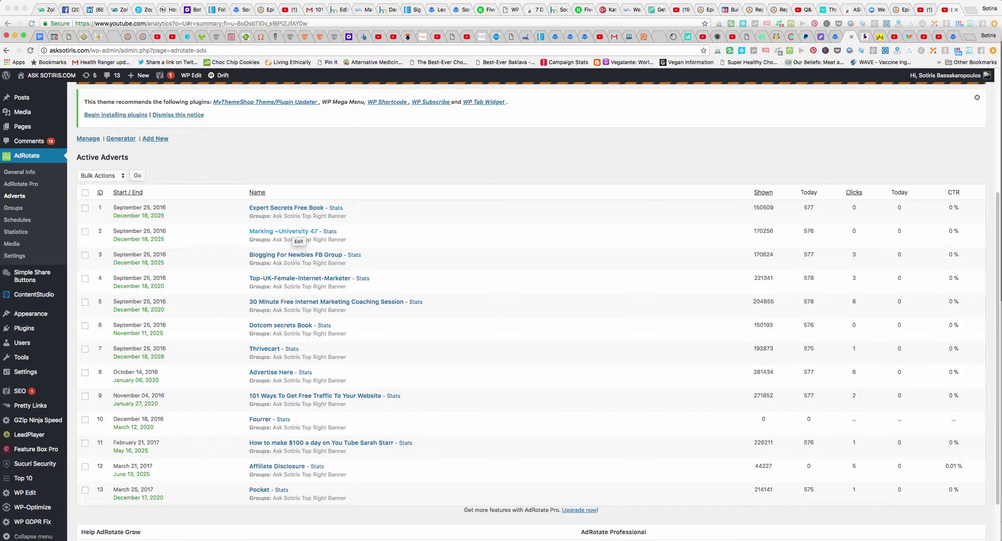
scroll(295, 234, down, 1)
scroll(295, 230, down, 1)
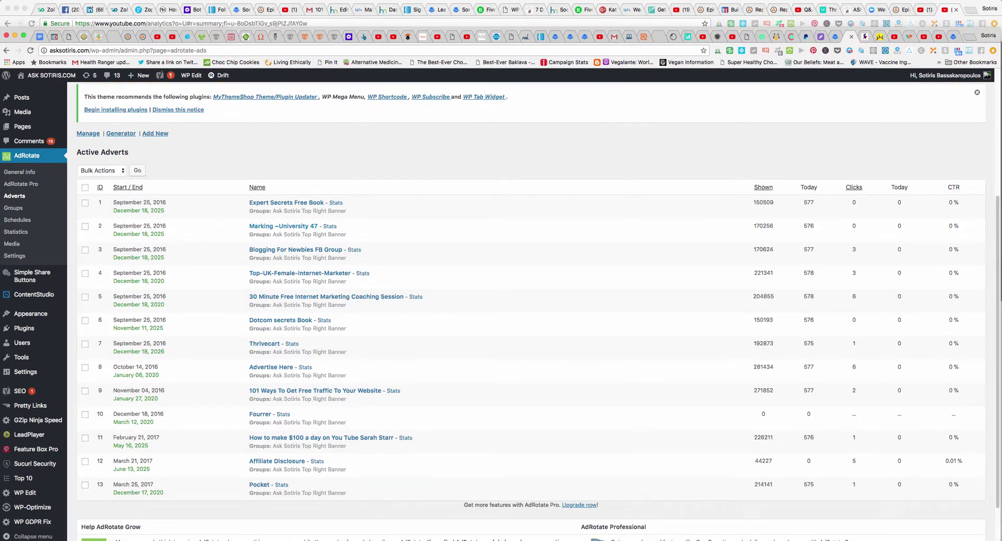
scroll(295, 229, down, 1)
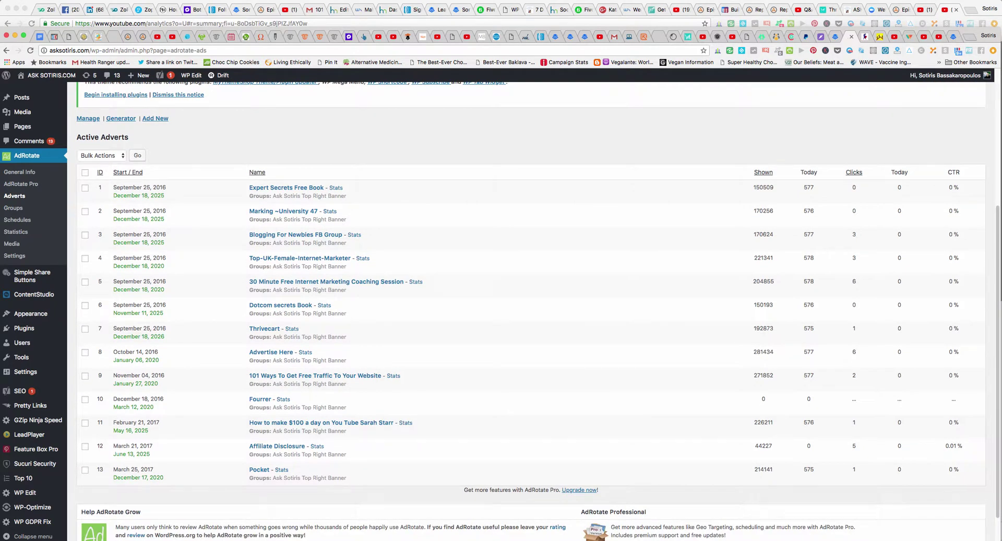
scroll(295, 233, down, 1)
scroll(294, 292, down, 1)
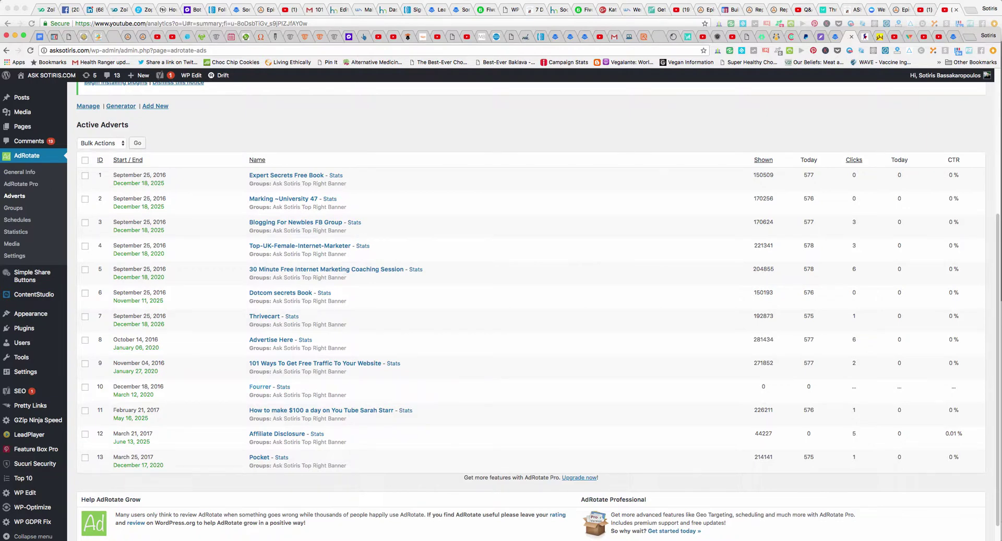
click(260, 386)
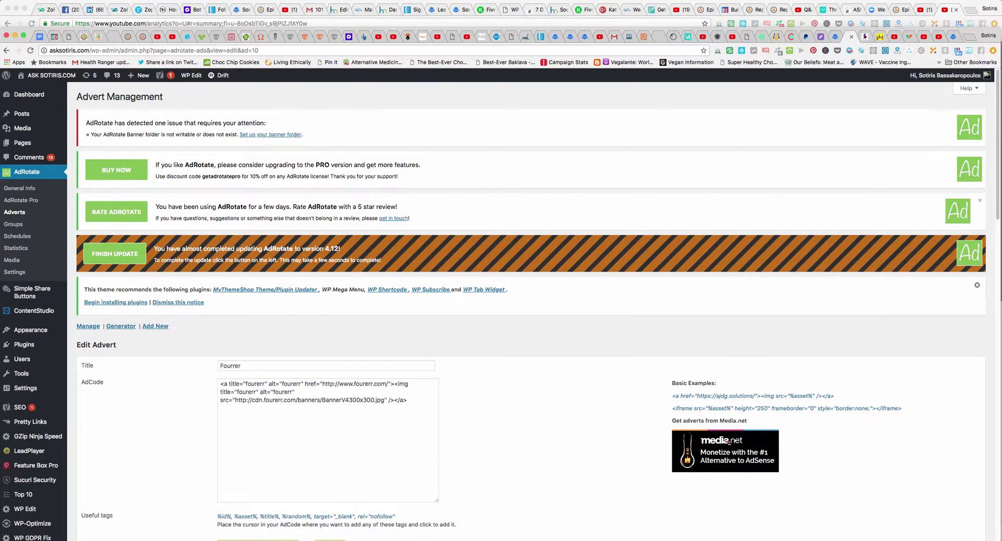
- Retitle the Fourrer advert as "101 Blogging Tips"
click(236, 366)
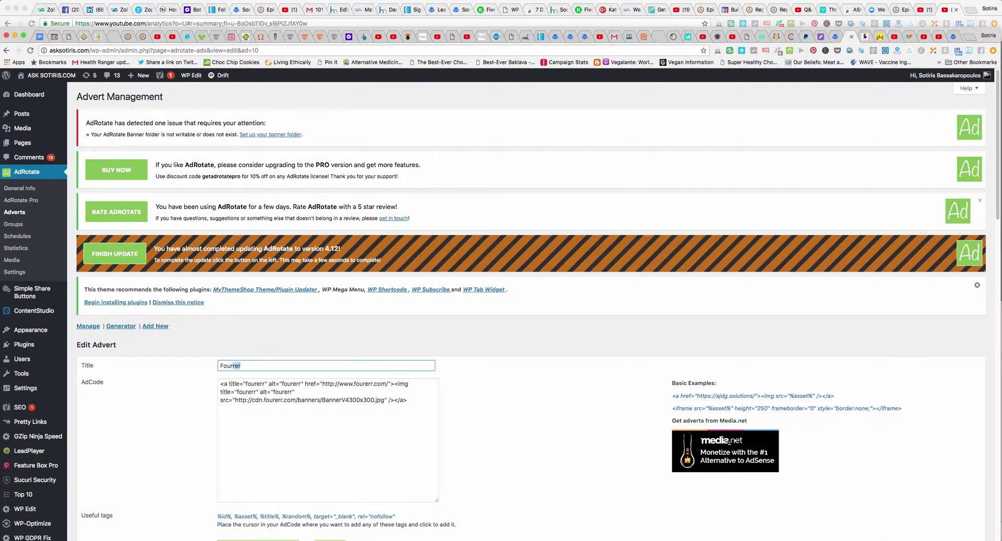
double_click(236, 365)
text(101 )
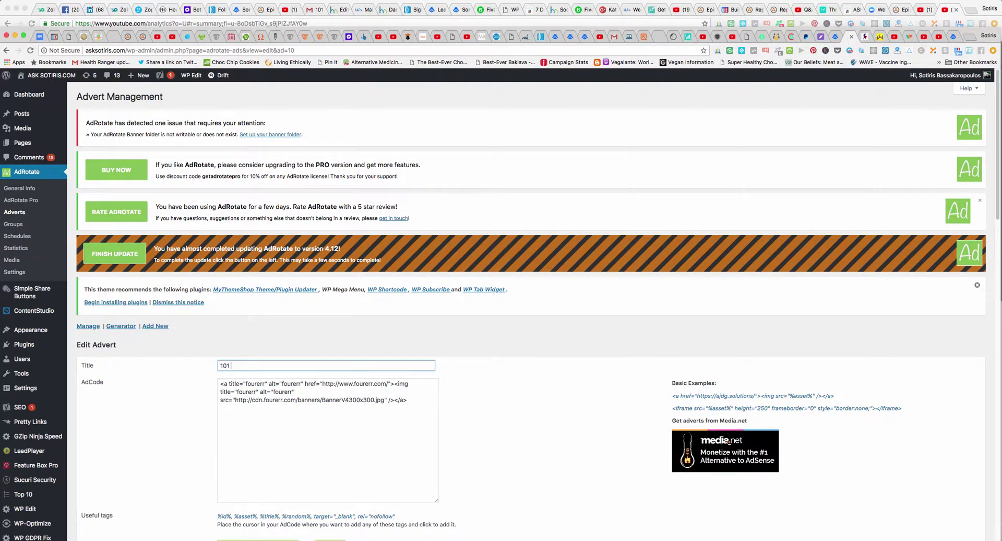
text(Blogging Tips)
- Replace the advert's whole AdCode with the copied HTML of the linked 101 Blogging Tips banner
scroll(522, 313, down, 2)
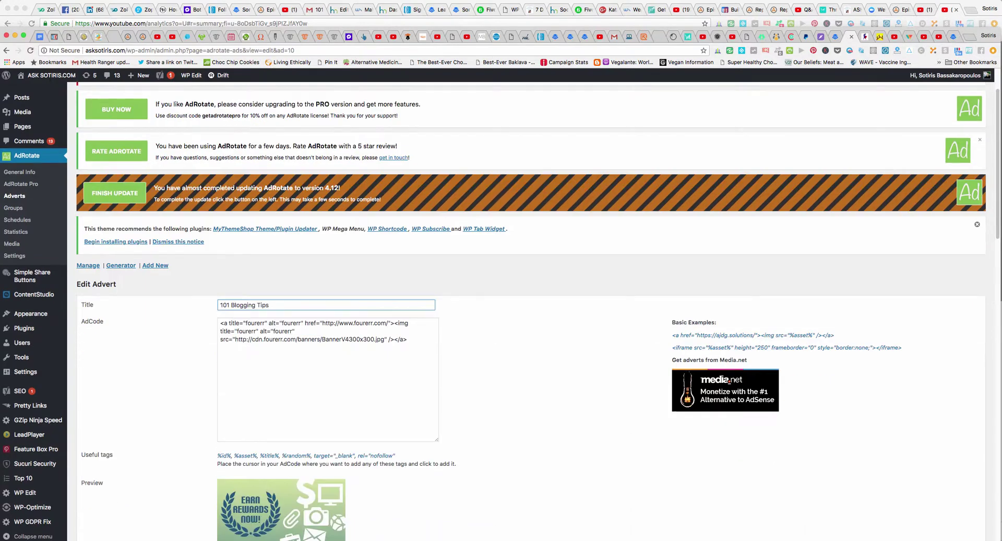
drag(407, 339, 220, 323)
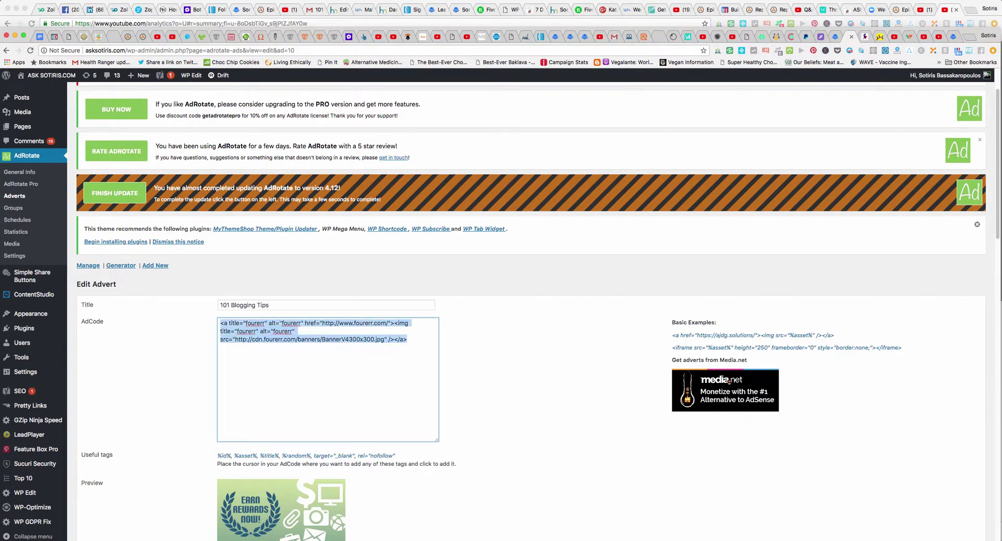
right_click(255, 325)
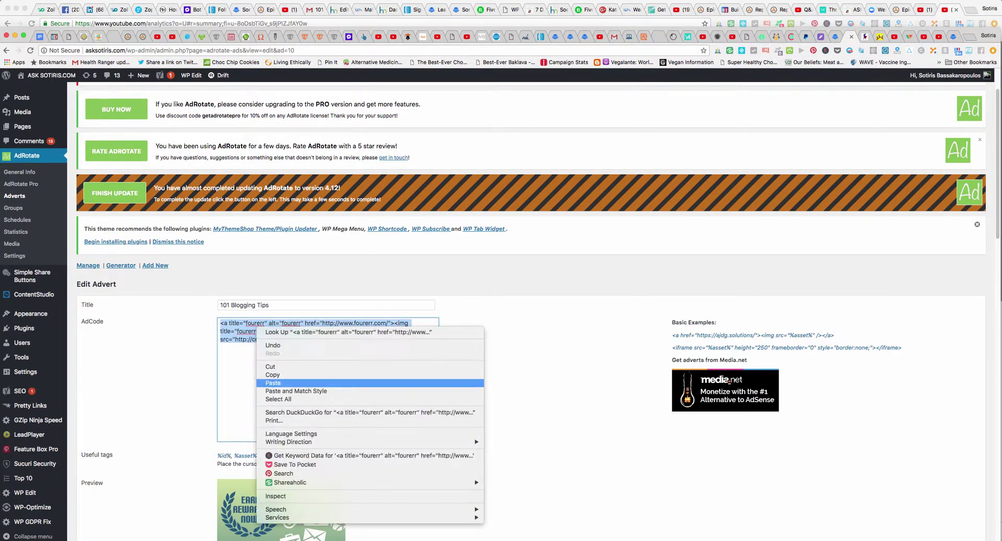
click(273, 383)
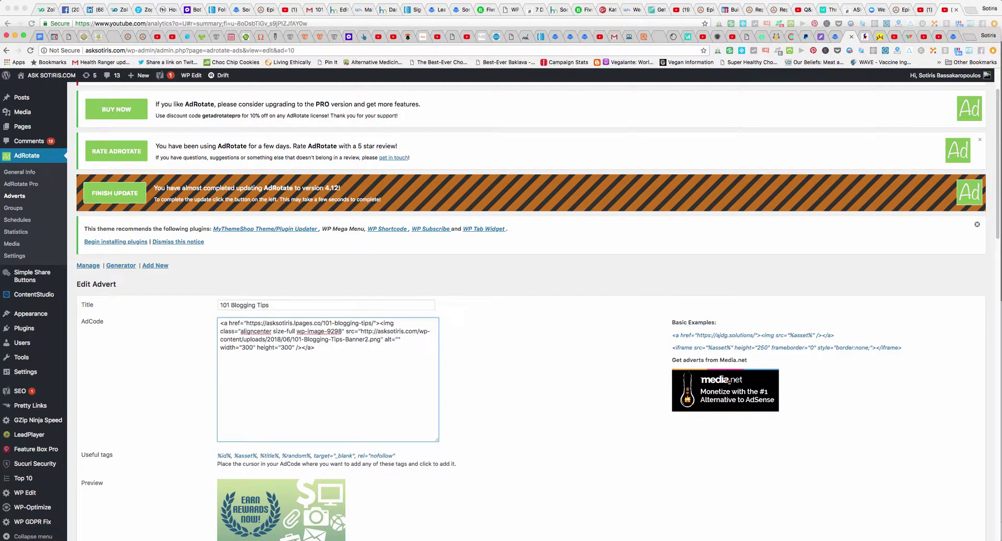
- Review the 101 Blogging Tips advert's banner, tracking and schedule settings, and save the advert
scroll(522, 313, down, 10)
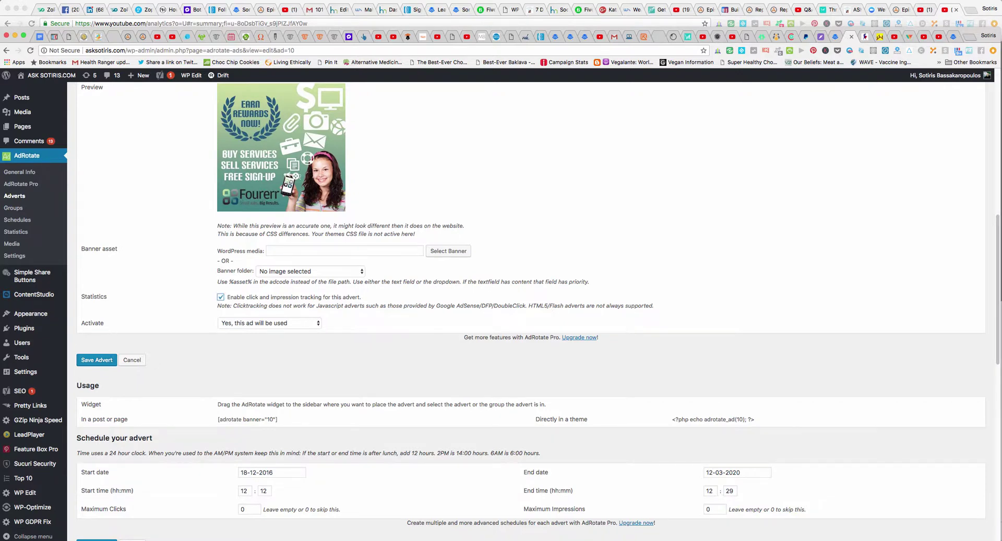
scroll(522, 313, down, 3)
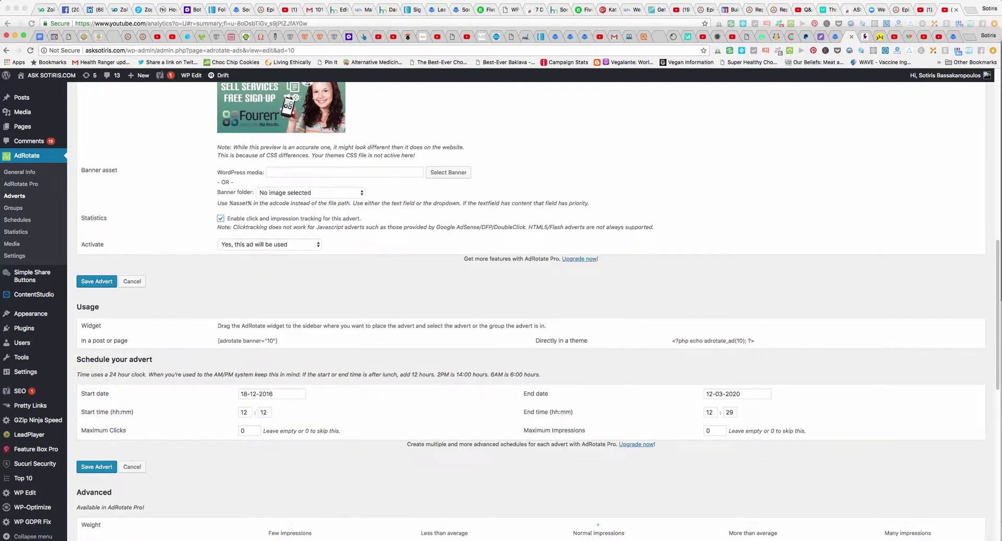
scroll(522, 313, down, 2)
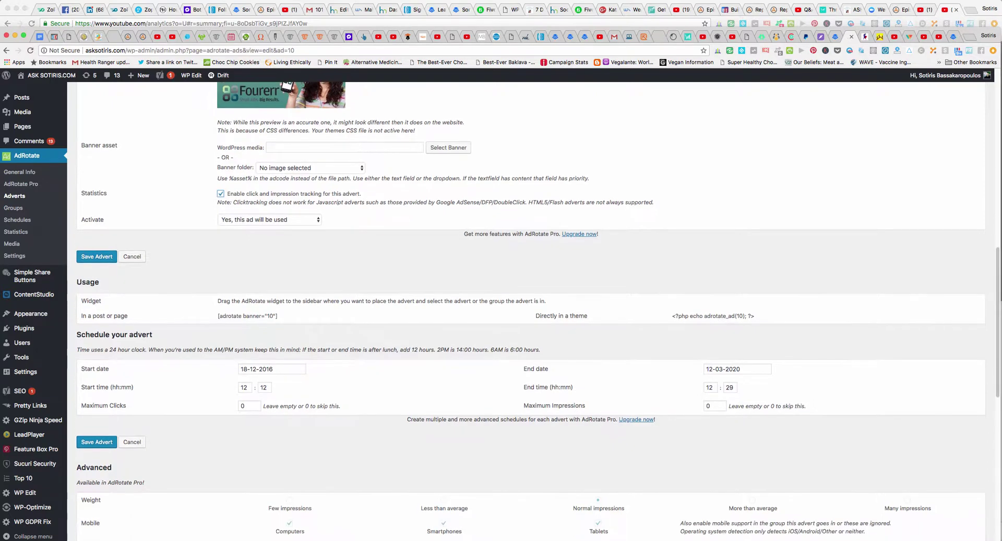
scroll(522, 313, down, 1)
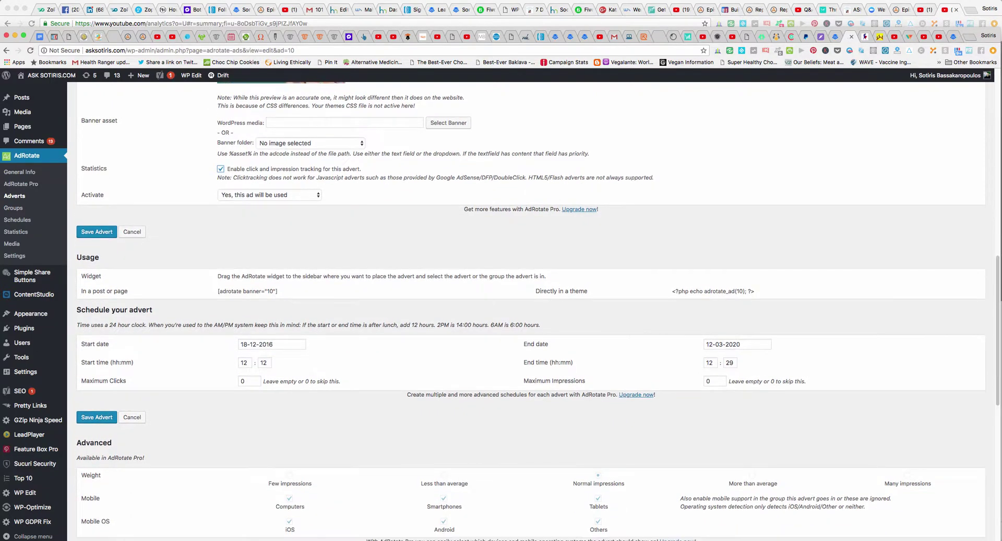
scroll(522, 313, down, 5)
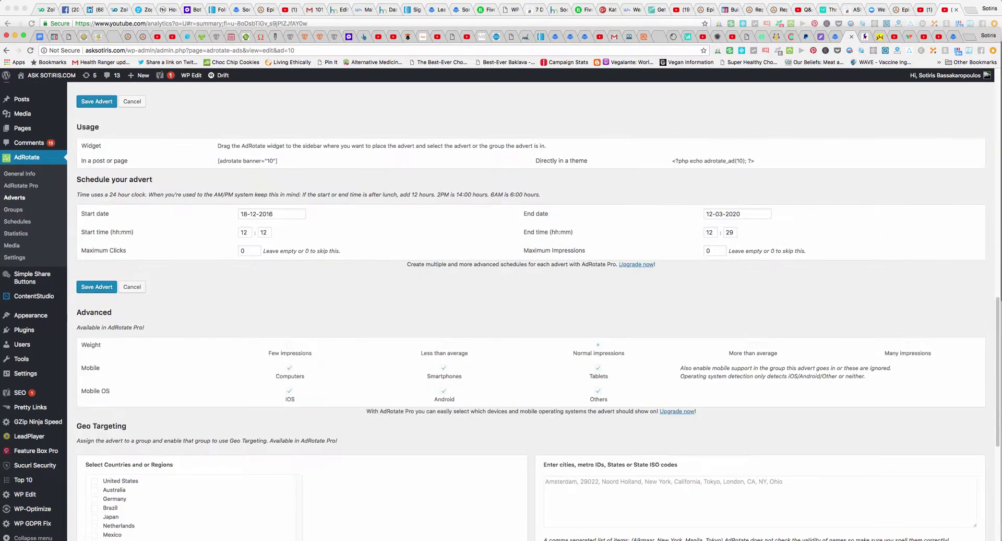
scroll(522, 313, up, 3)
click(97, 170)
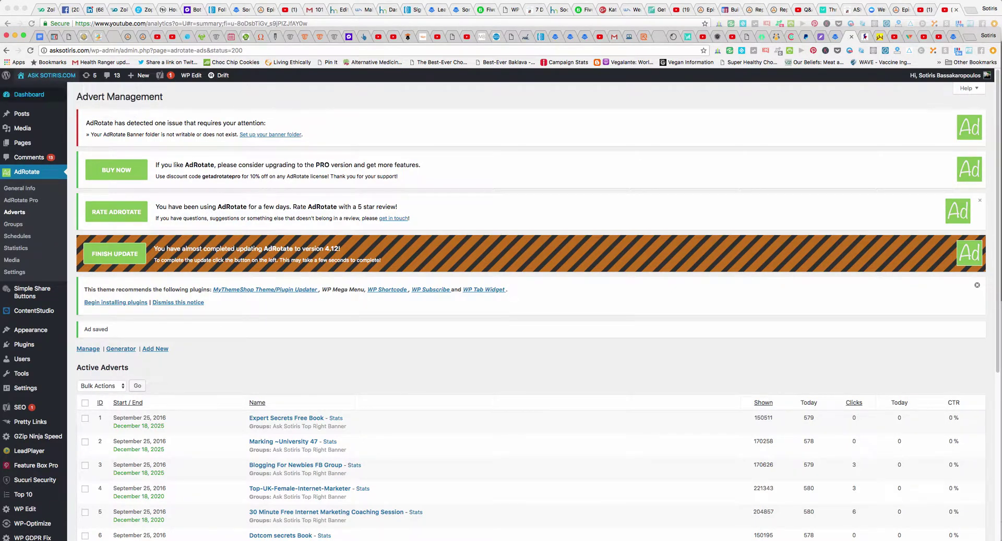
- Open the live site's homepage and watch the rotating sidebar adverts for the 101 Blogging Tips banner
mouse_move(51, 75)
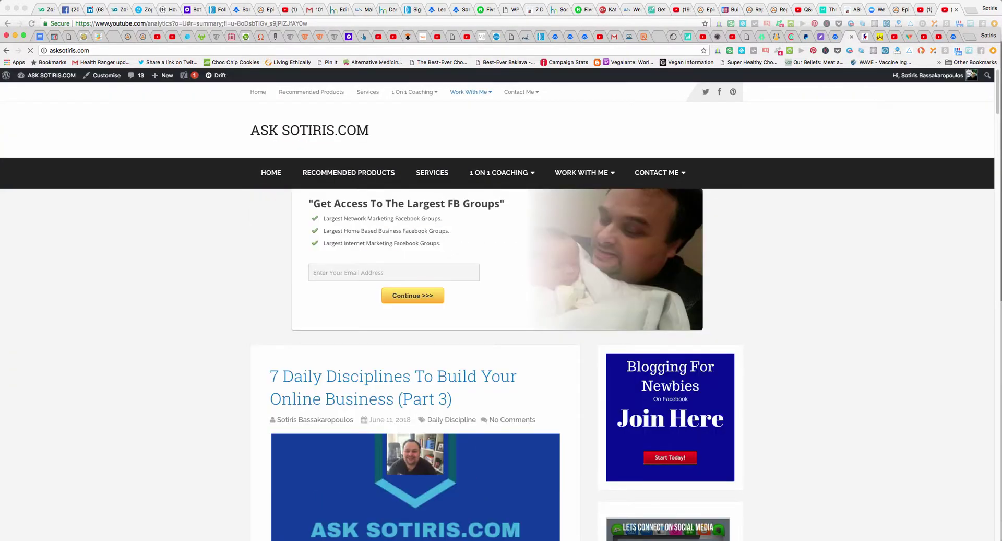
scroll(501, 313, down, 5)
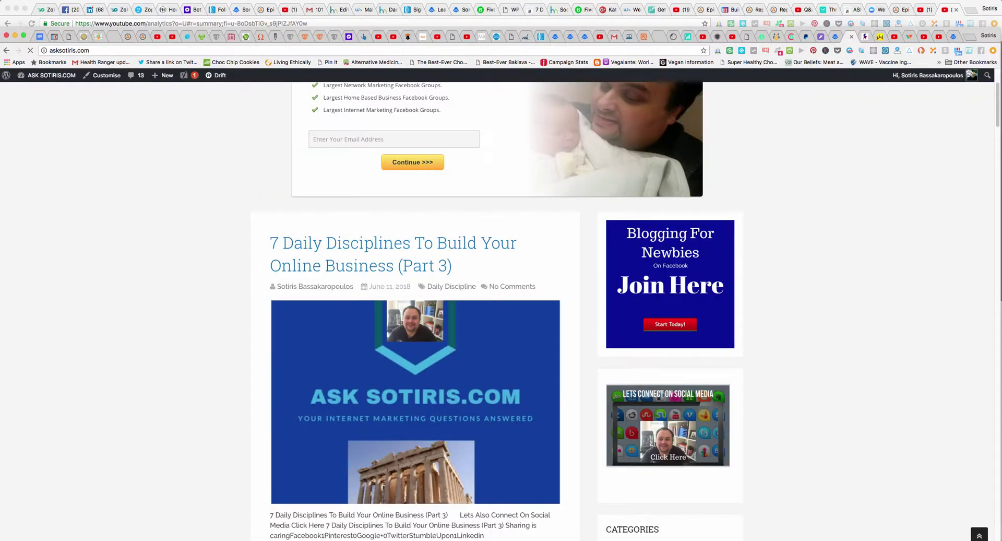
scroll(501, 313, up, 4)
scroll(501, 313, down, 1)
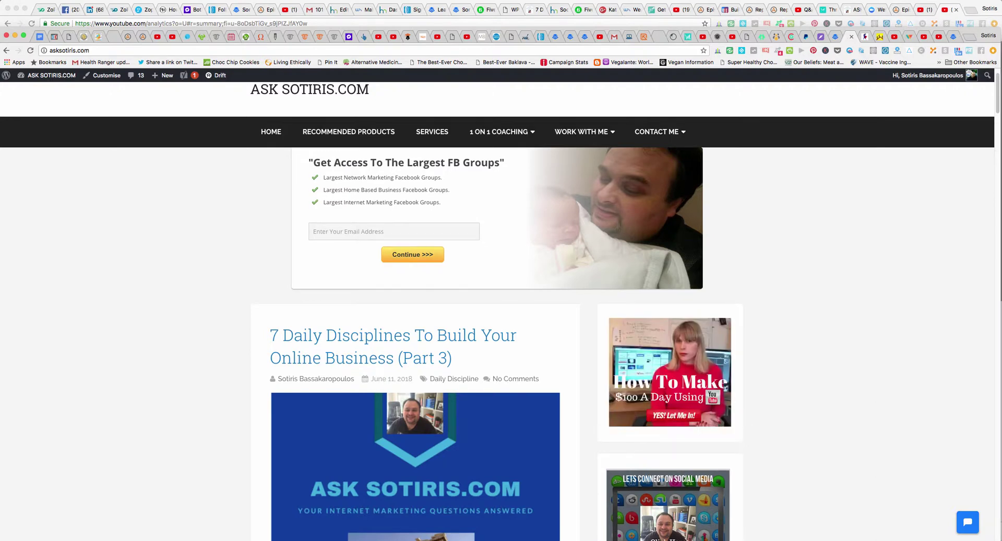
scroll(497, 311, up, 1)
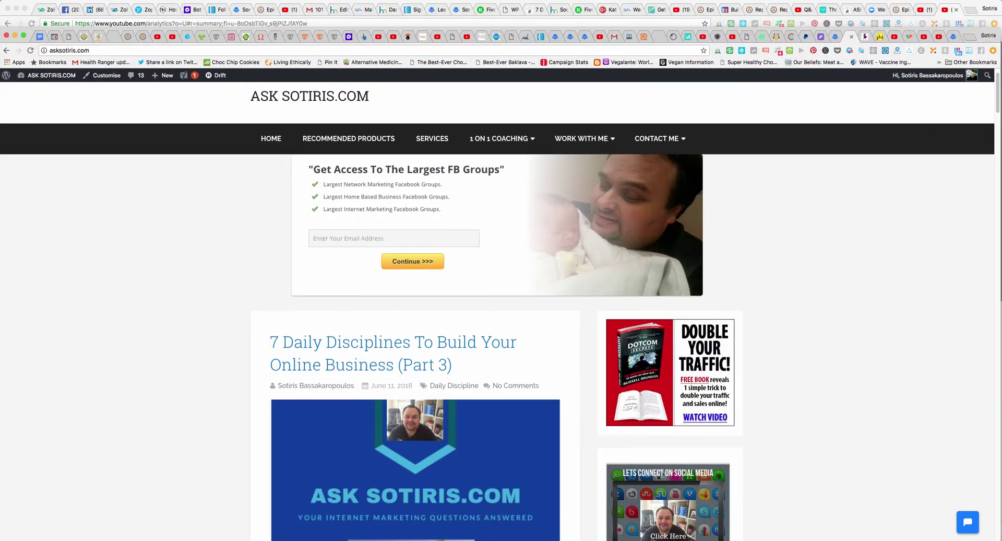
scroll(498, 317, up, 1)
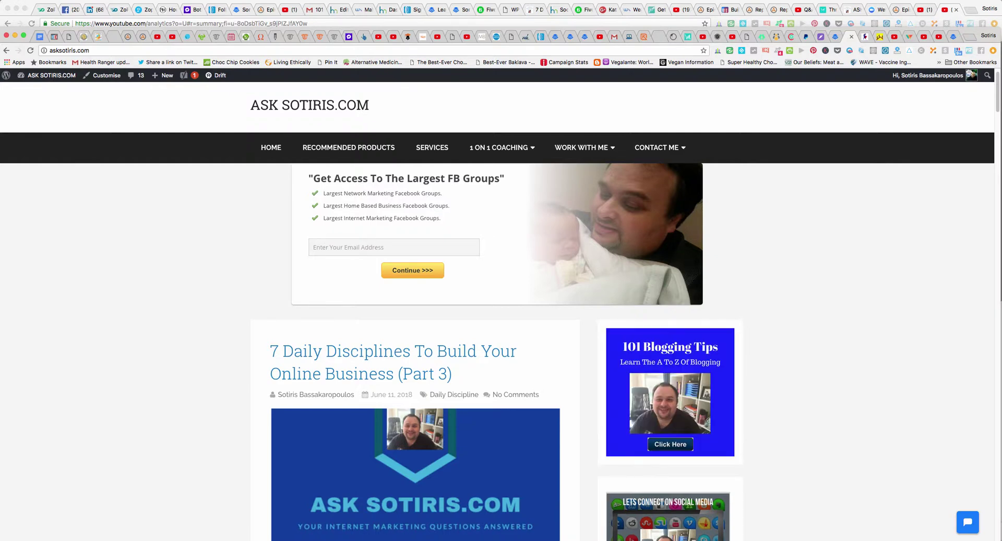
- Follow the 101 Blogging Tips banner to its landing page, look through that page and return to the homepage
click(670, 444)
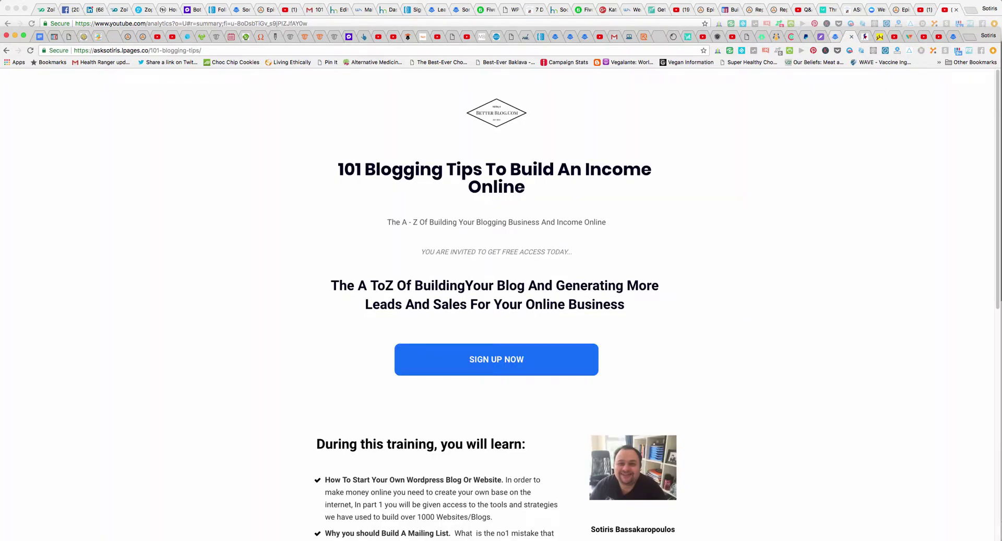
scroll(497, 303, down, 9)
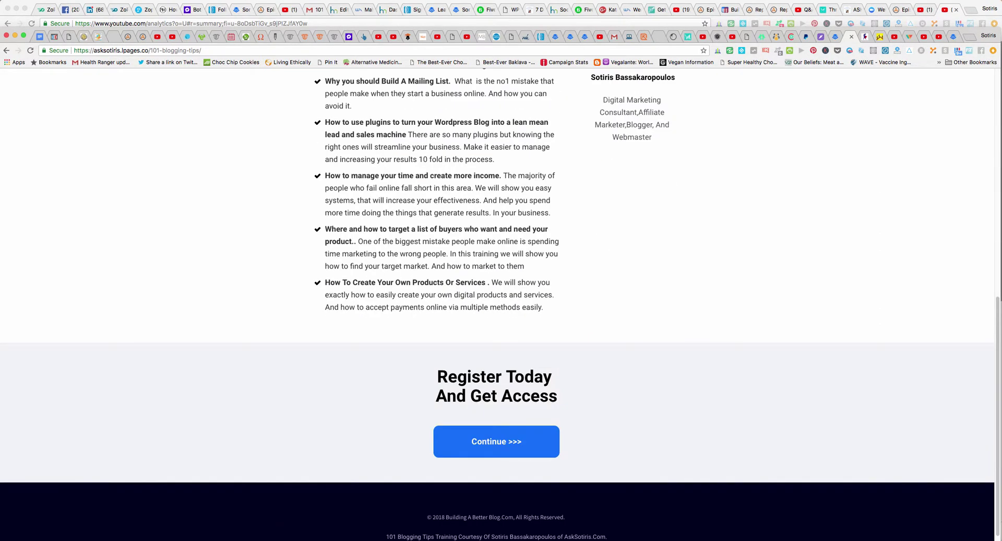
scroll(496, 303, up, 9)
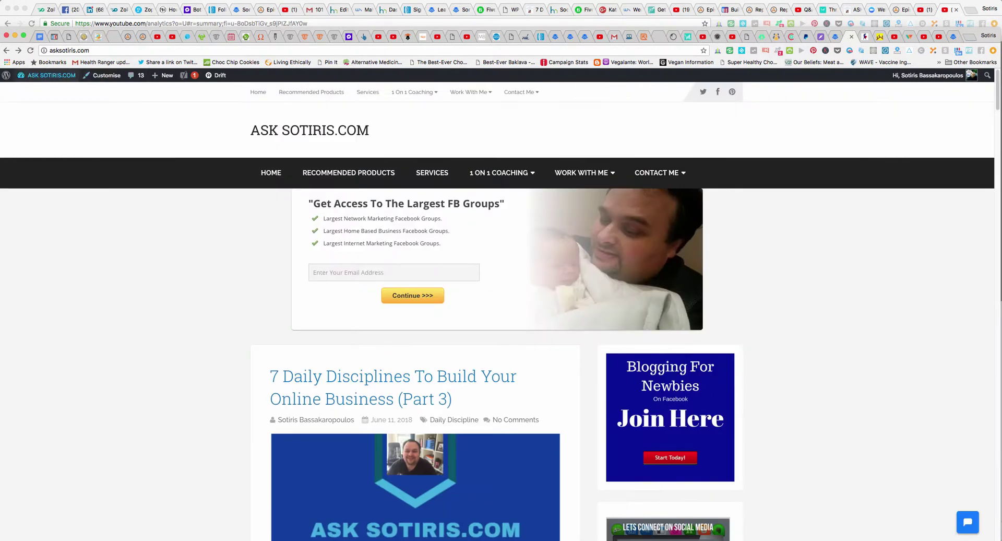
- Go to the site's admin dashboard and start a new blank post, placing the cursor in its body
mouse_move(51, 75)
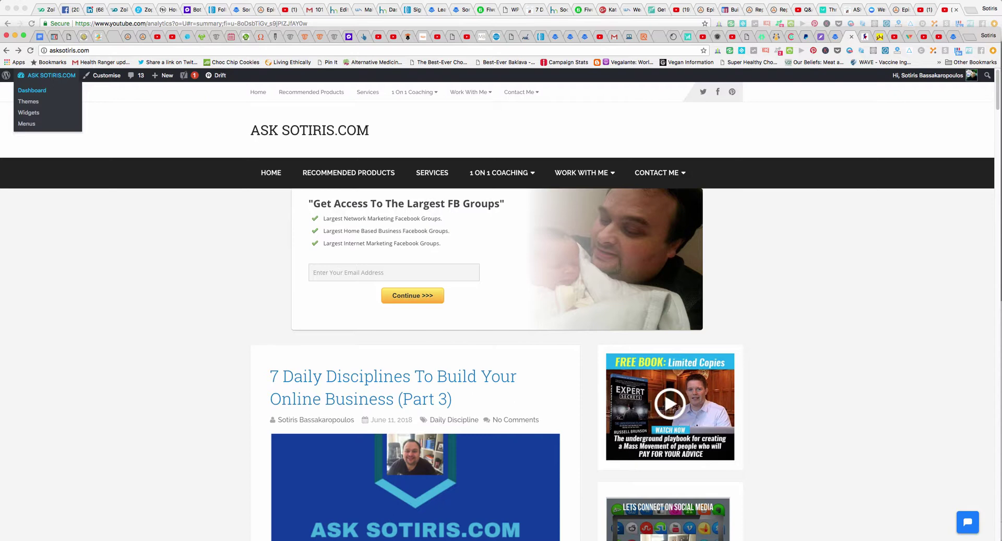
click(32, 90)
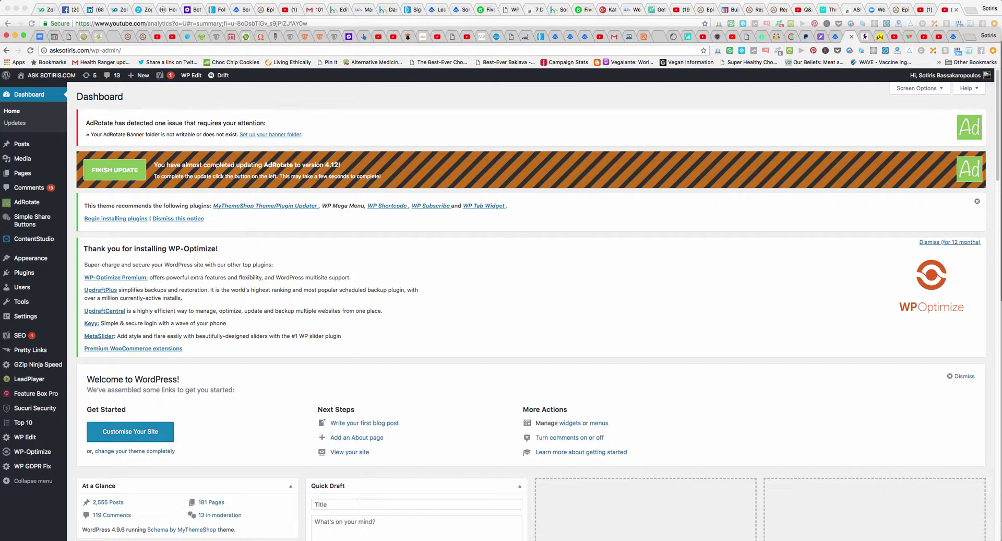
mouse_move(23, 144)
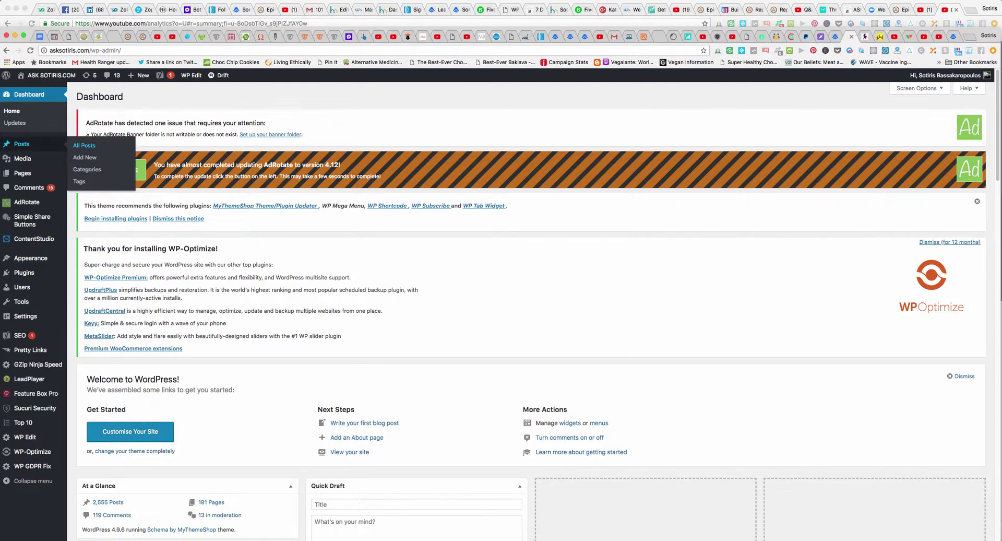
click(84, 145)
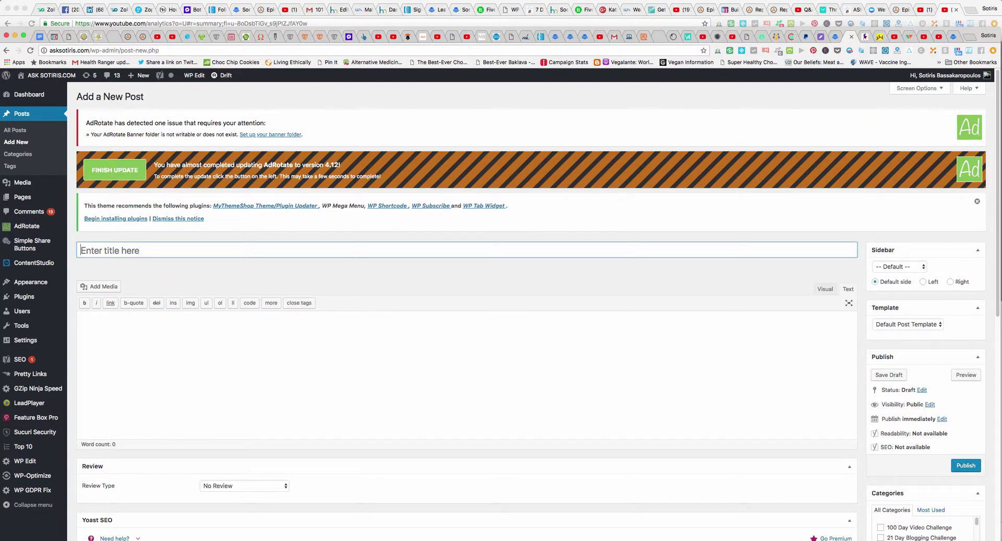
click(81, 319)
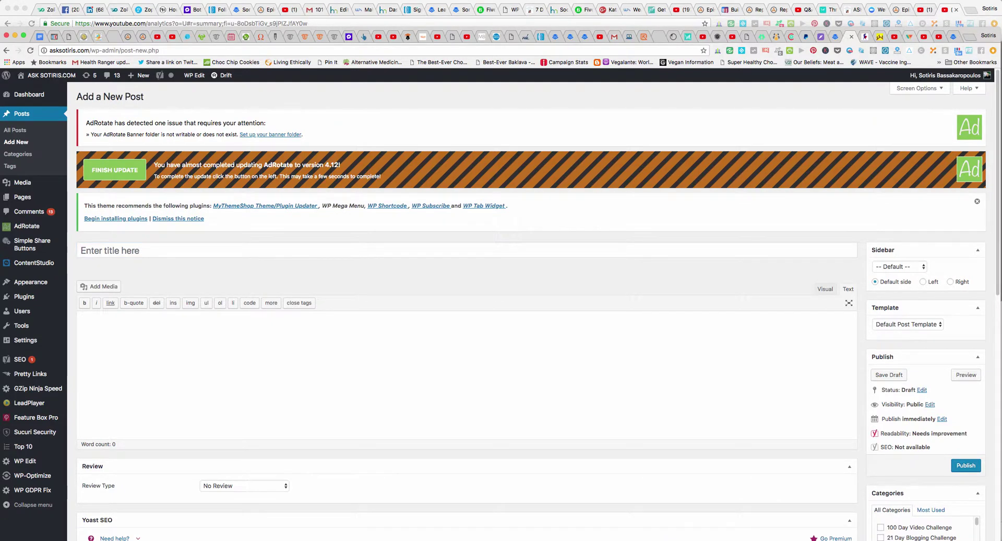
- Copy the web address of the YouTube video "The Zionist Story." from its open page
click(922, 36)
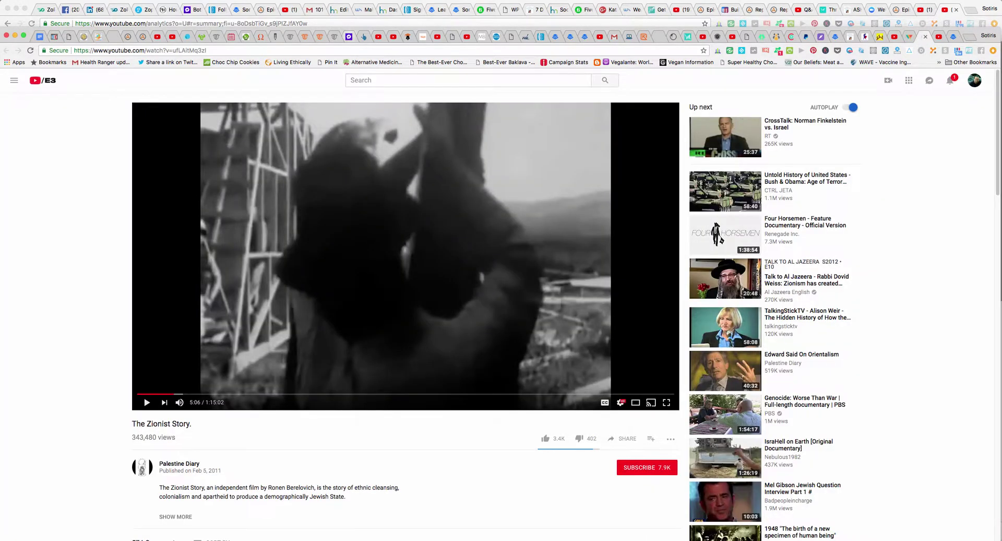
key(super+l)
key(super+c)
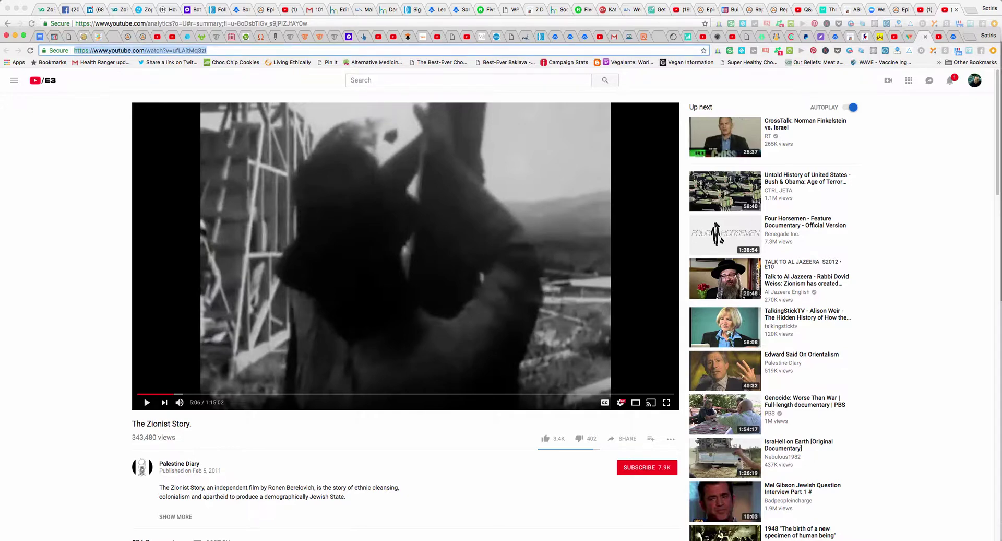
right_click(160, 50)
click(183, 61)
- Return to the new post and paste the copied YouTube address into its body in visual mode to embed the video
click(851, 36)
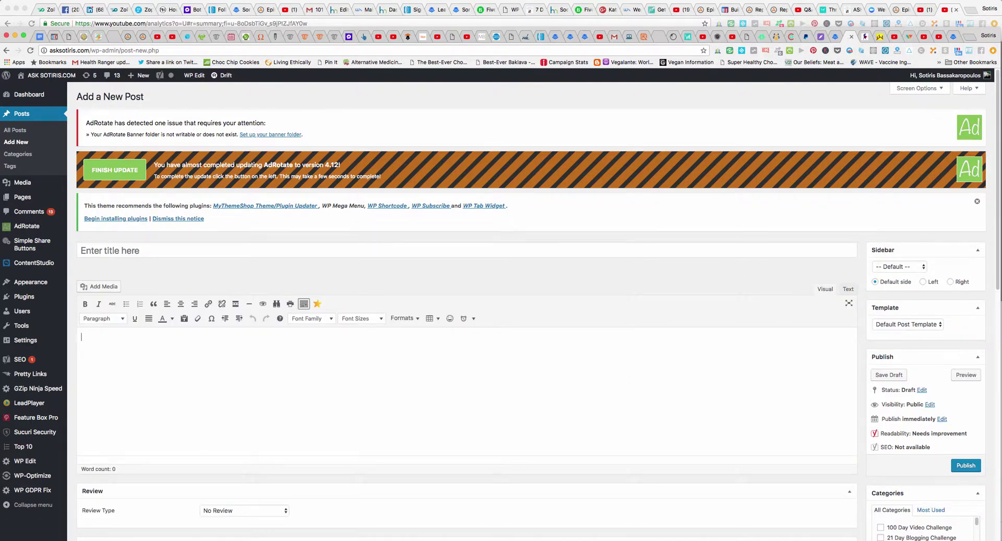
right_click(121, 339)
click(157, 383)
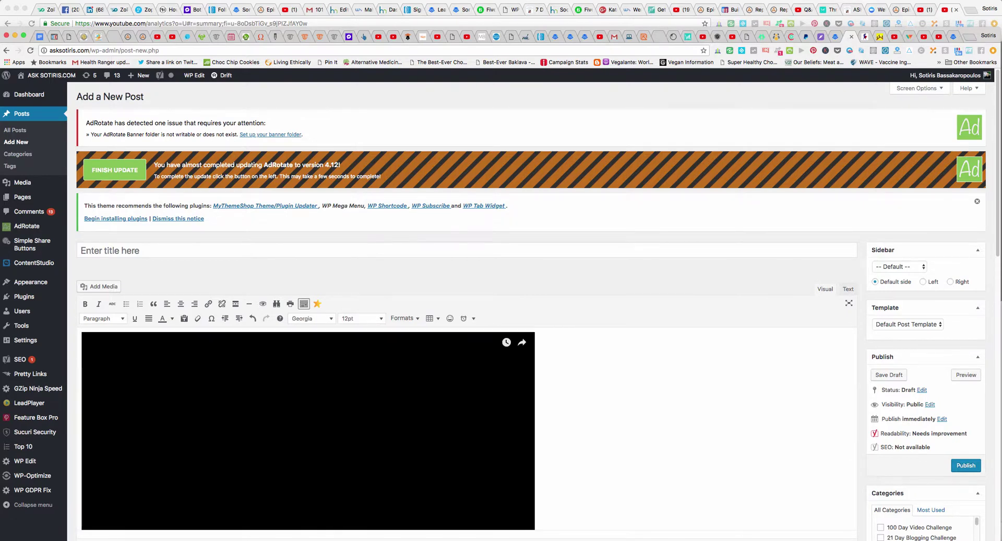
scroll(403, 349, down, 5)
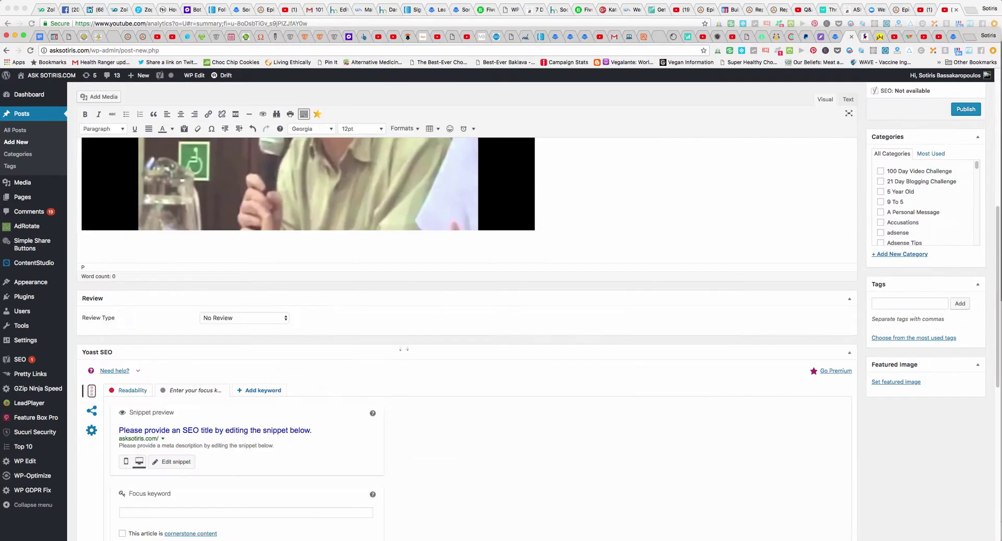
scroll(466, 277, up, 3)
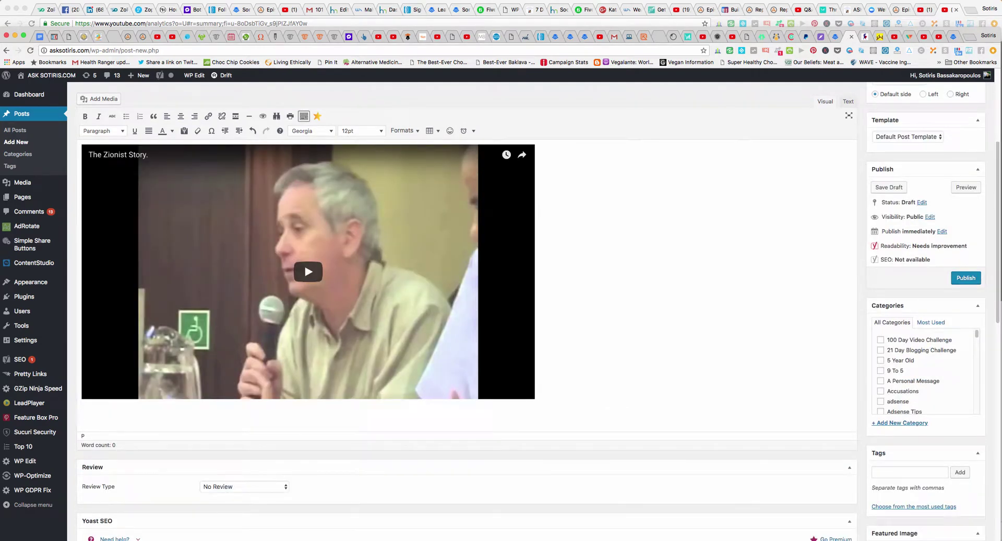
scroll(467, 307, up, 2)
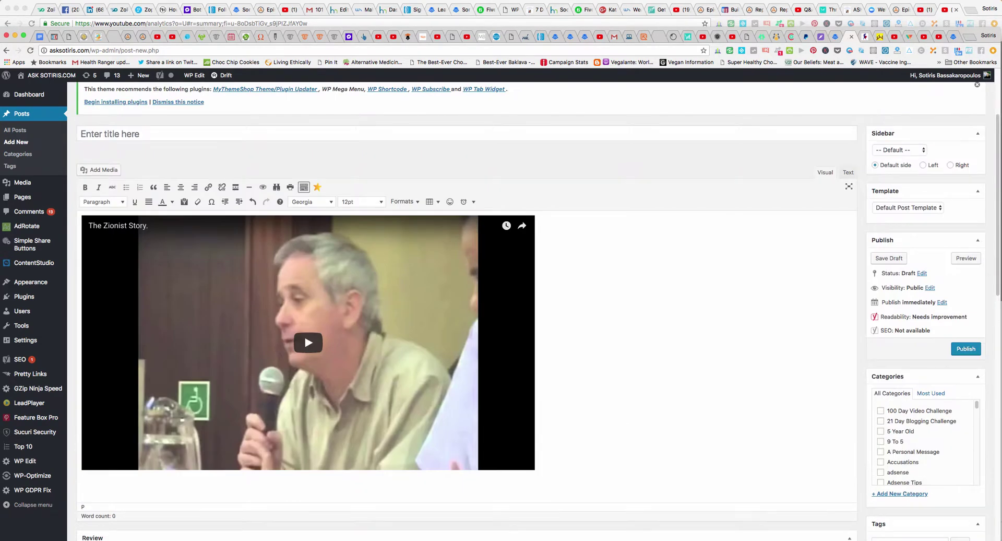
- Inspect the embedded video's source in text mode and its preview in visual mode, and select the video
click(848, 172)
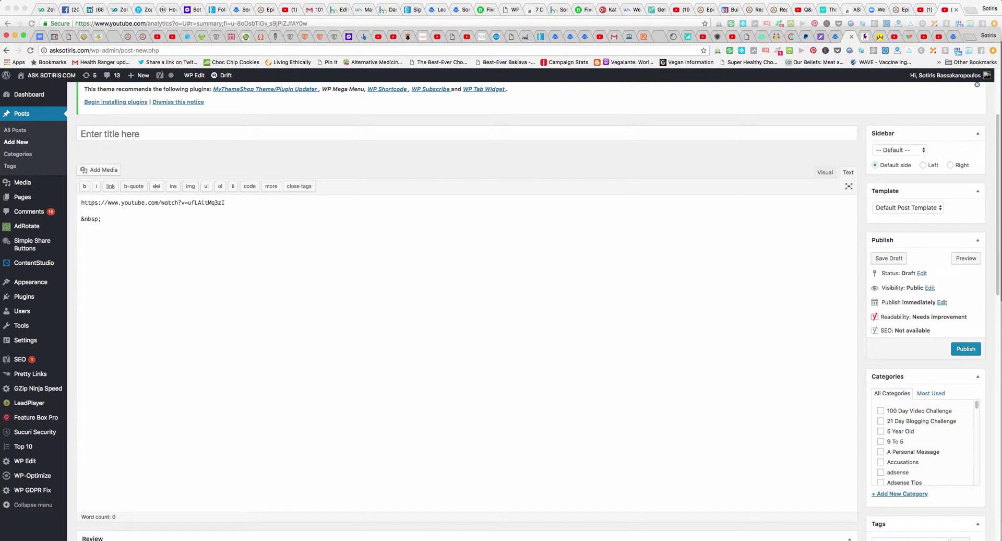
click(825, 173)
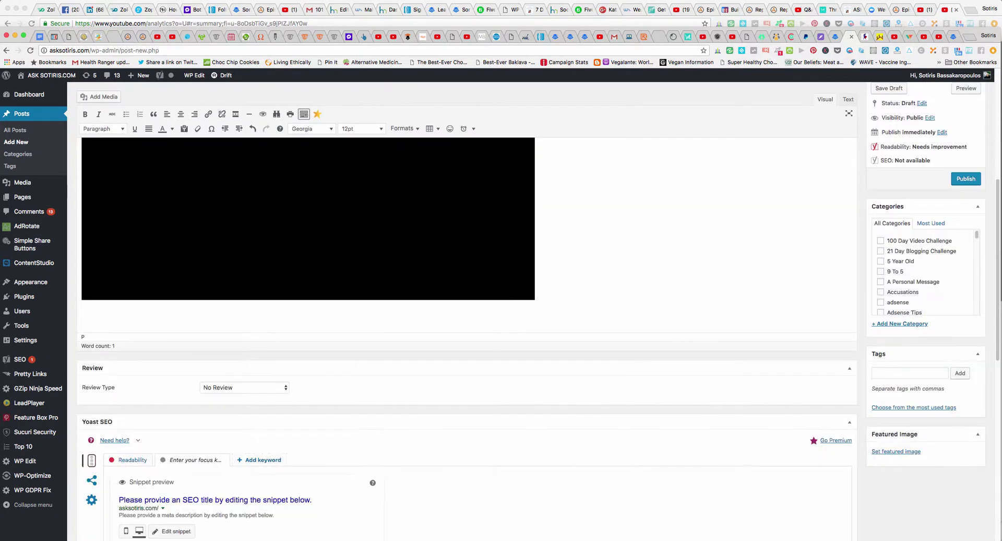
scroll(466, 308, up, 4)
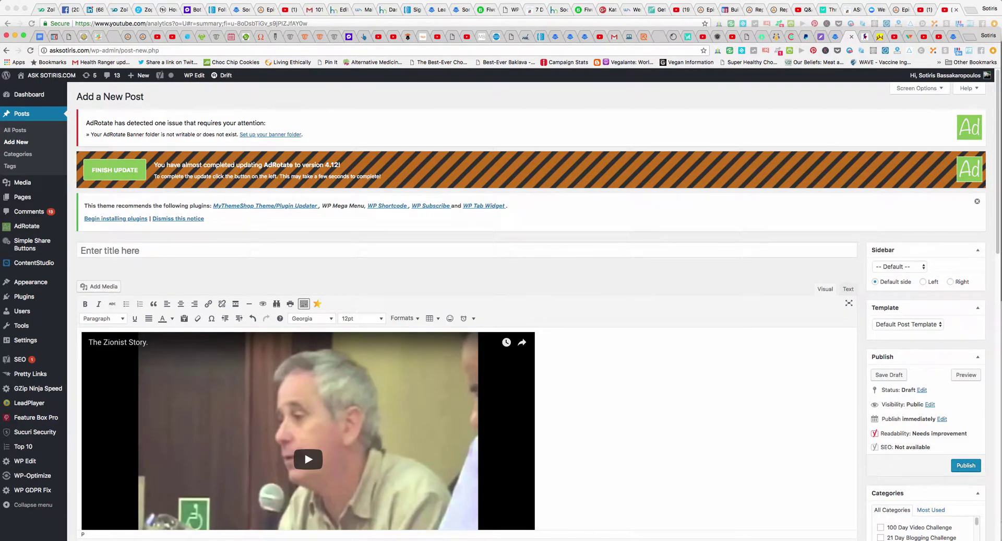
scroll(467, 308, down, 4)
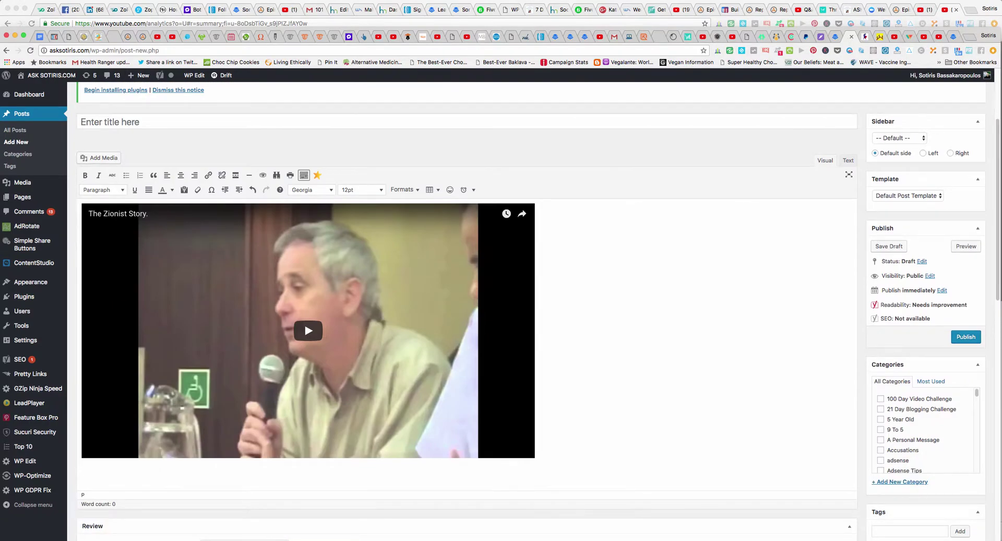
scroll(466, 308, down, 2)
scroll(467, 308, down, 2)
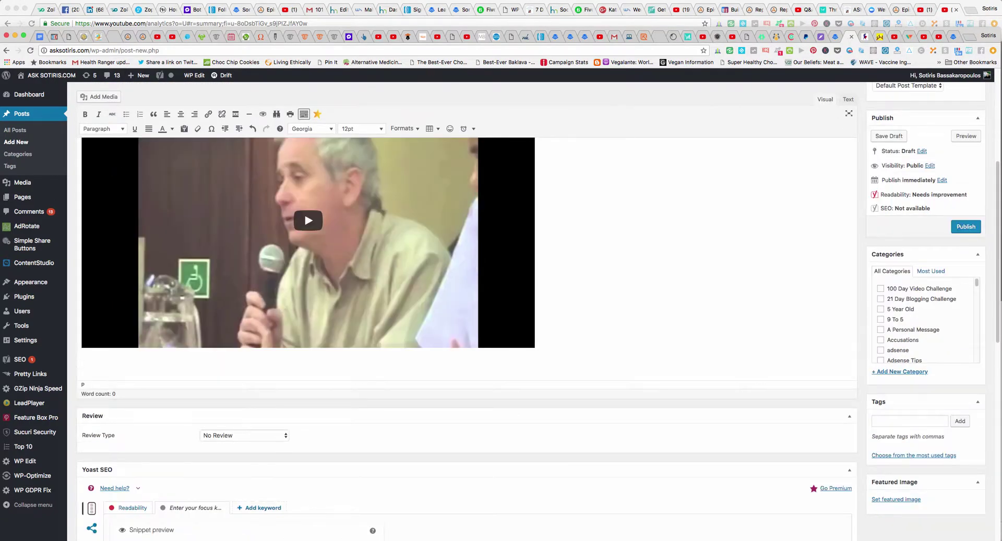
scroll(467, 308, up, 3)
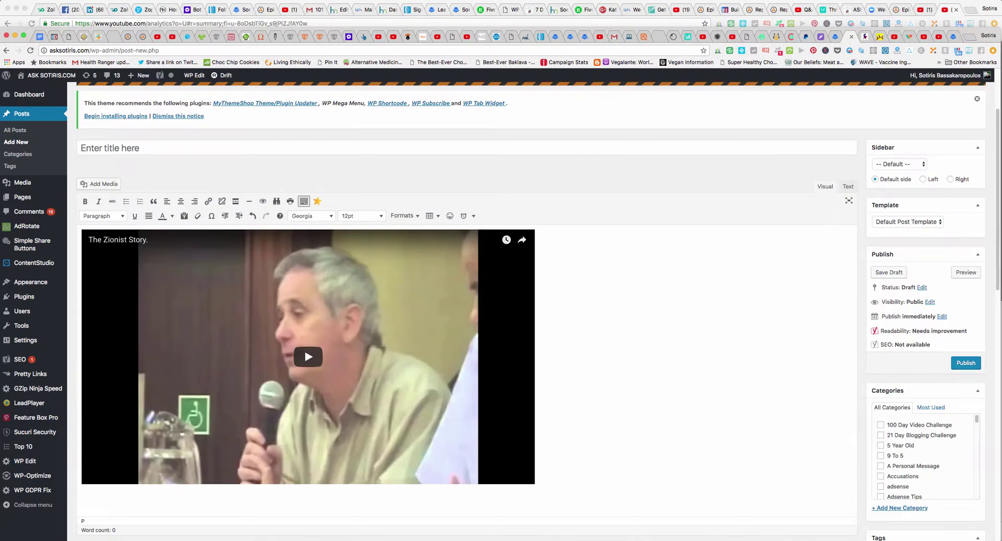
scroll(466, 308, down, 10)
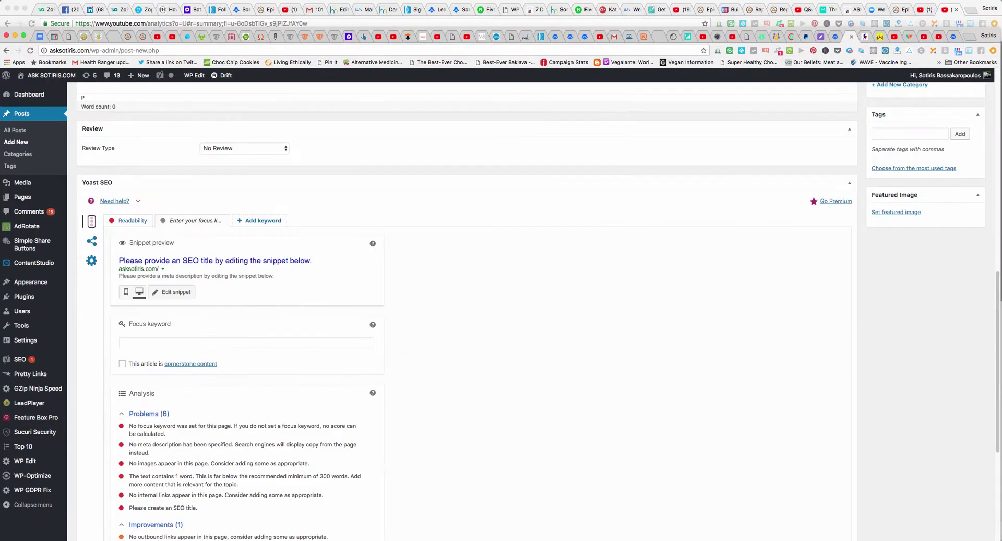
scroll(467, 308, up, 10)
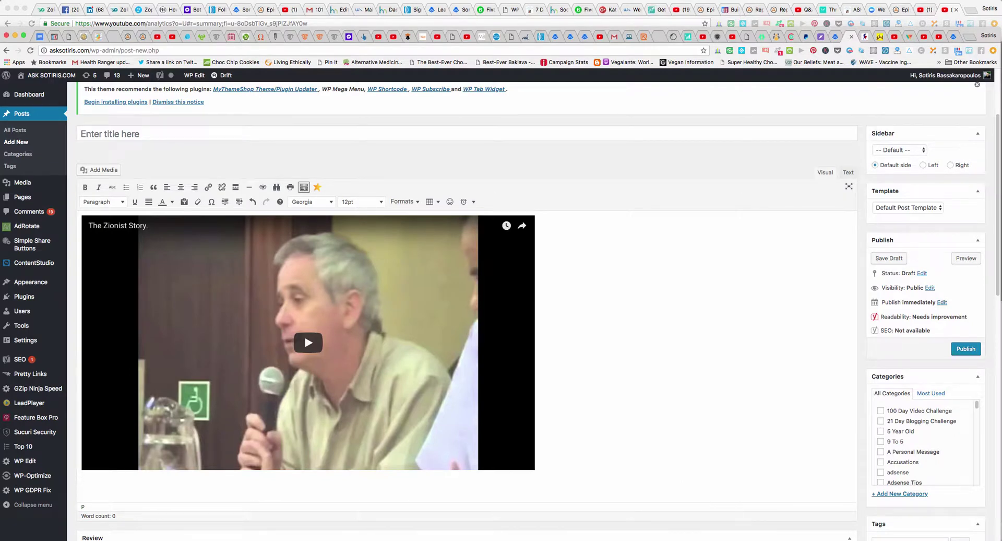
click(467, 308)
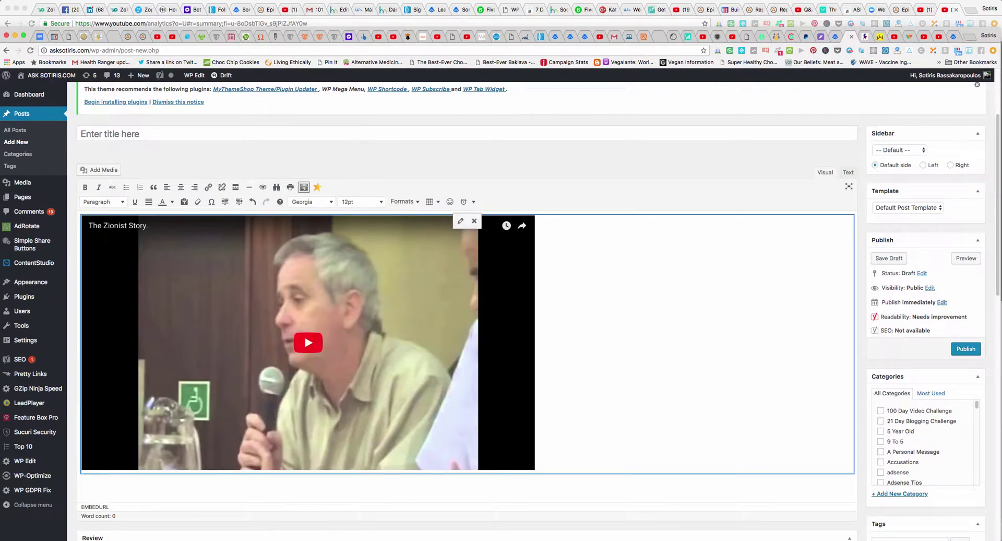
- Delete the embedded video from the post body and bring up the embed code for "The Zionist Story." on its YouTube page
key(Delete)
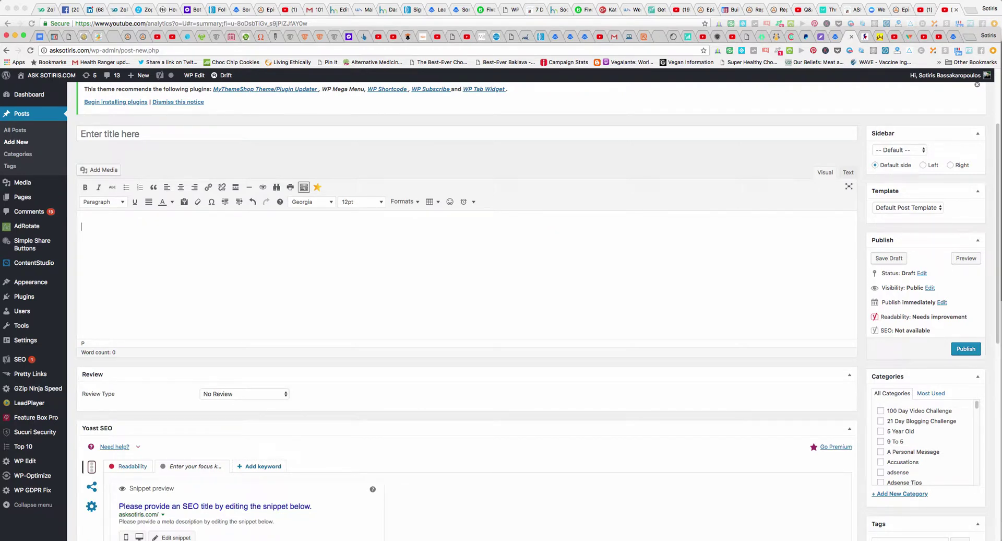
key(ctrl+Tab)
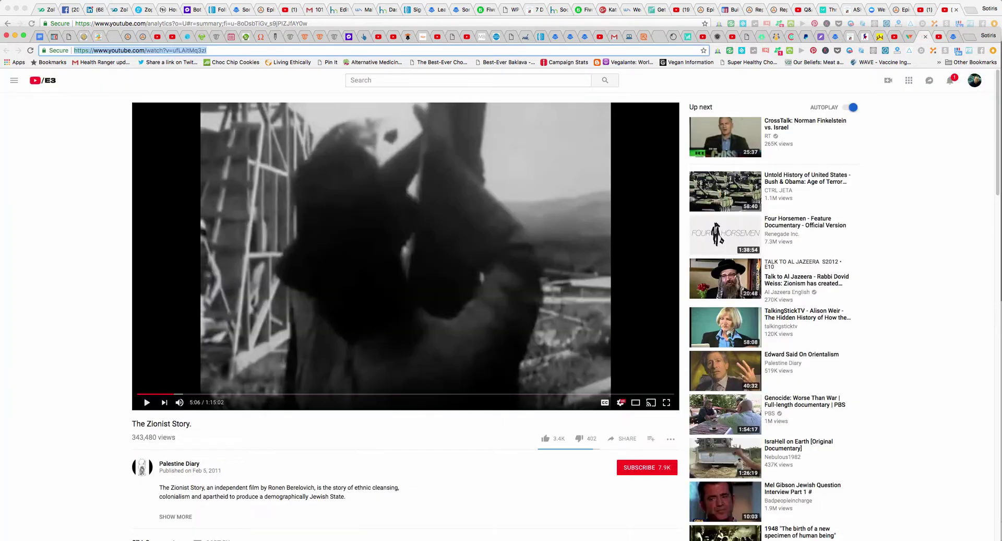
scroll(501, 313, down, 4)
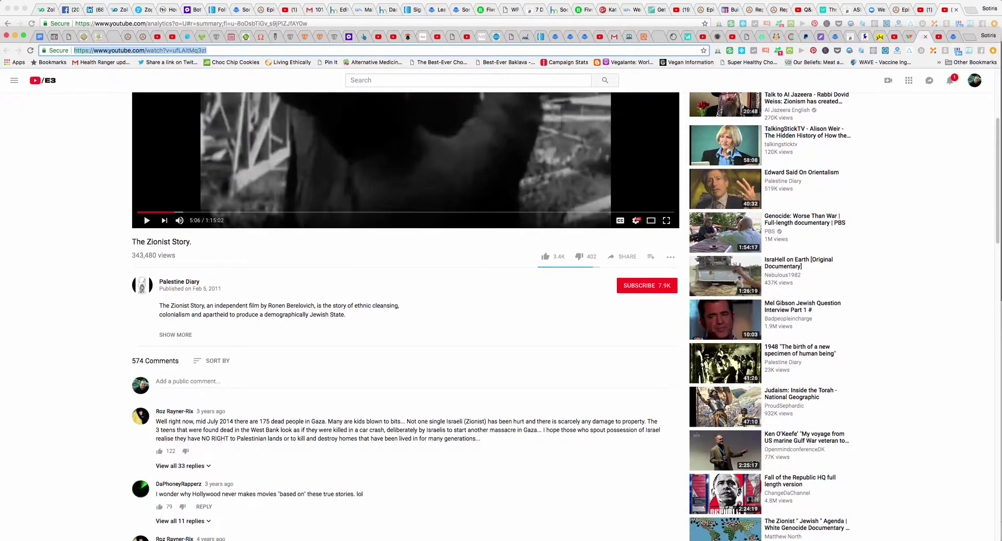
scroll(491, 315, down, 1)
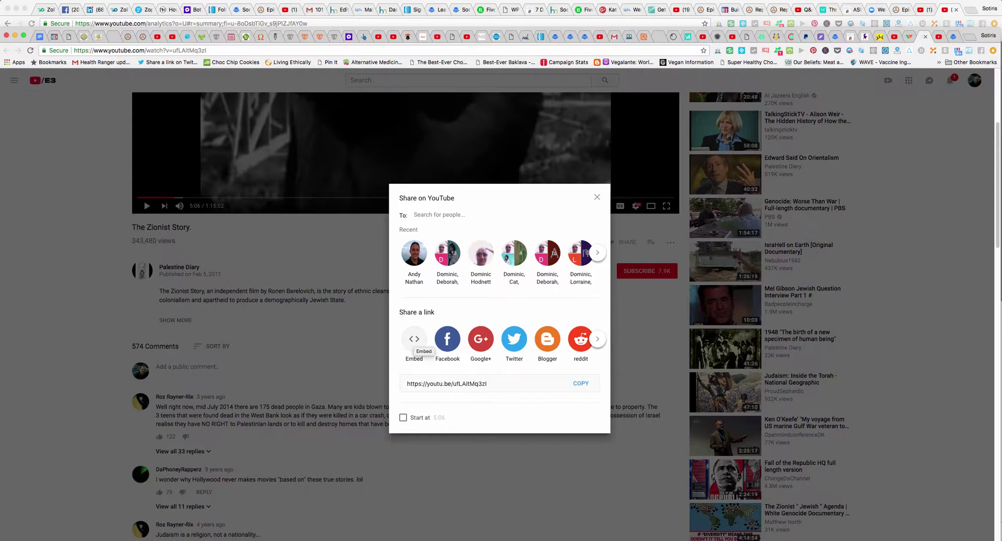
click(414, 338)
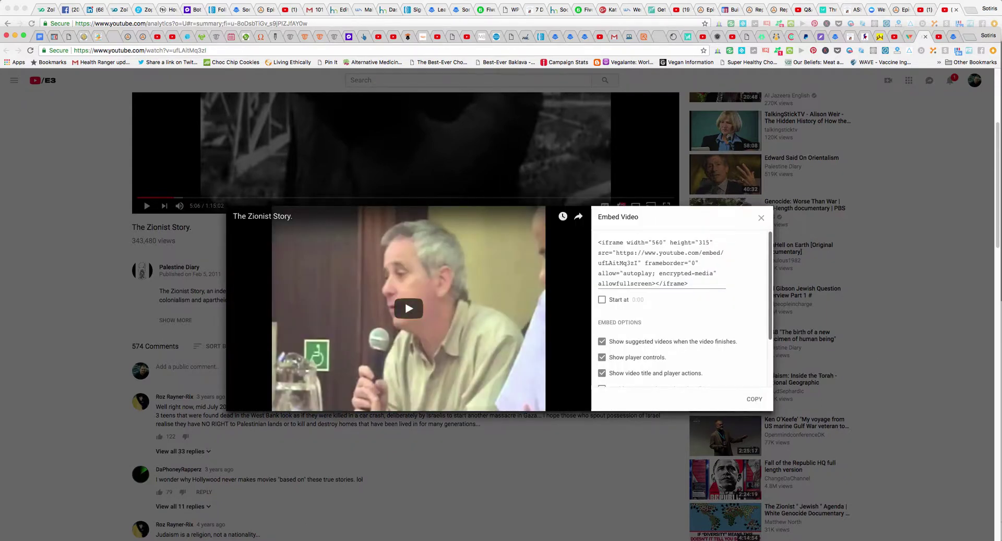
- Review the video's embed options and turn off showing suggested videos when the video finishes
scroll(678, 308, down, 3)
scroll(679, 308, up, 3)
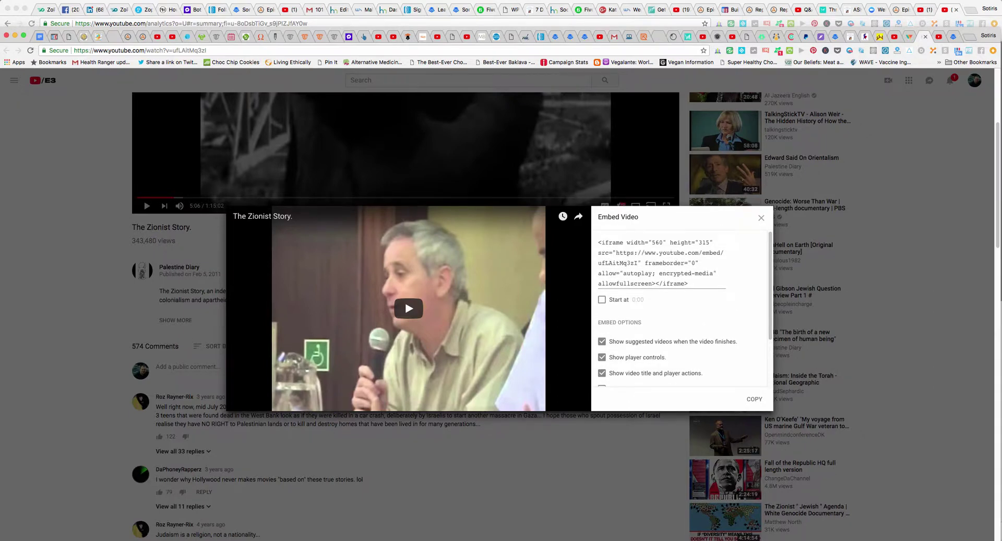
scroll(678, 308, down, 2)
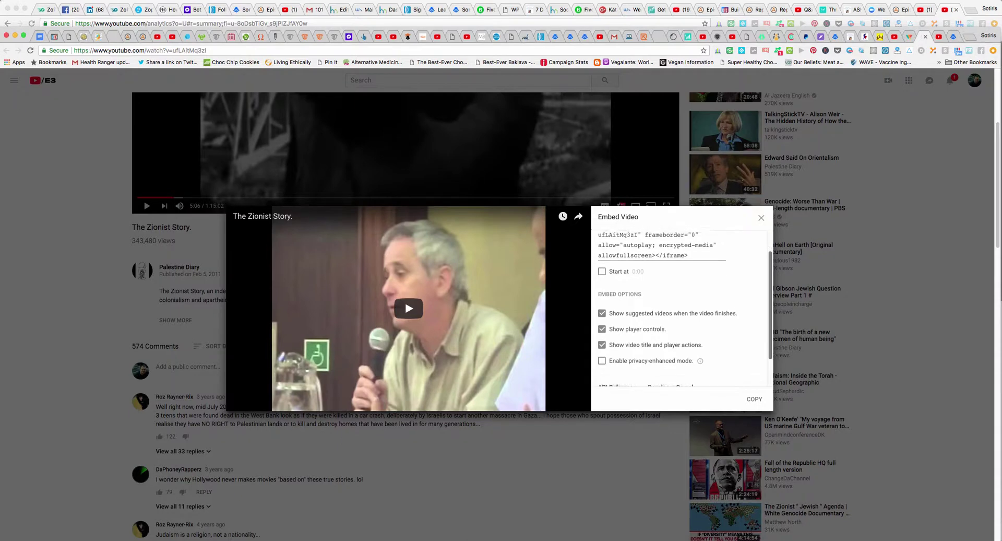
scroll(679, 308, up, 1)
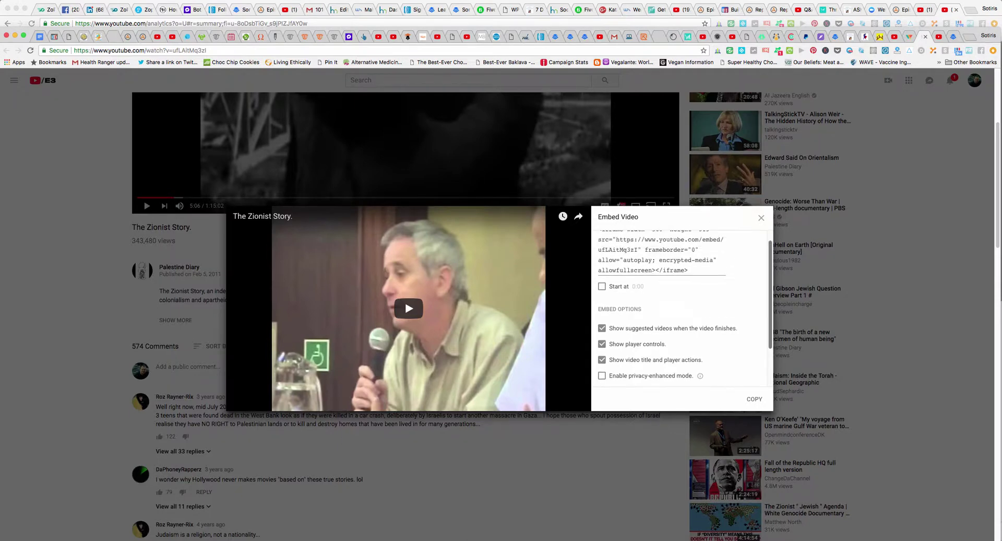
scroll(679, 308, up, 1)
scroll(679, 308, down, 3)
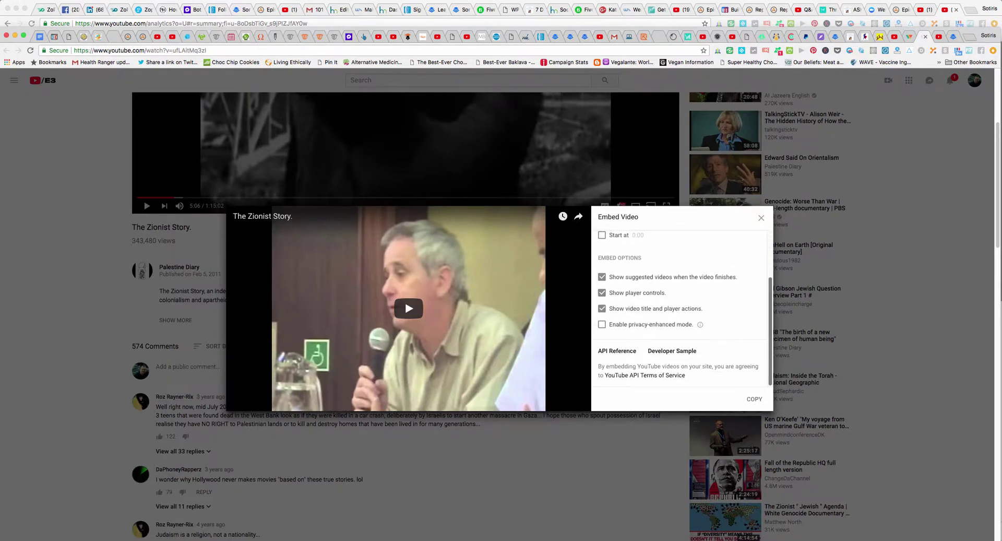
scroll(678, 308, up, 2)
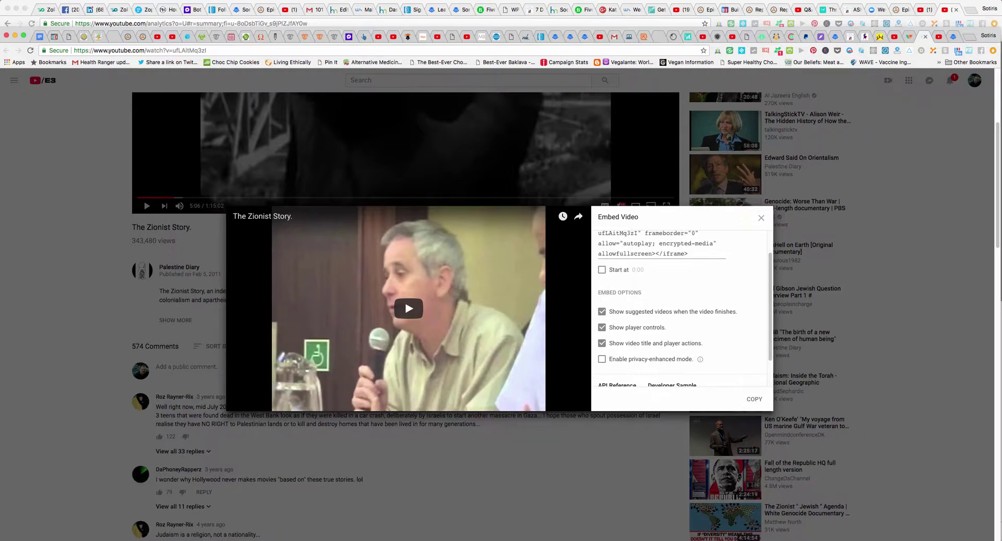
click(602, 311)
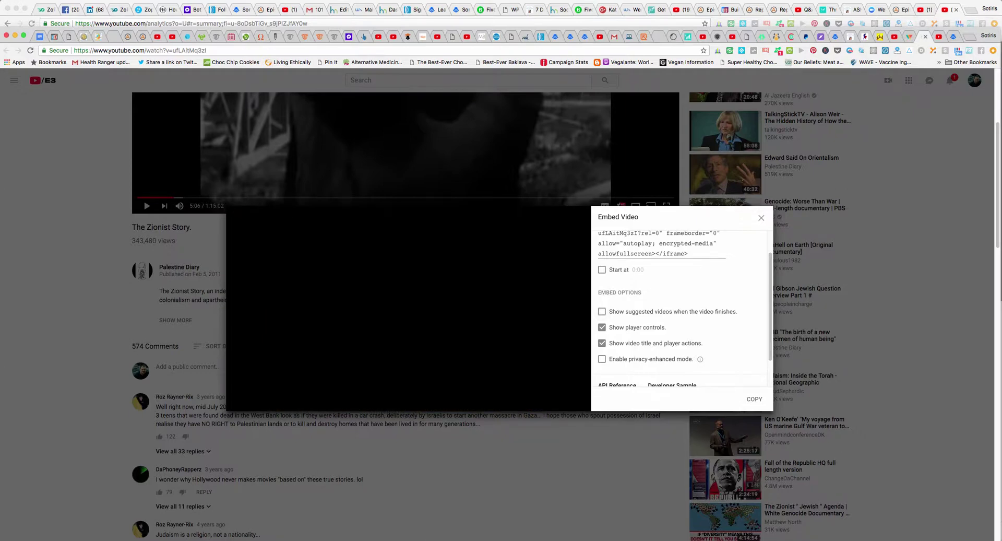
scroll(679, 308, up, 2)
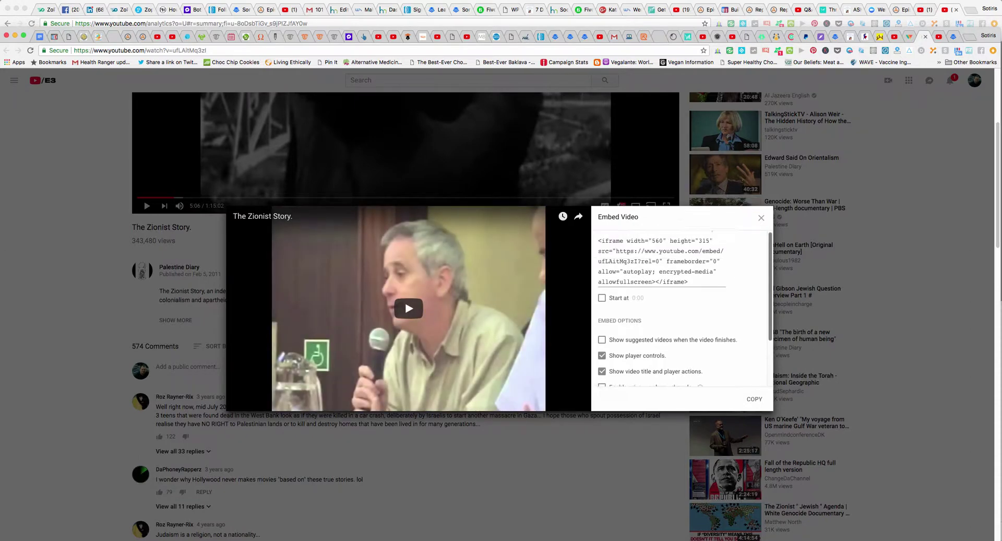
- Copy the whole iframe embed code and paste it into the new post's body in text mode
drag(598, 243, 687, 284)
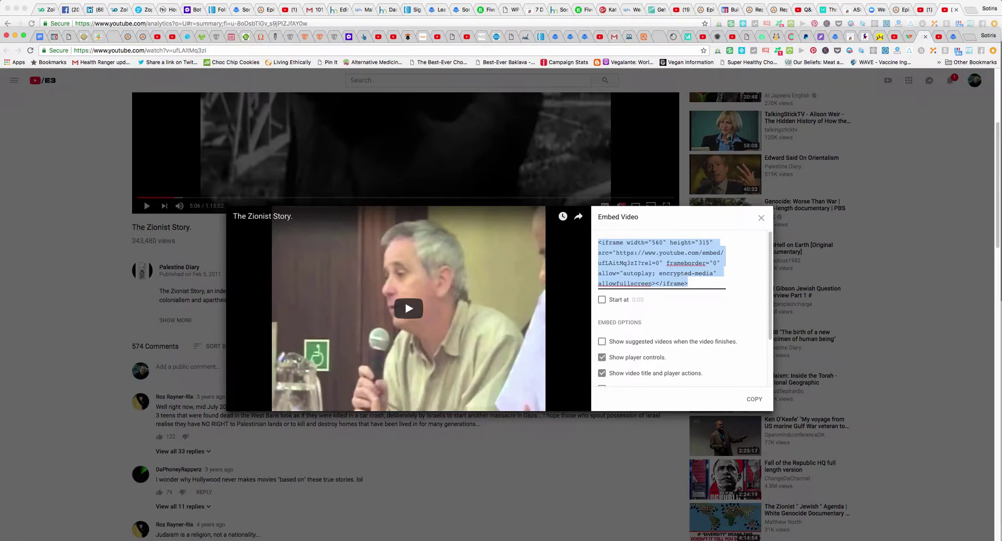
right_click(645, 248)
click(662, 297)
click(851, 36)
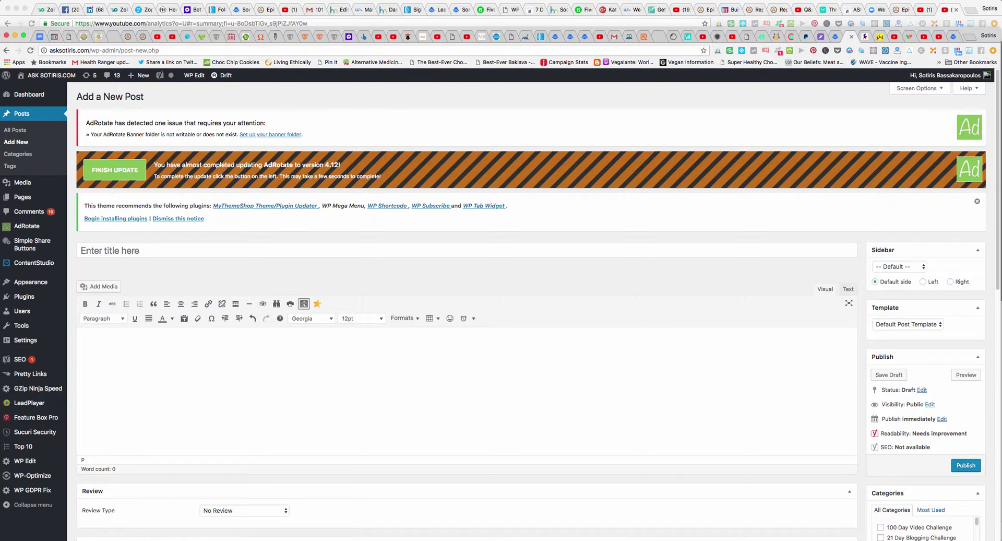
click(848, 288)
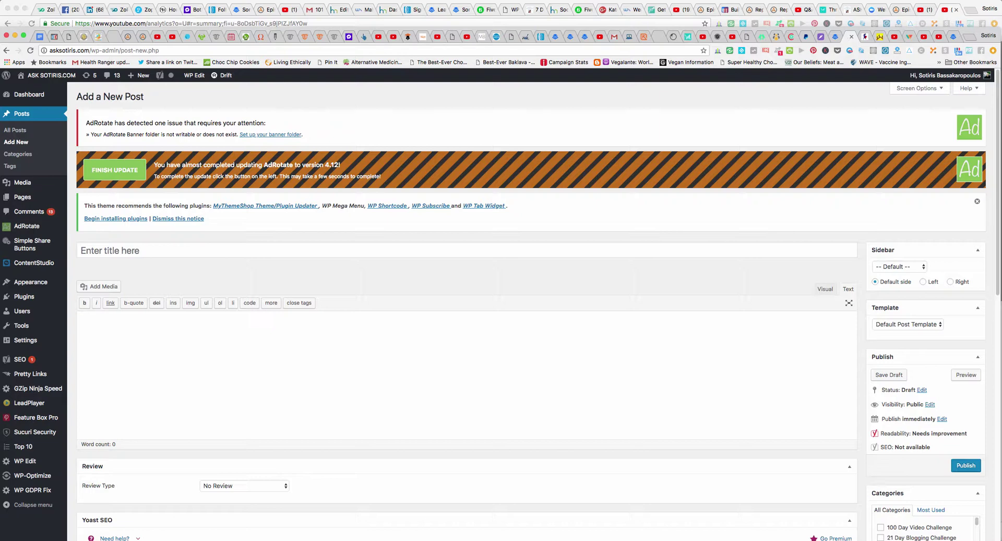
right_click(148, 320)
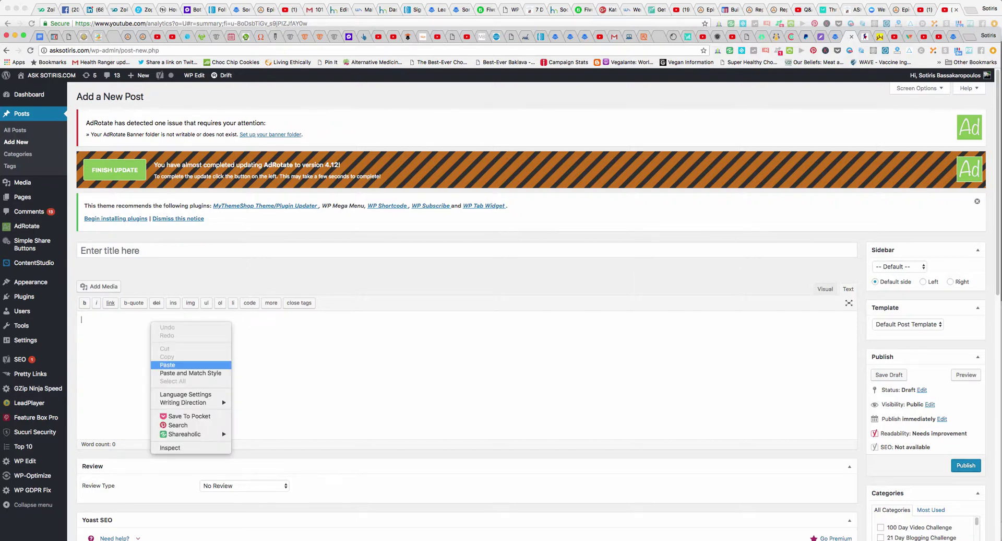
click(167, 365)
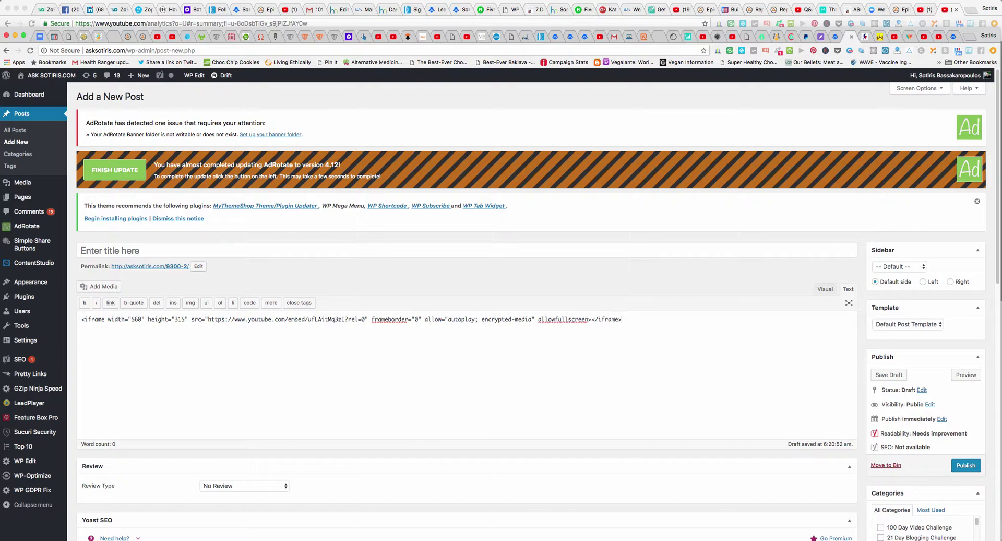
- Set the iframe's width to 600 and height to 400, and show the video in visual mode
double_click(132, 319)
text(600)
double_click(179, 318)
text(400)
click(825, 288)
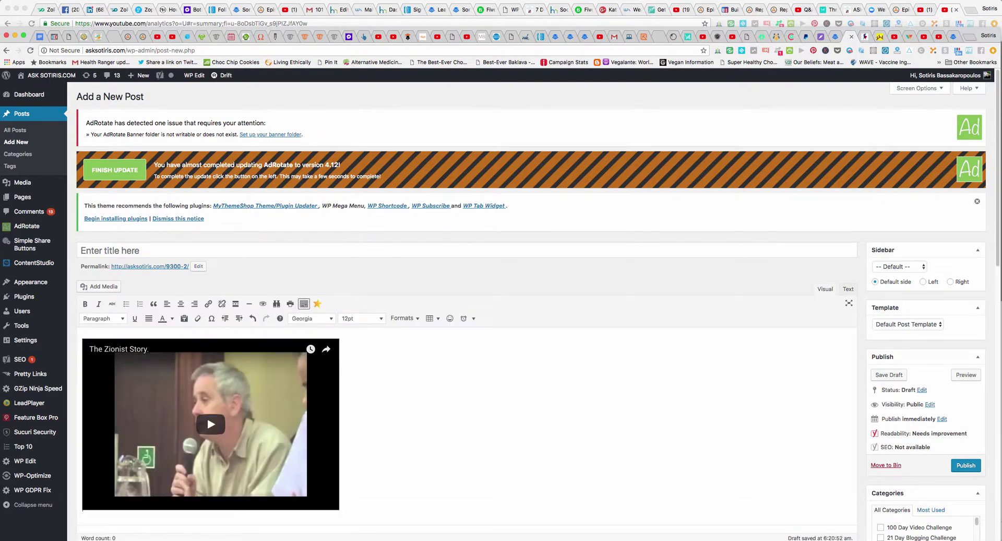
- Save the post as a draft, preview the embedded video on the site, and close the preview
scroll(825, 289, down, 2)
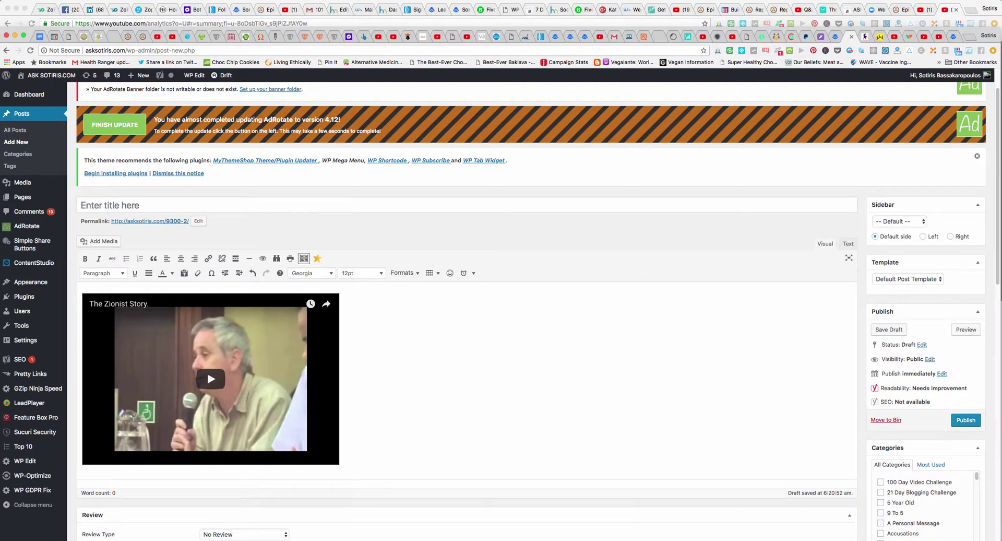
scroll(538, 313, down, 6)
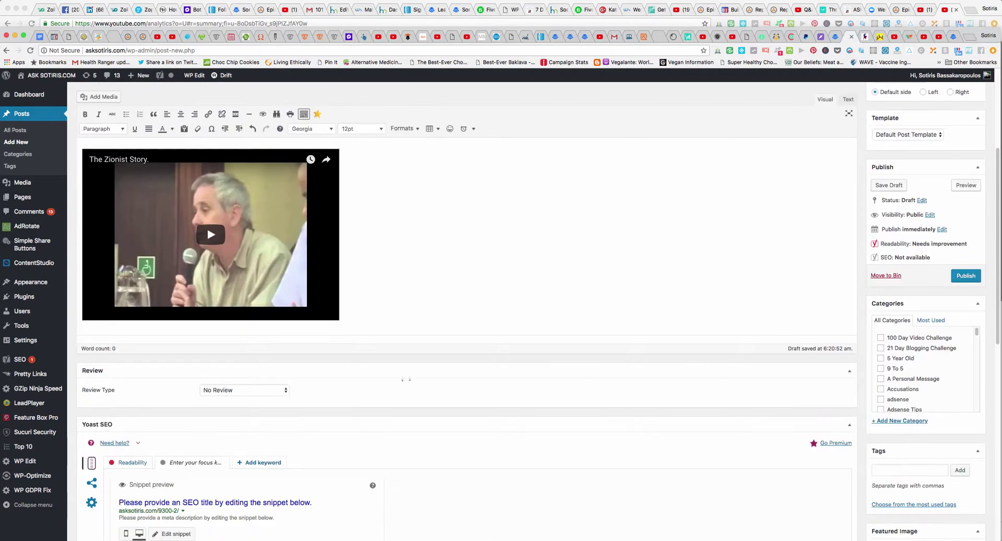
scroll(538, 313, up, 3)
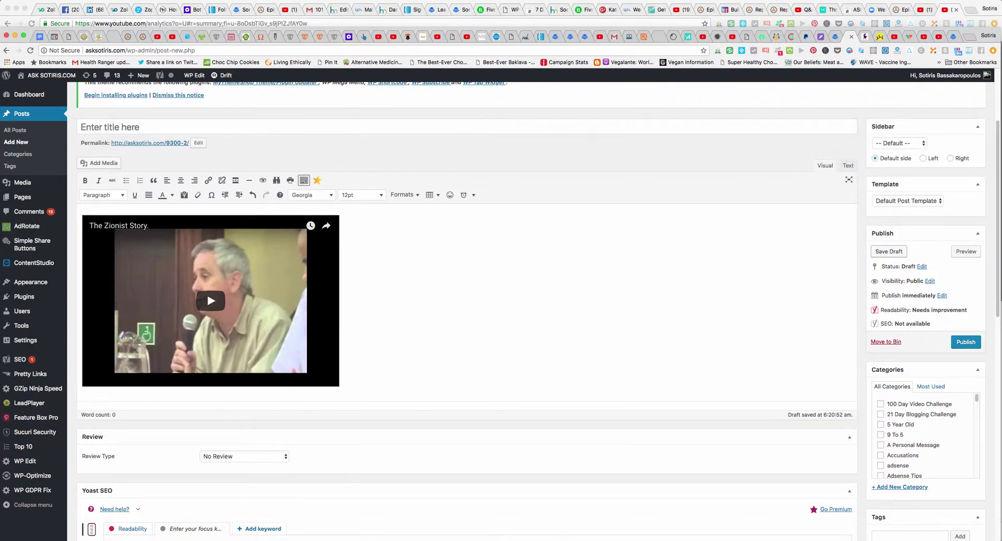
click(889, 251)
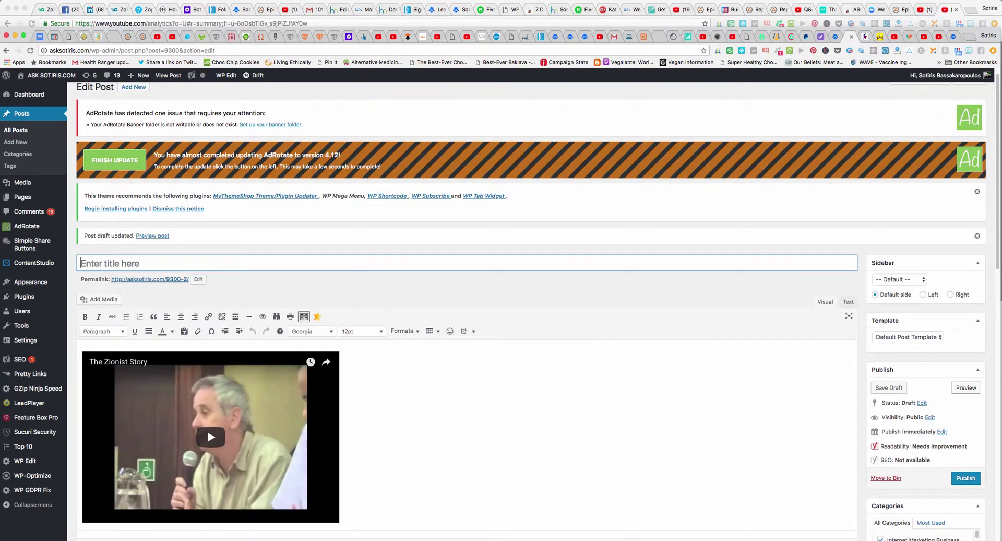
click(966, 387)
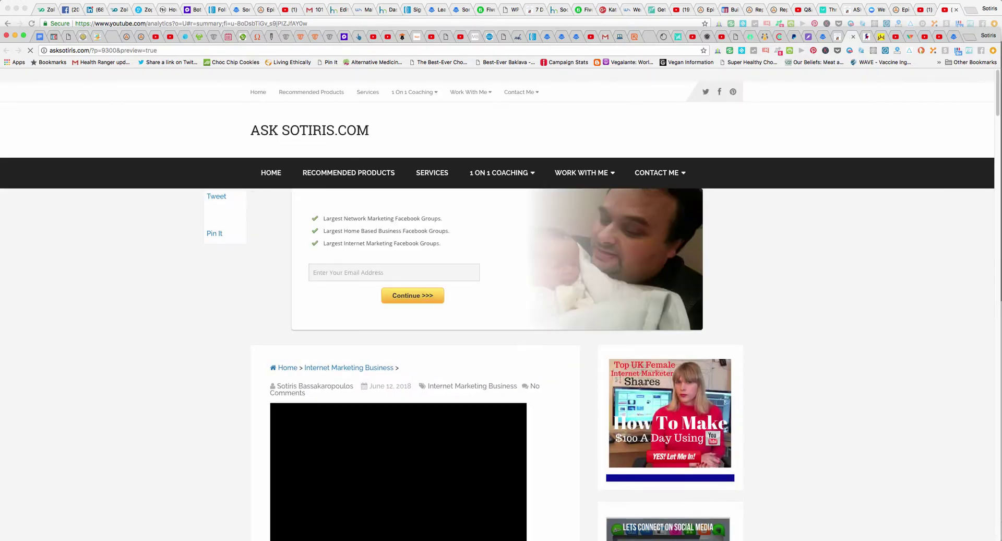
scroll(501, 314, down, 2)
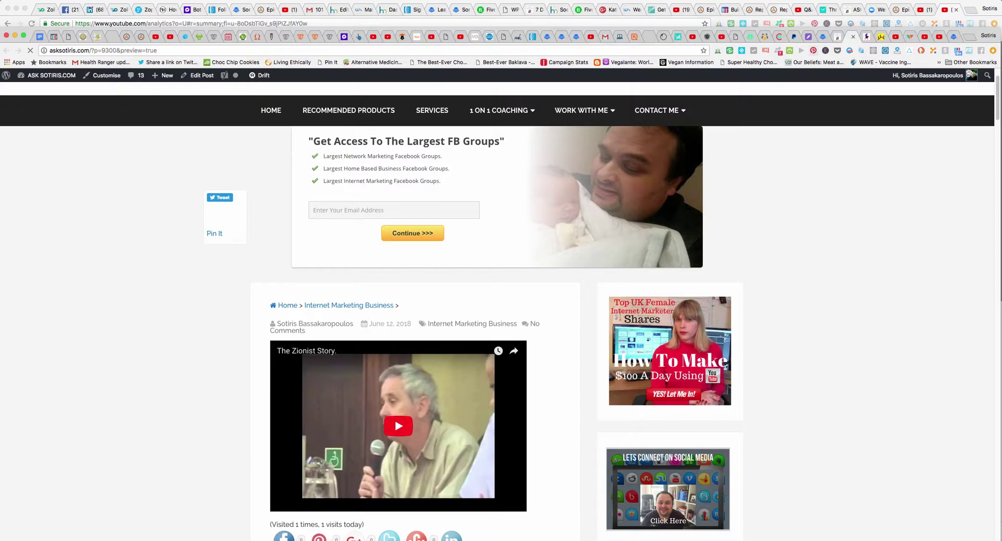
key(super+w)
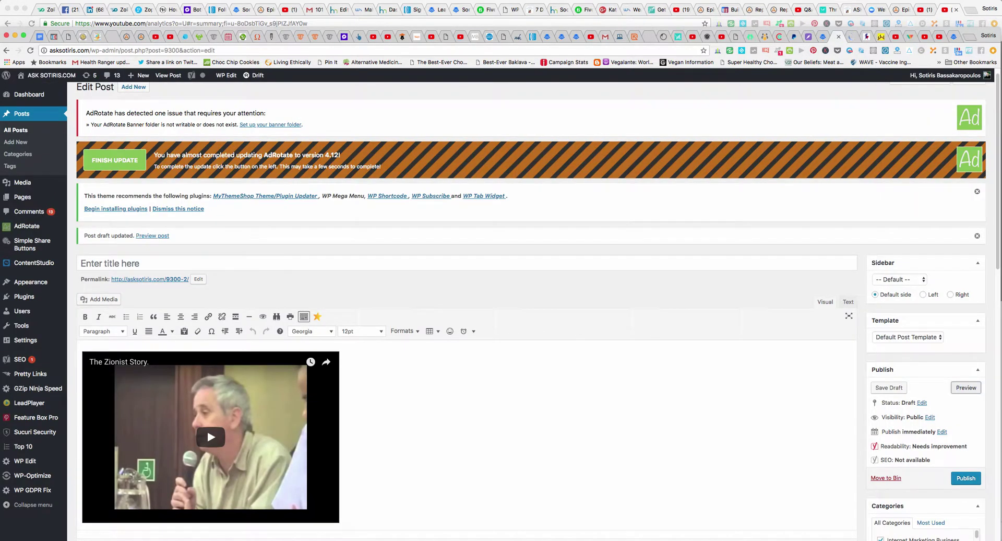
- Set the iframe's width to 650 in text mode, save the draft, and check the video in the post preview
click(848, 301)
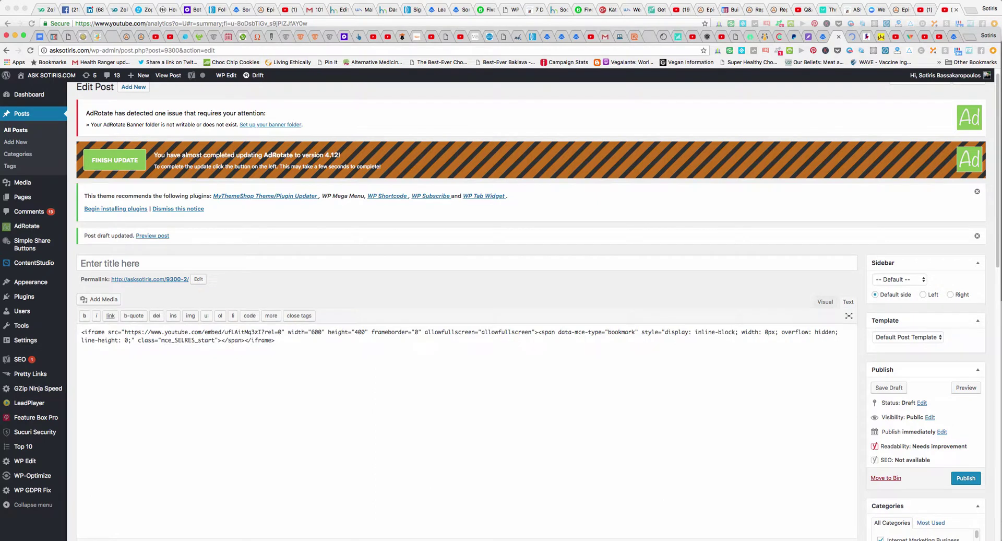
click(316, 332)
key(Delete)
text(5)
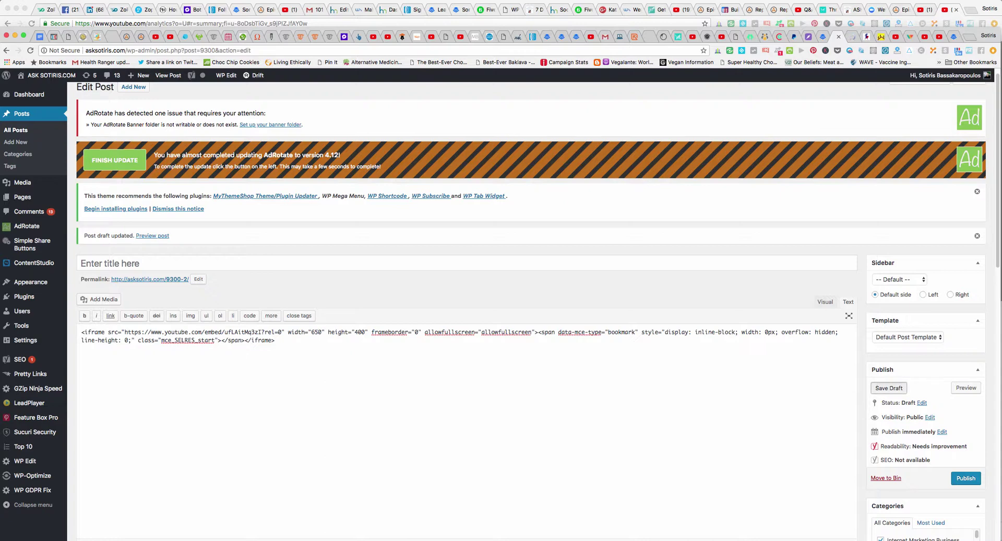
click(888, 388)
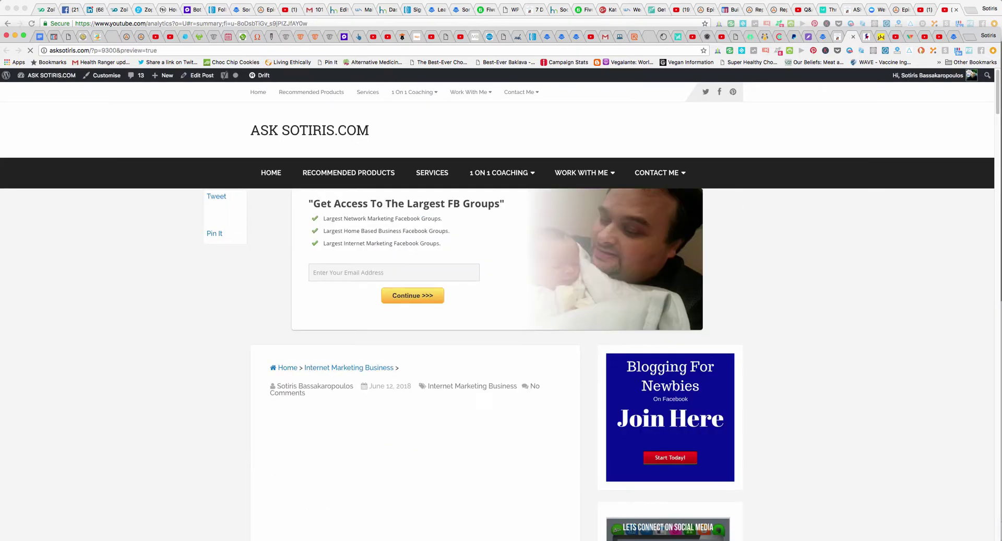
scroll(498, 313, down, 2)
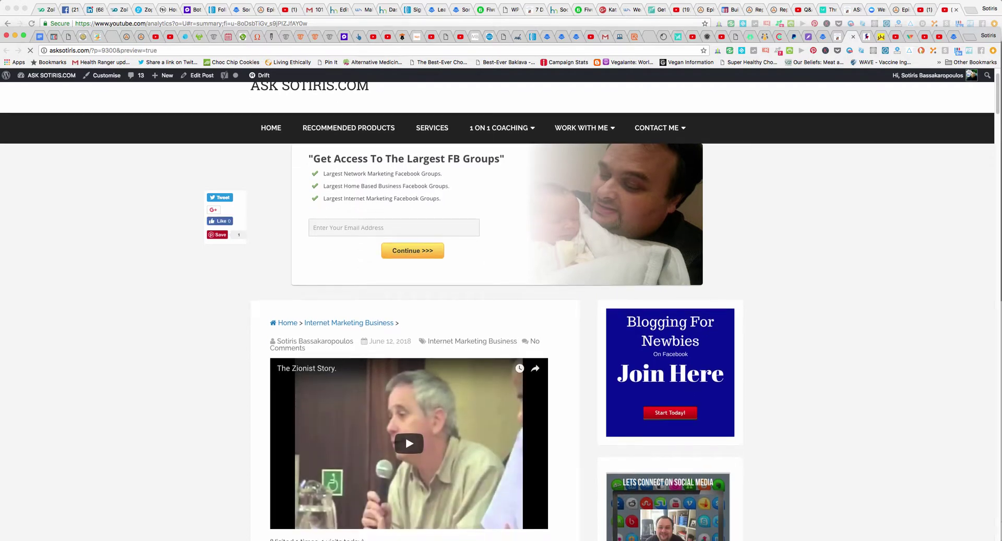
scroll(498, 314, down, 4)
scroll(625, 310, down, 2)
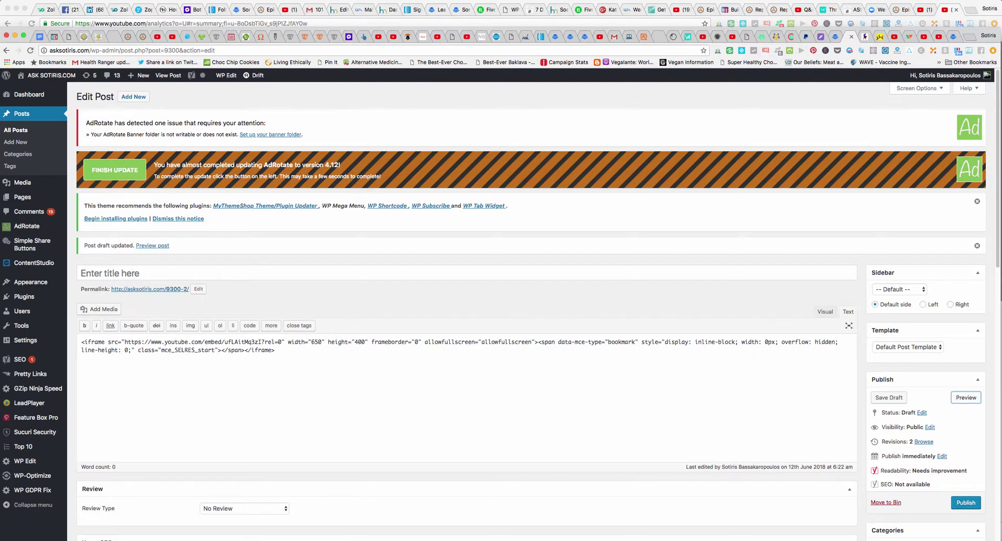
- Set the iframe's width to 680, save the draft, and check the video's fit in the post preview
click(315, 342)
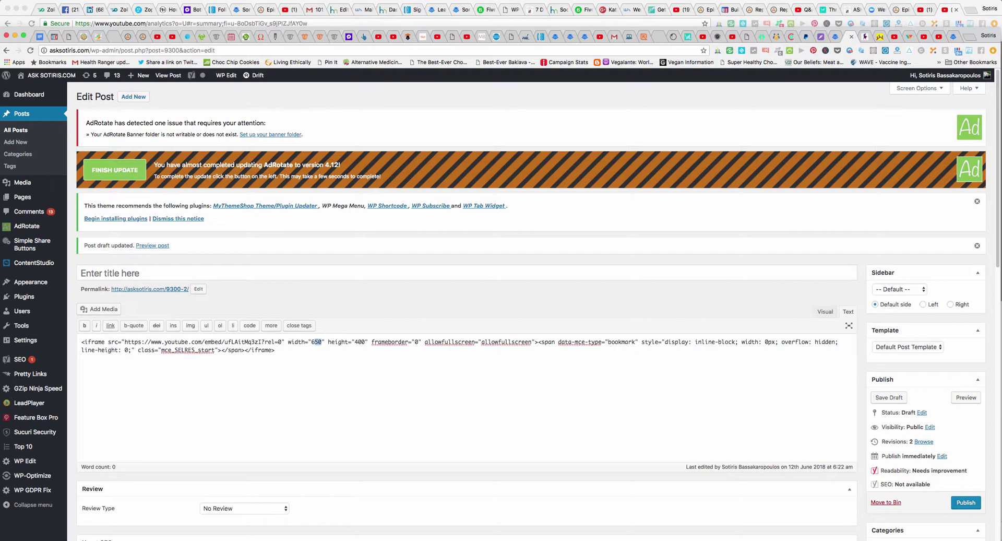
text(80)
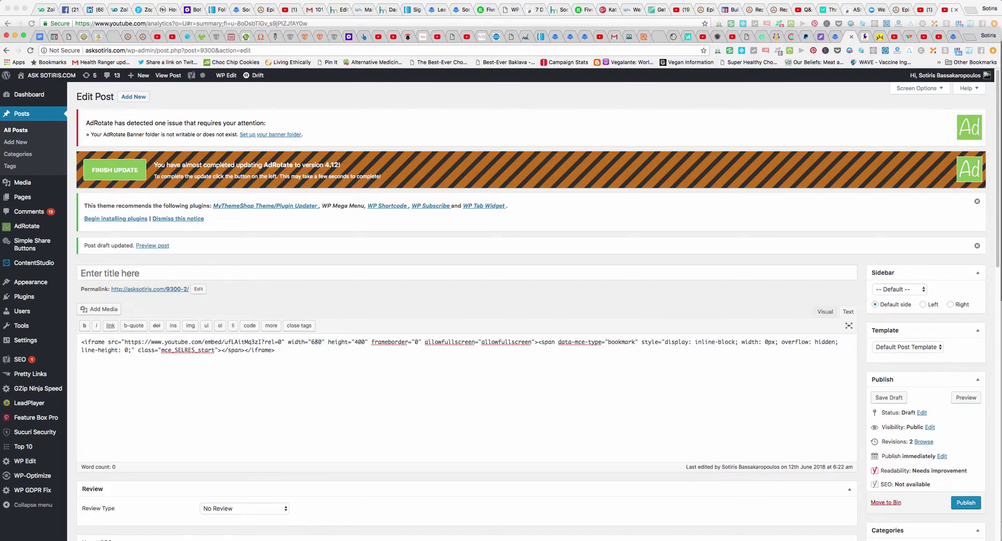
click(889, 397)
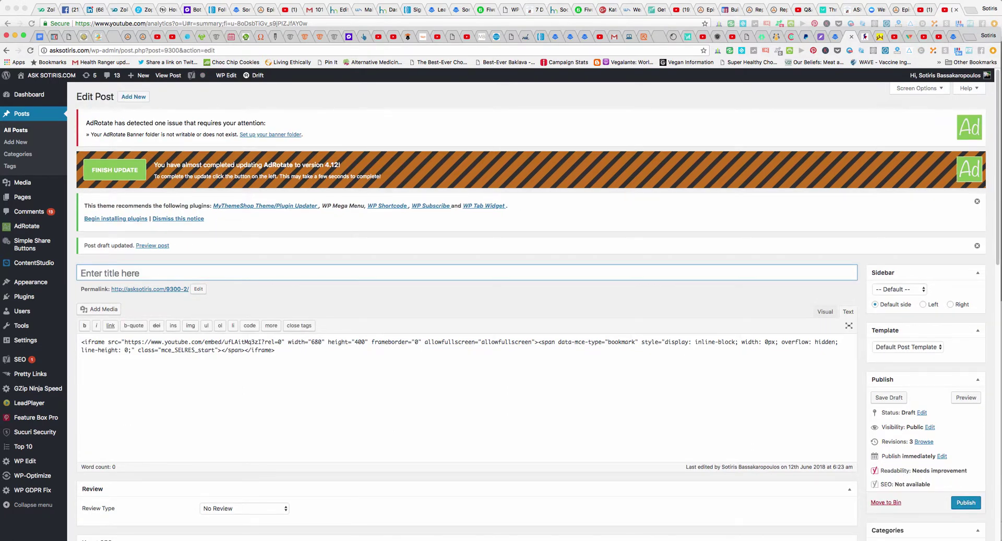
click(889, 397)
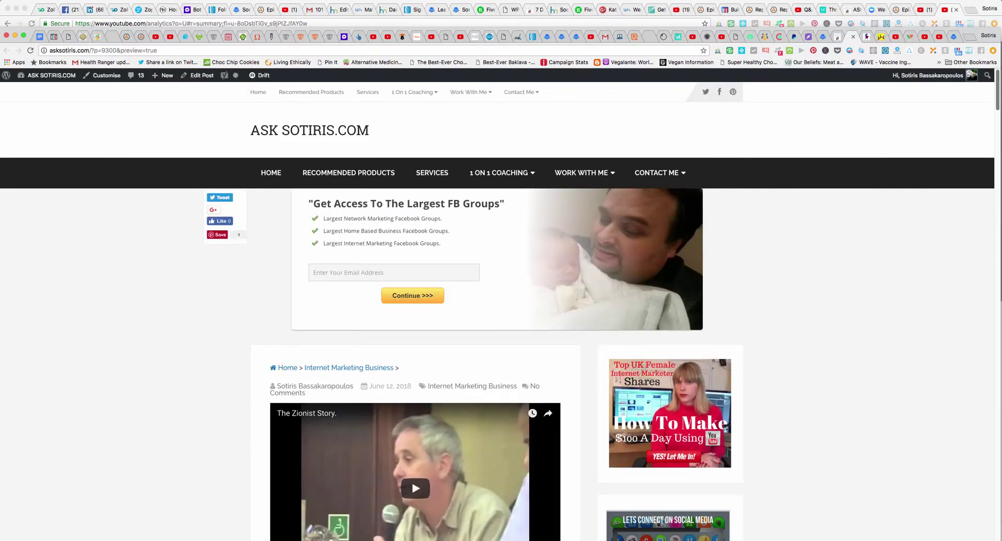
scroll(501, 313, down, 5)
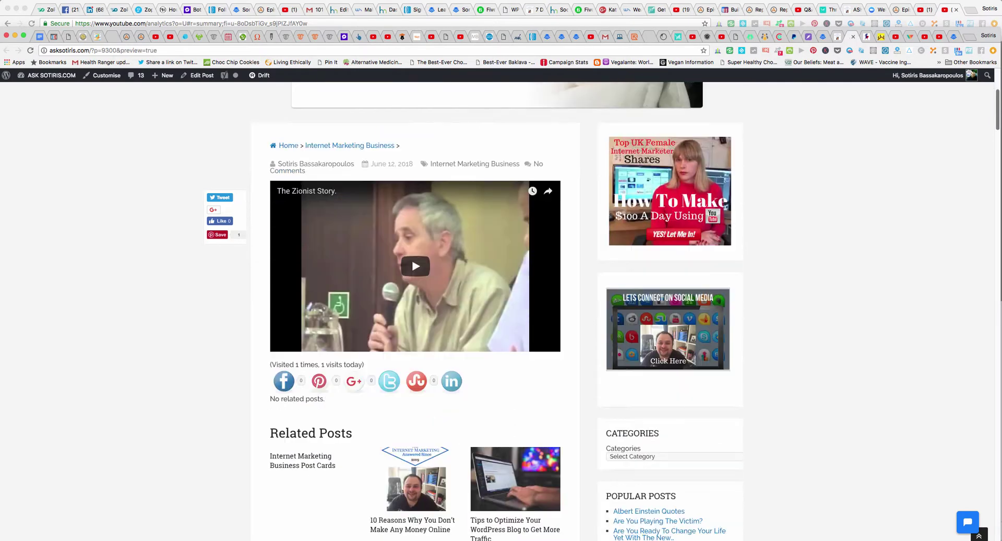
- Examine the embedded video's fit and the surrounding layout in the post preview, and close the preview
scroll(501, 313, down, 1)
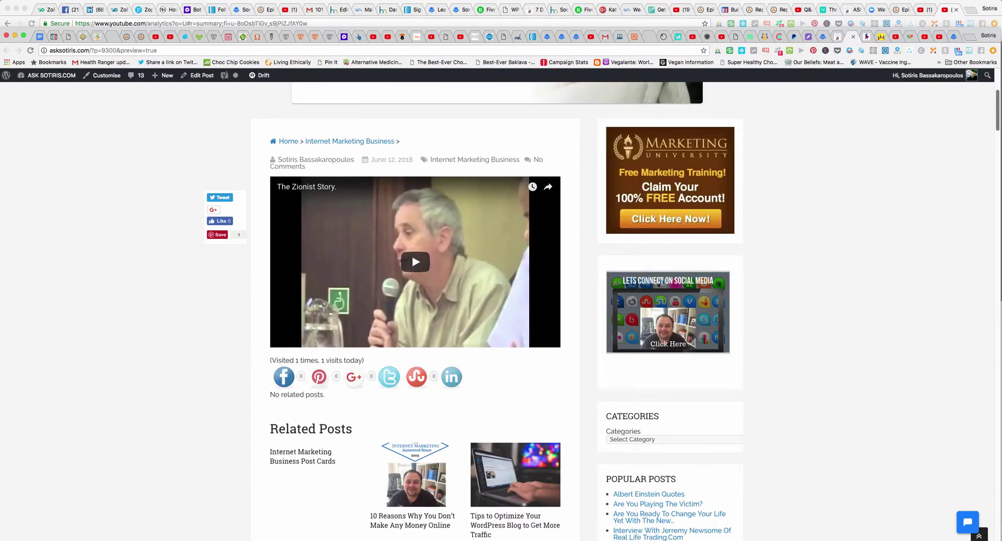
scroll(501, 313, down, 1)
scroll(501, 313, up, 4)
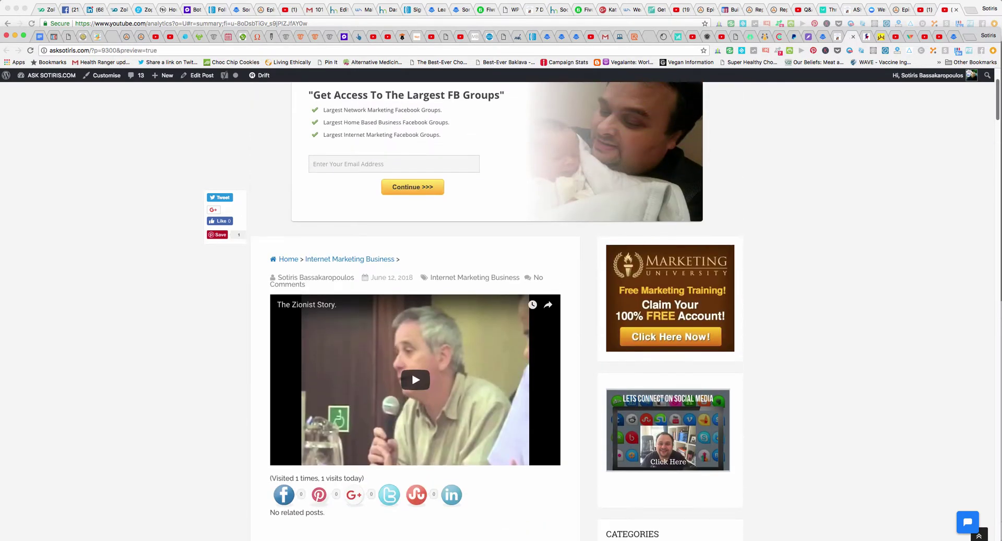
scroll(501, 313, down, 4)
scroll(501, 313, up, 6)
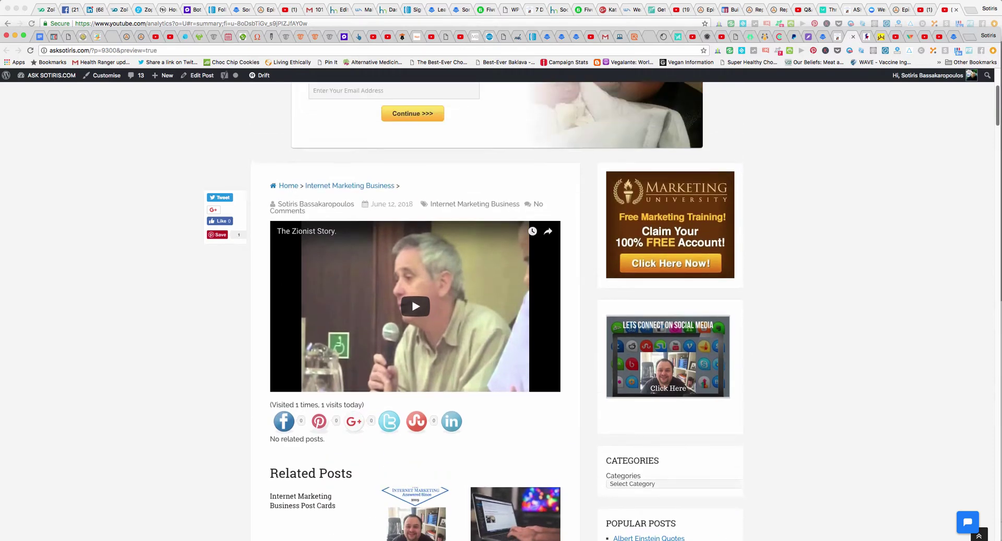
scroll(501, 313, down, 2)
scroll(501, 313, down, 3)
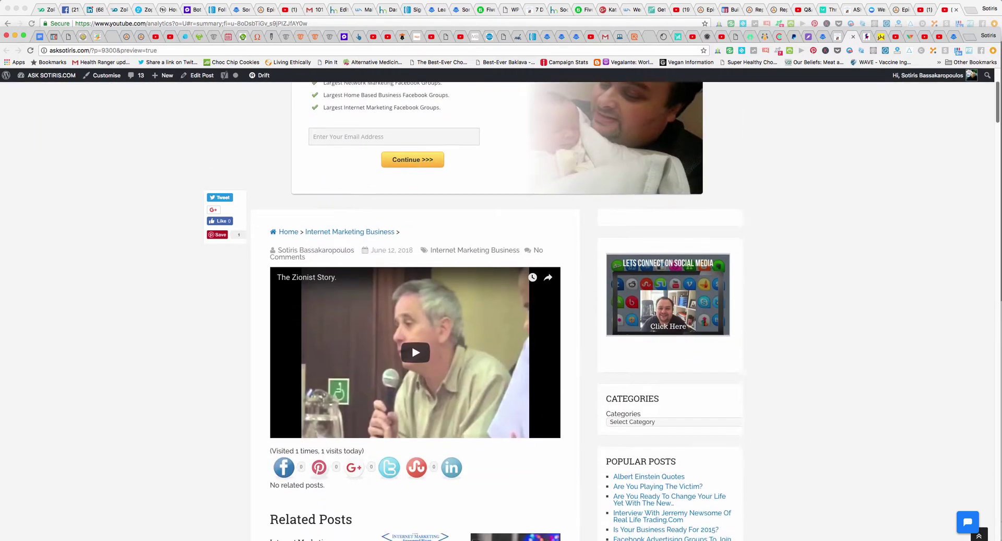
scroll(501, 313, down, 7)
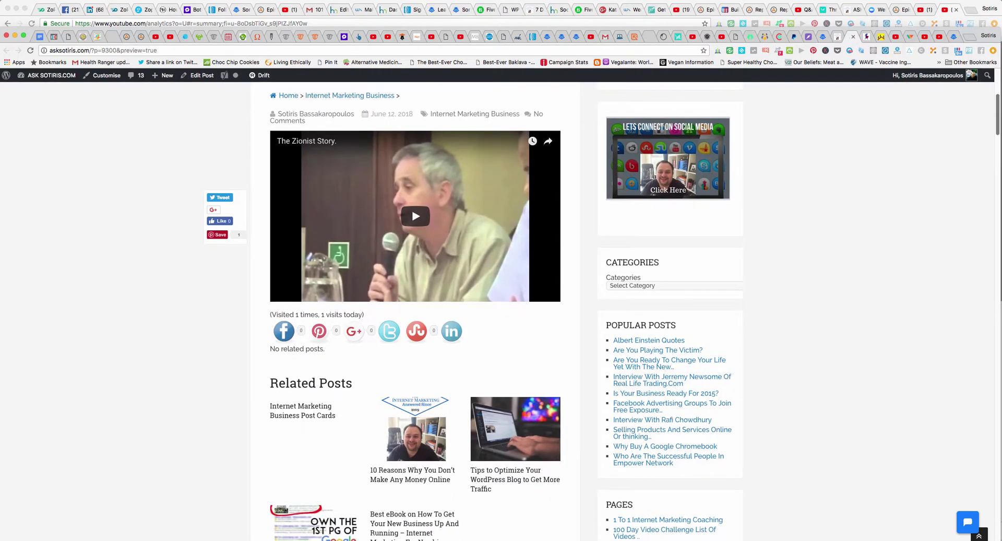
scroll(501, 313, up, 12)
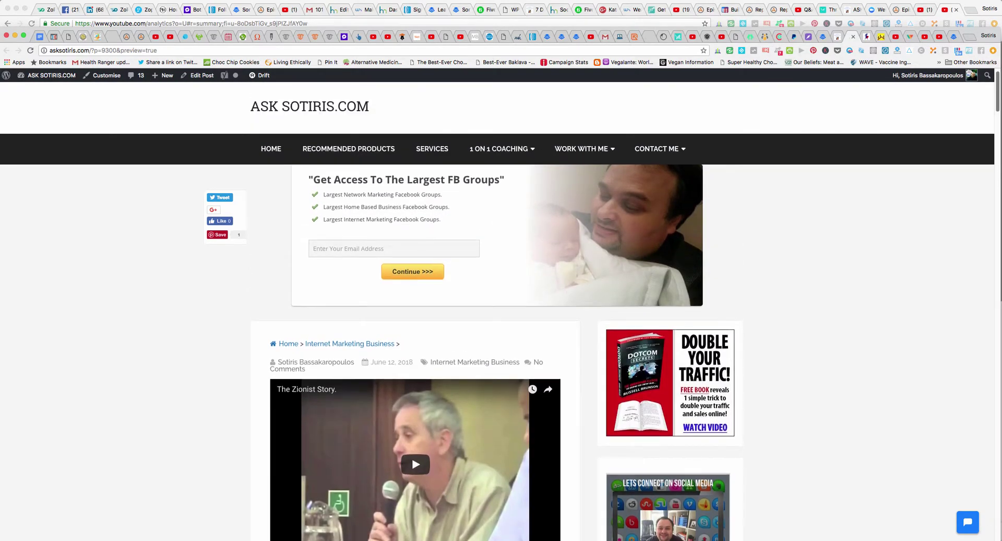
scroll(501, 313, down, 3)
scroll(501, 313, up, 3)
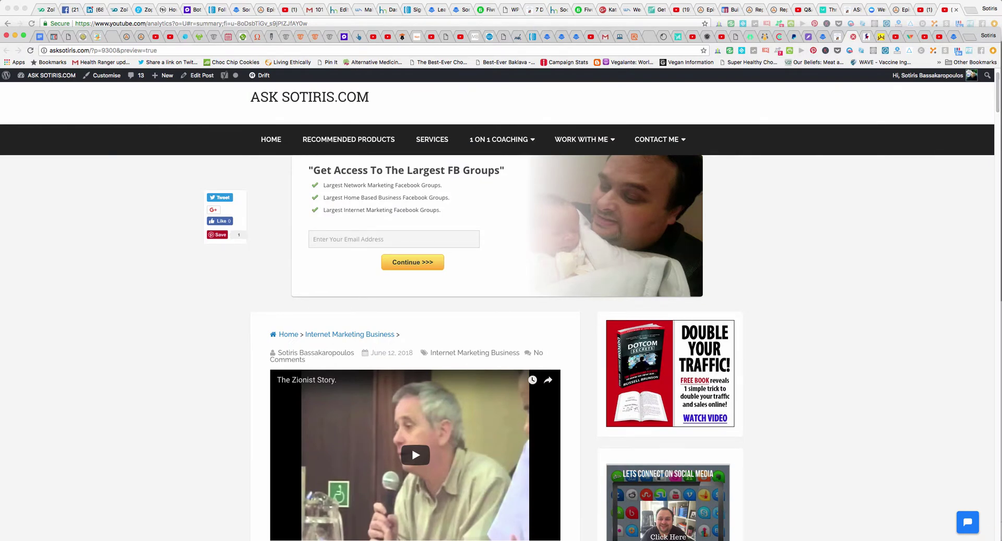
click(854, 37)
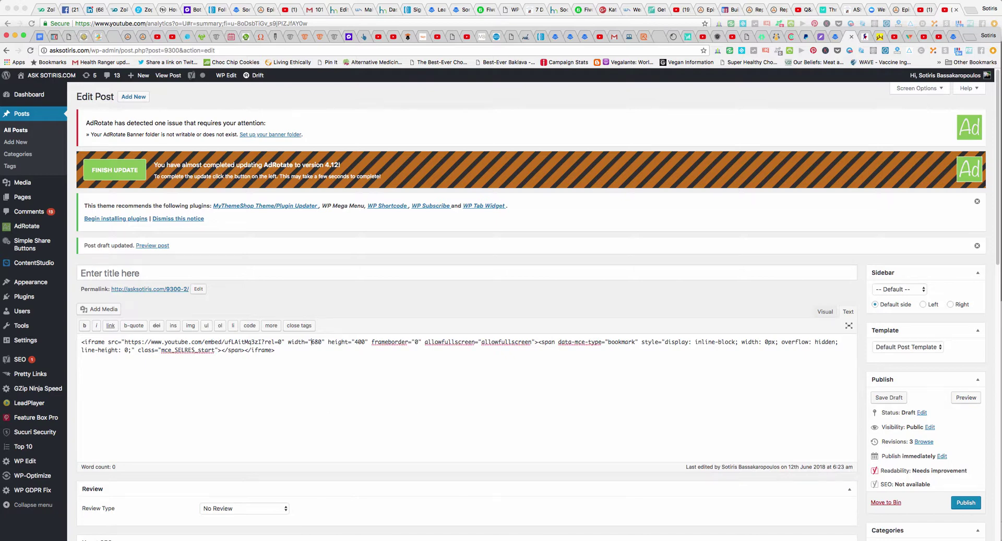
- Set the iframe's width to 300 and height to 180, and show the resized video in visual mode
double_click(317, 342)
text(300)
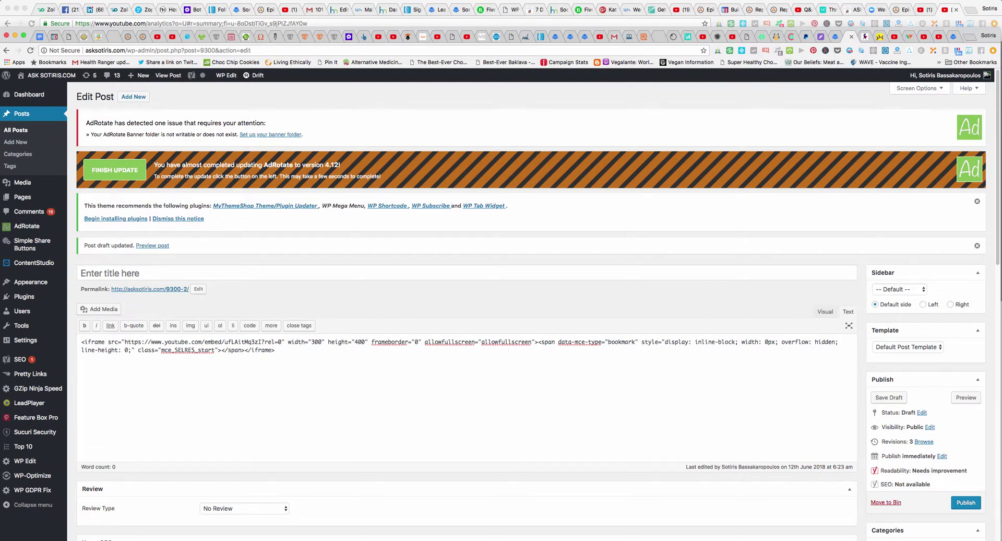
drag(354, 342, 359, 341)
text(180)
click(825, 311)
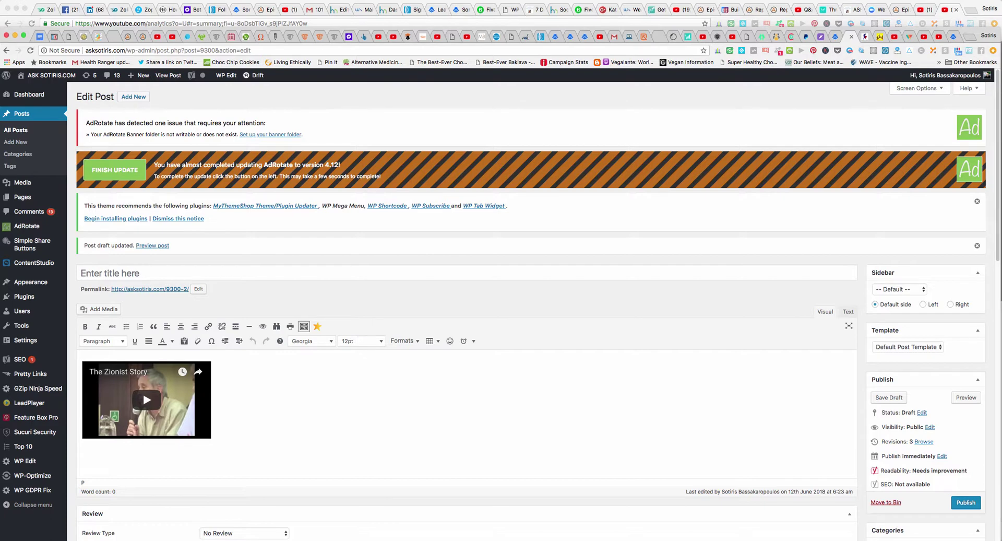
- Return the post to text mode and copy the entire iframe code
click(848, 311)
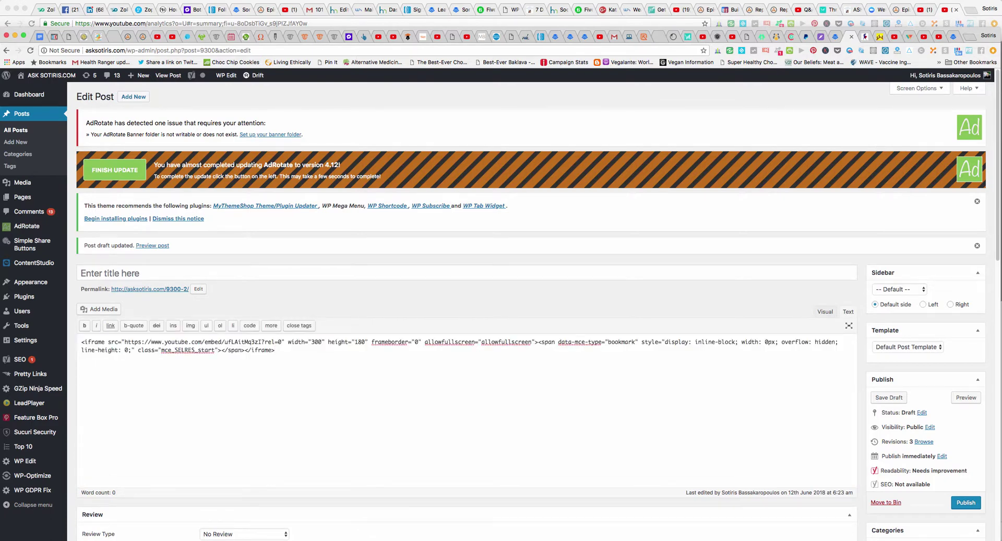
key(super+a)
right_click(192, 340)
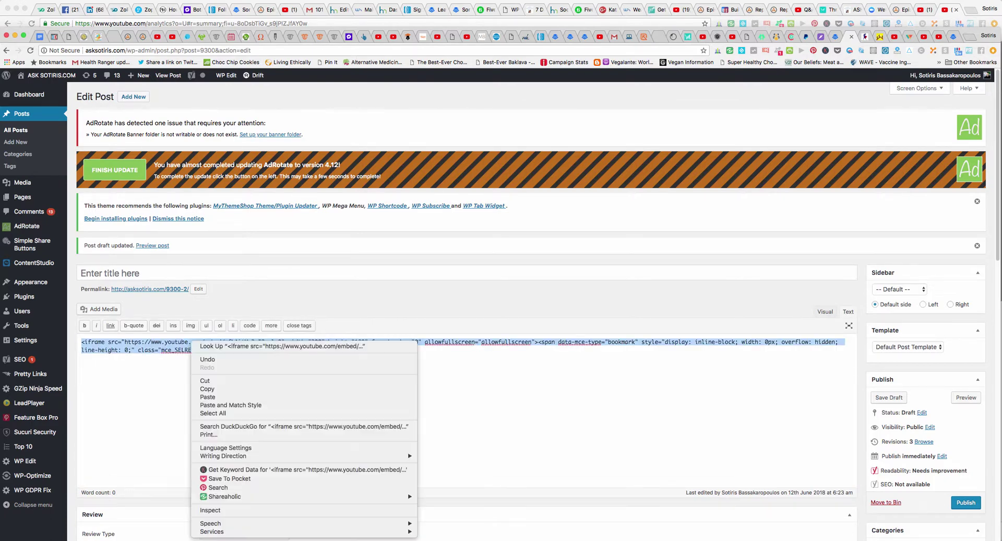
click(208, 389)
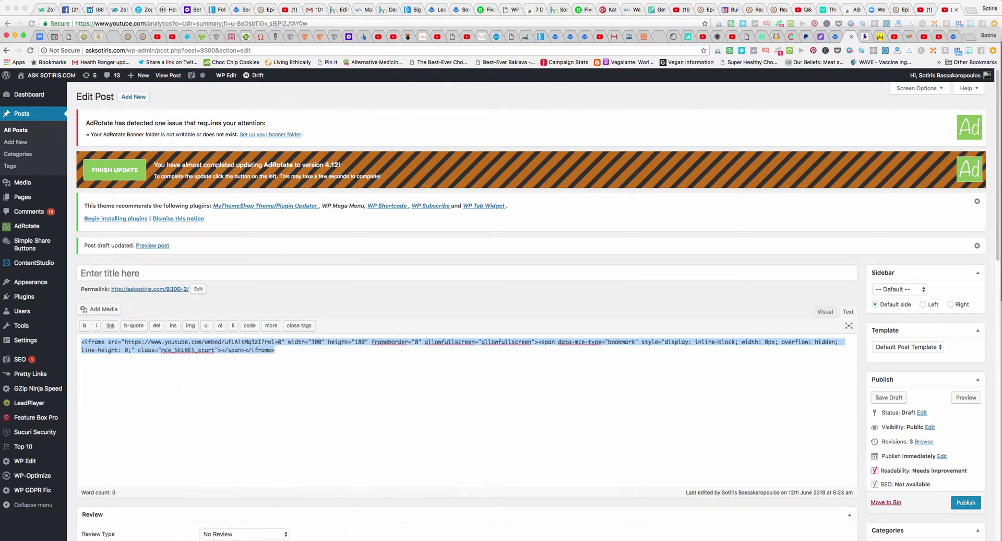
- Open the site's widget settings and add a new Text widget at the top of the default Sidebar, above AdRotate
mouse_move(30, 282)
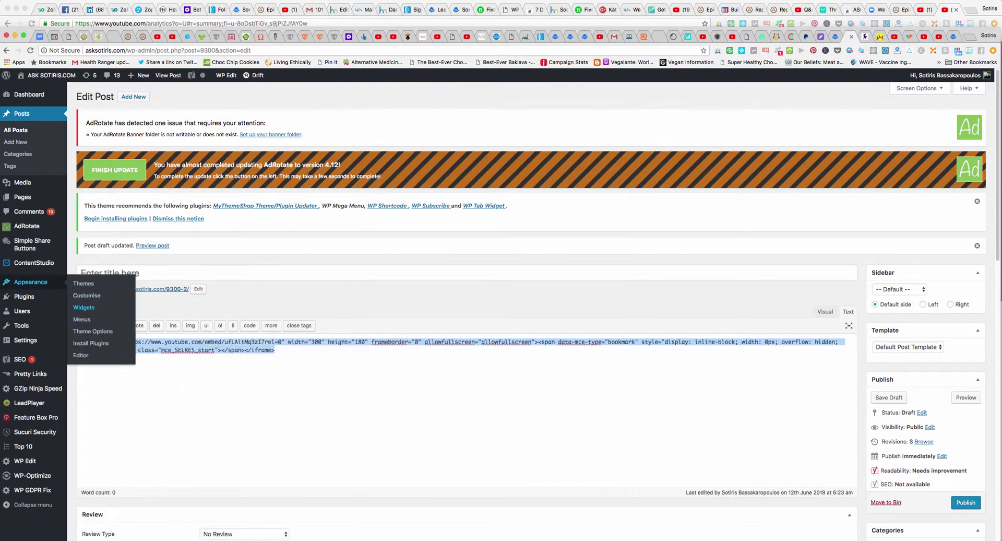
click(83, 307)
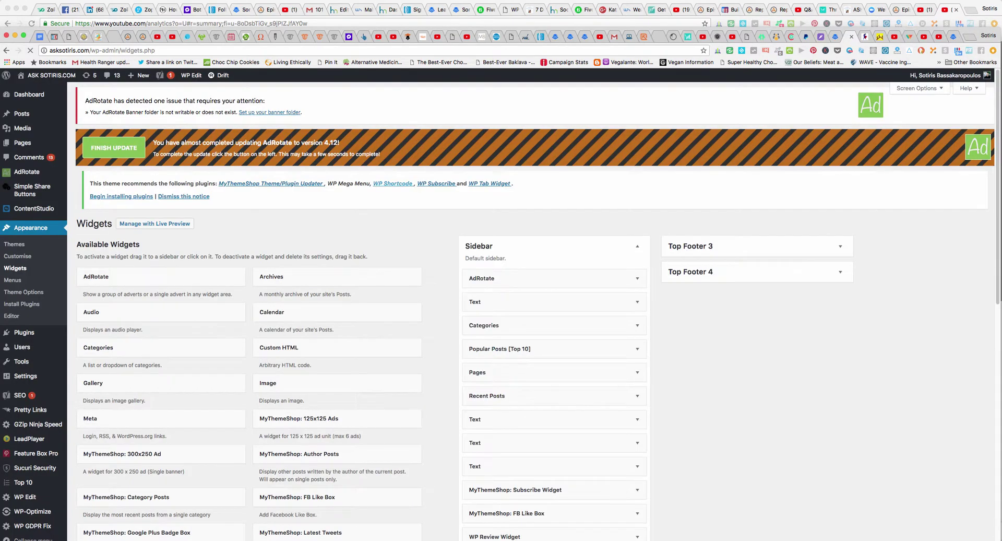
scroll(530, 308, down, 5)
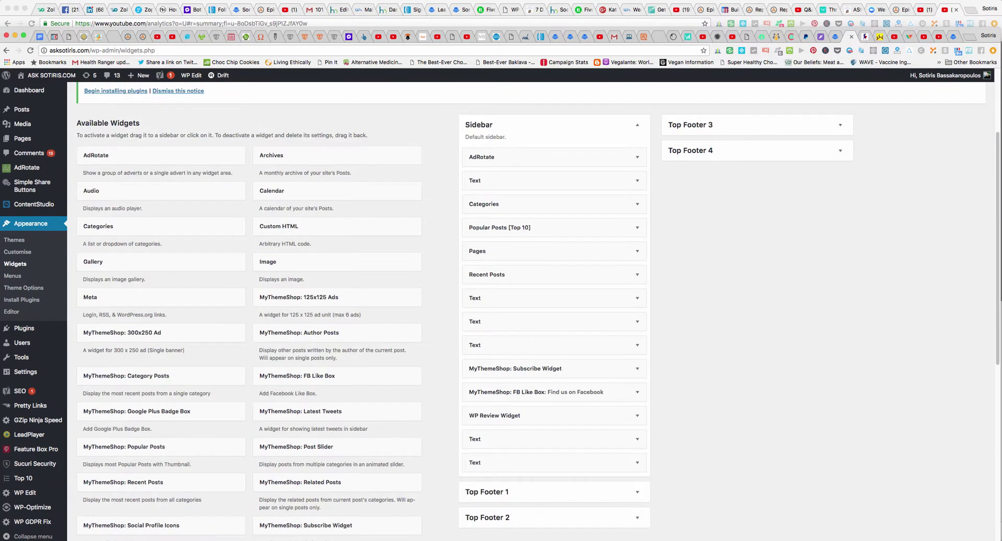
scroll(531, 308, up, 5)
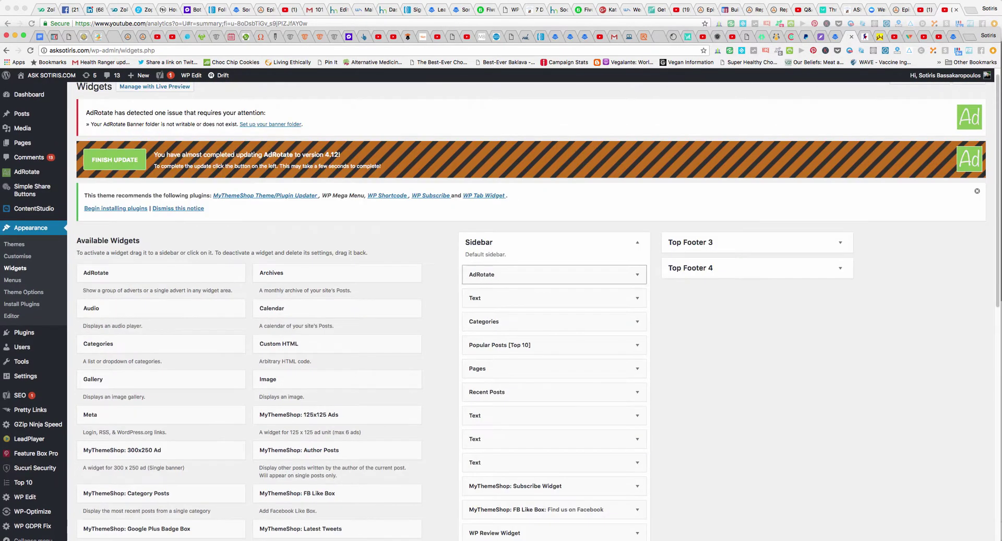
scroll(530, 307, down, 10)
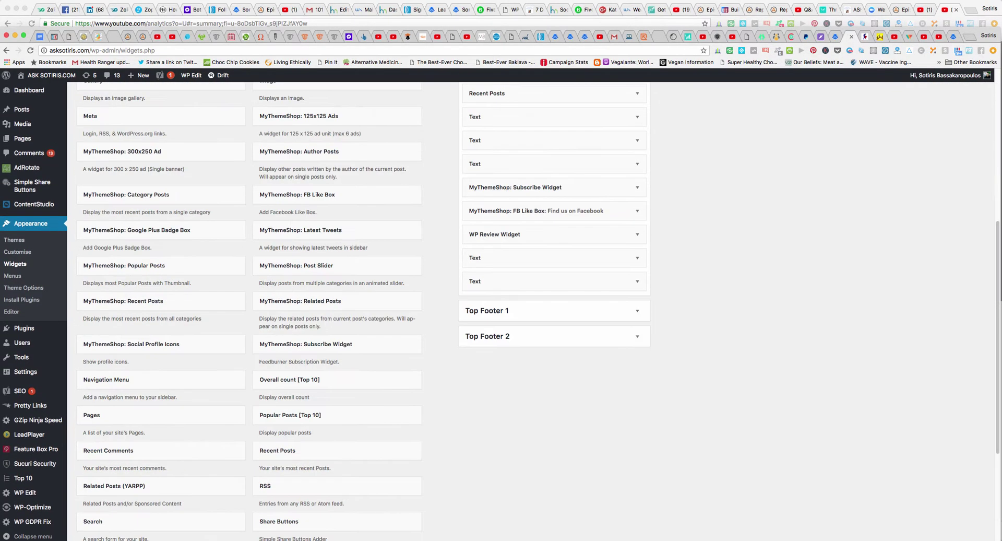
scroll(337, 397, down, 1)
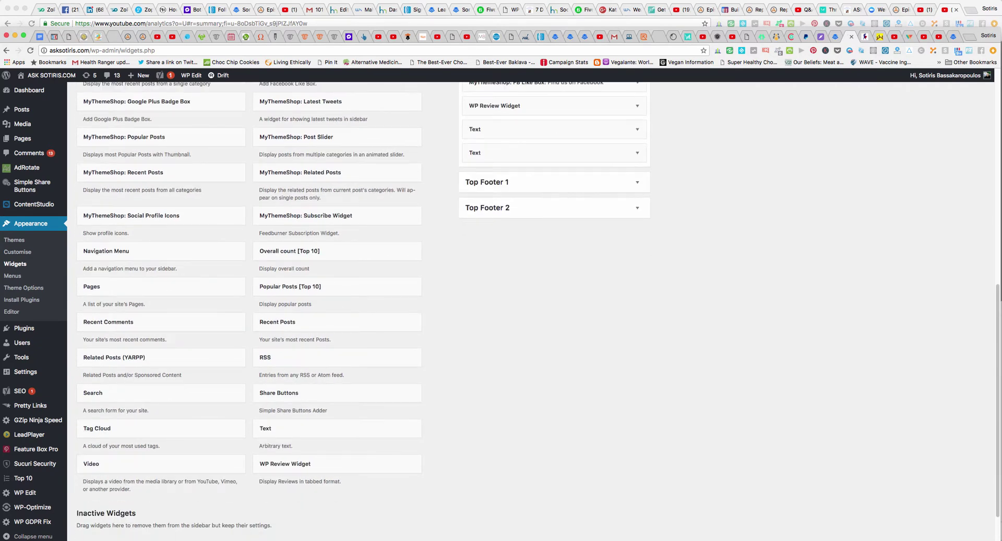
scroll(332, 420, up, 10)
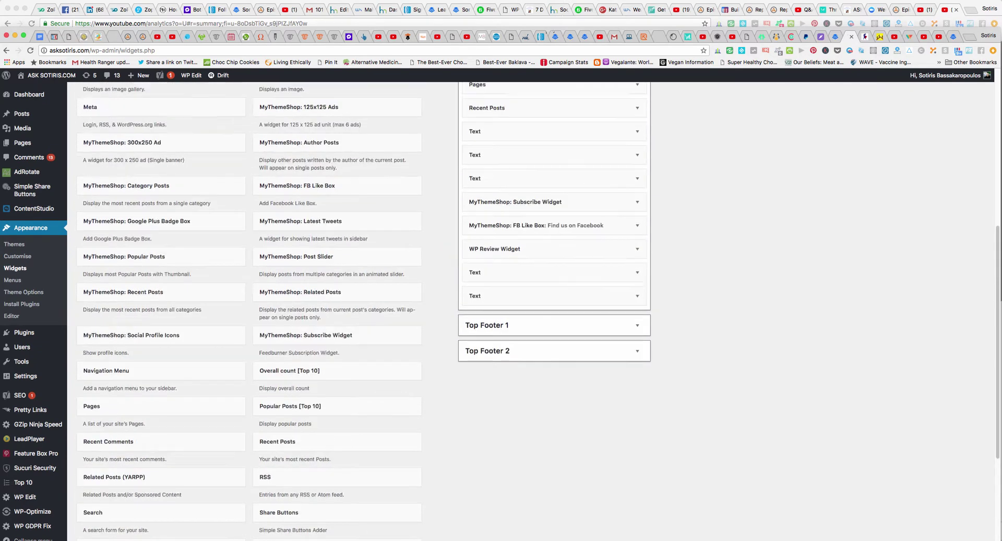
drag(511, 94, 532, 282)
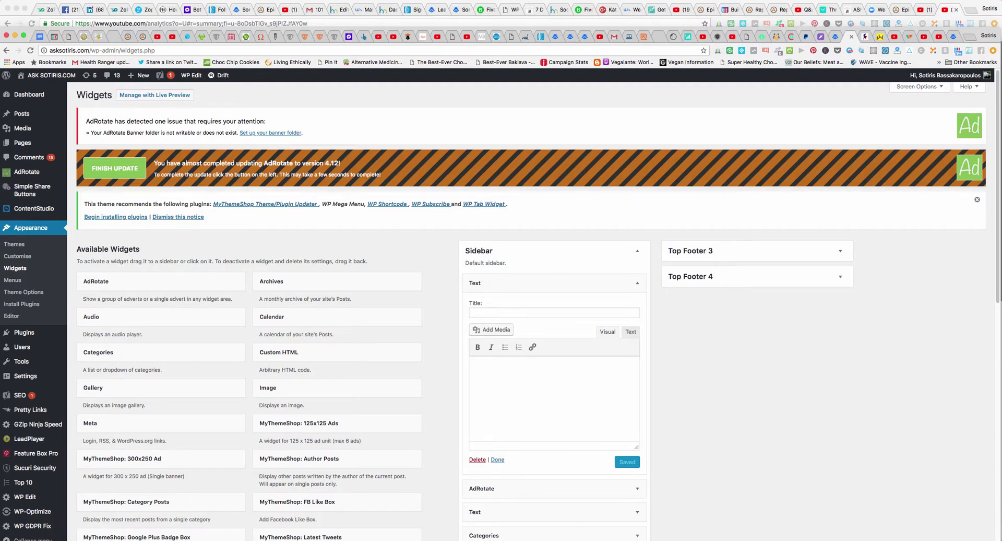
- Paste the copied iframe code into the new Text widget in text mode and save the widget
click(631, 331)
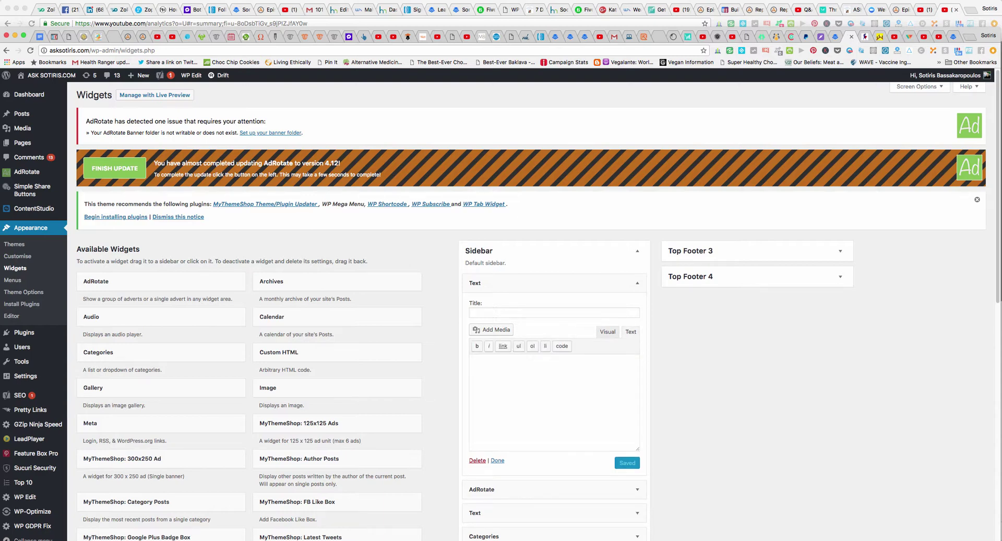
right_click(510, 358)
click(527, 404)
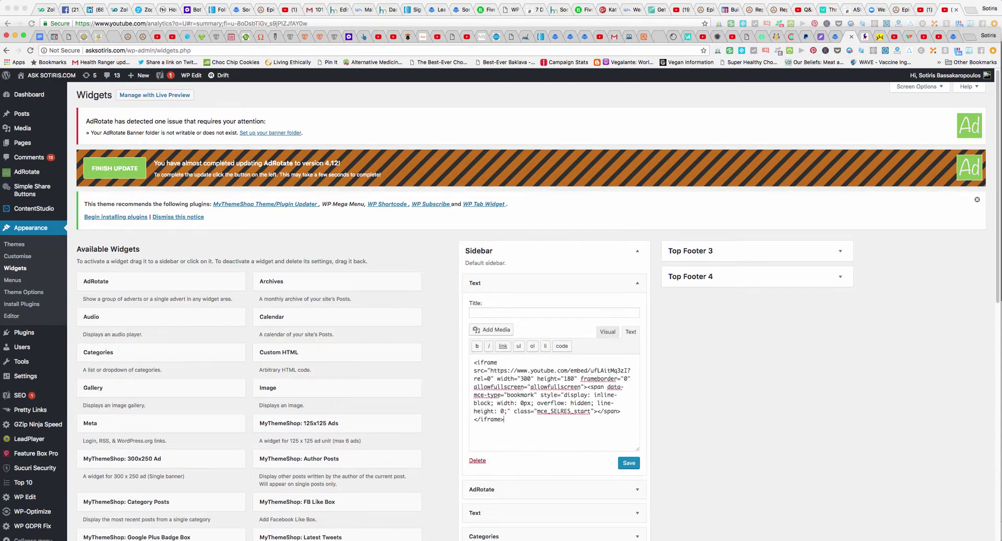
click(629, 462)
- Open the site's home page, switch to Safari, and play and pause the sidebar video there
click(50, 75)
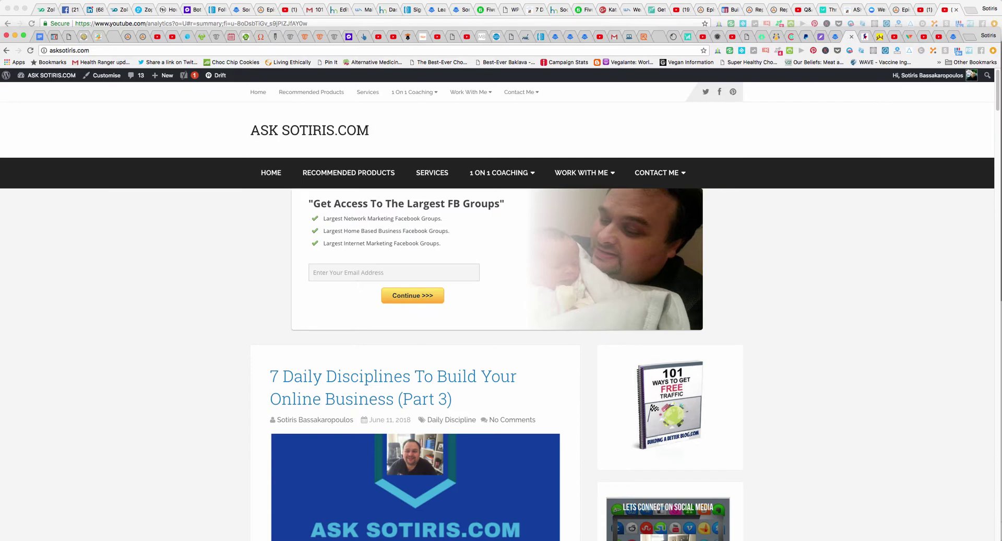
key(super+Tab)
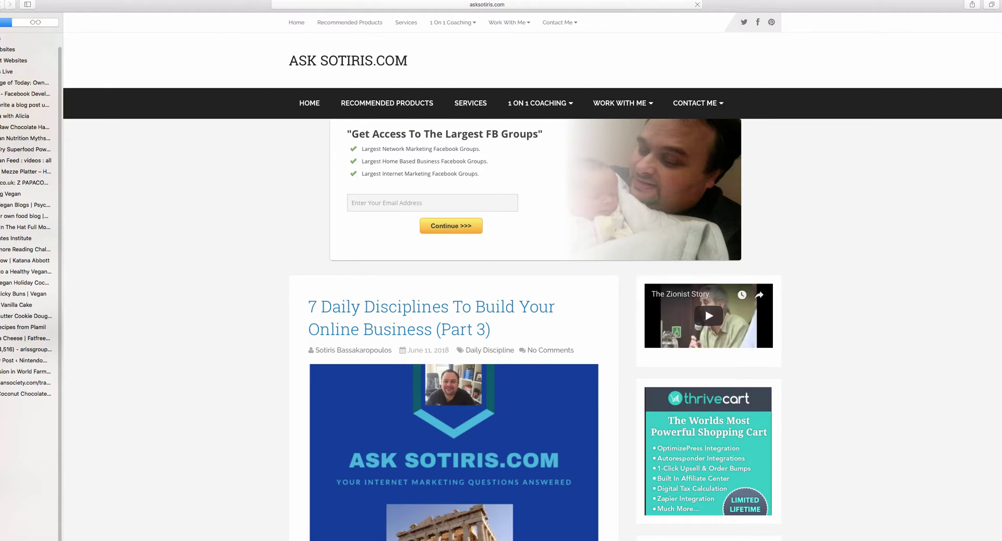
click(708, 316)
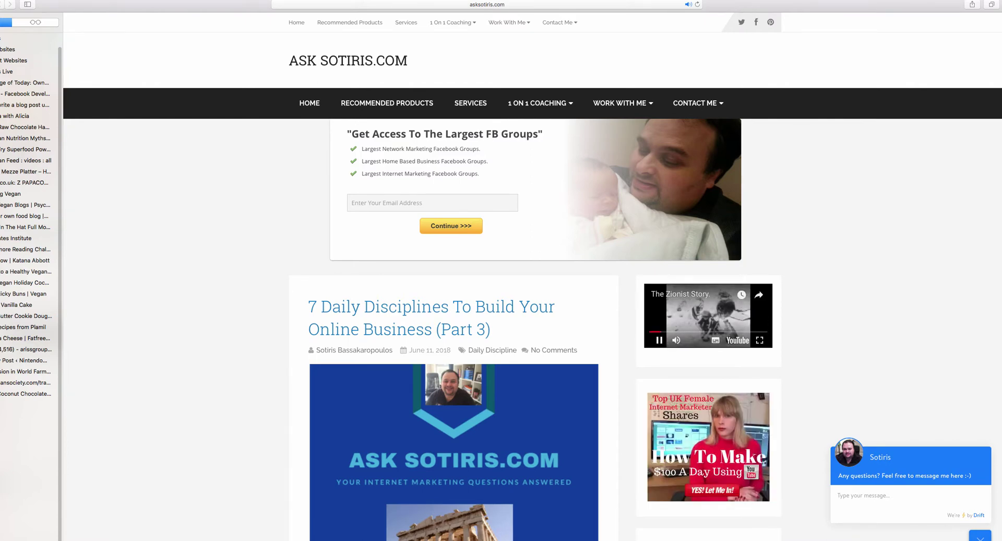
key(space)
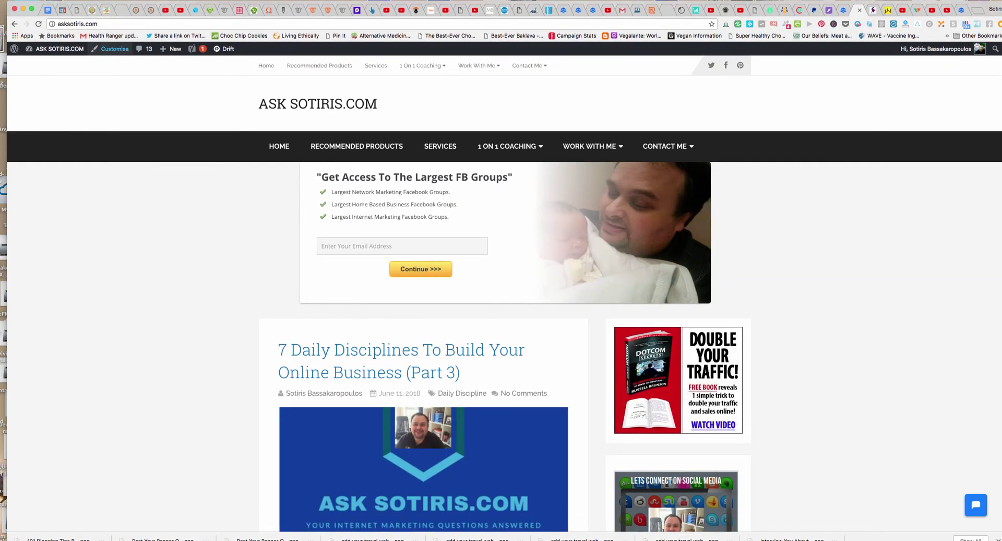
- Return to the site's widget settings and delete the Text widget containing the video from the Sidebar
click(58, 49)
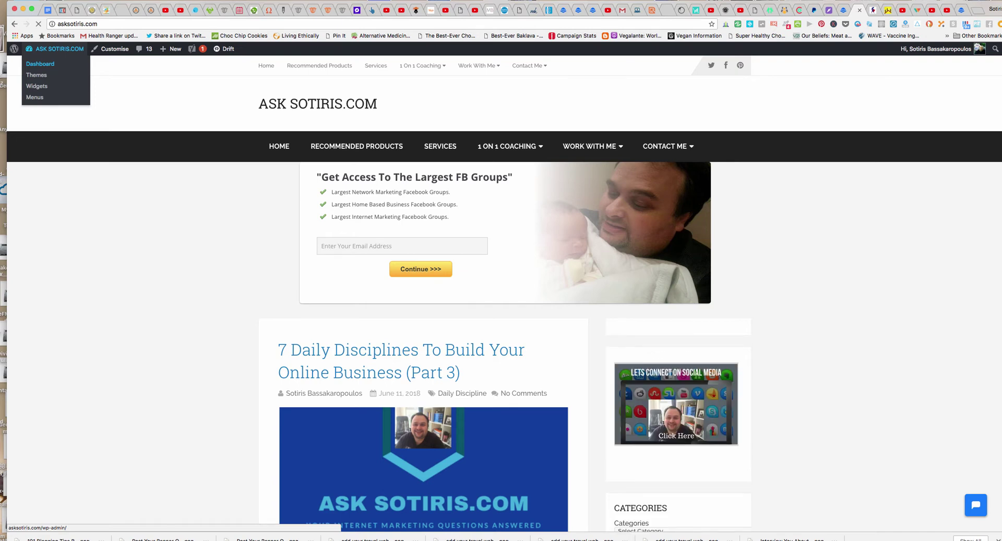
click(41, 63)
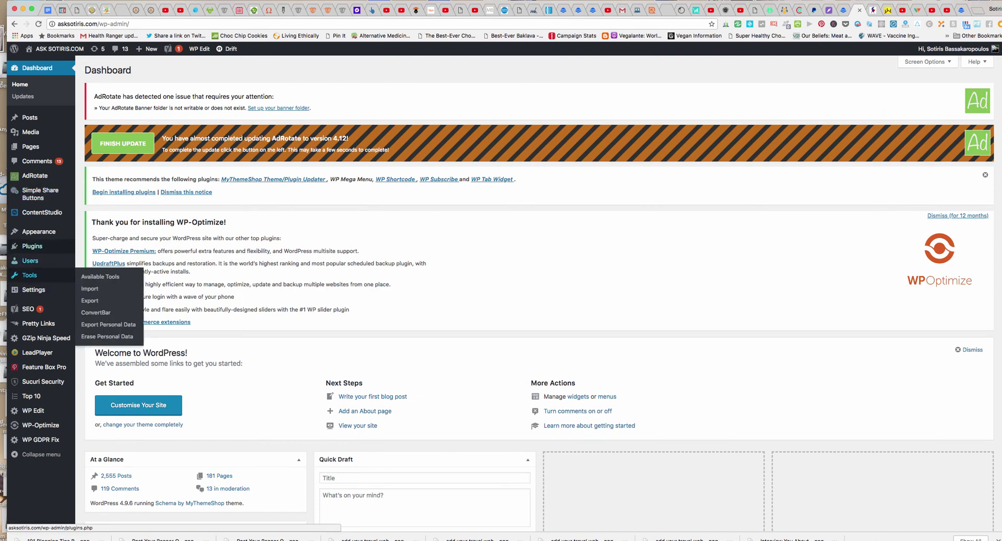
mouse_move(39, 231)
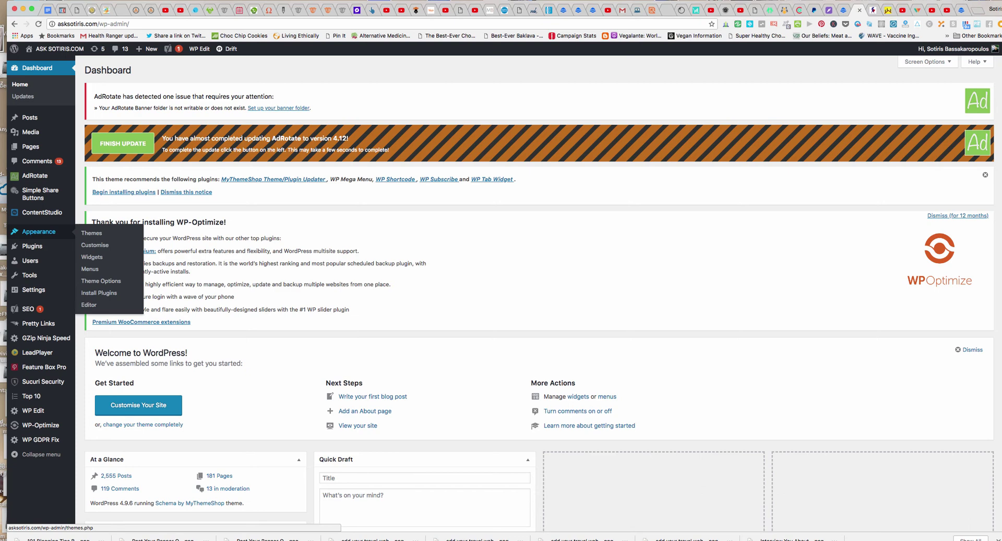
click(92, 257)
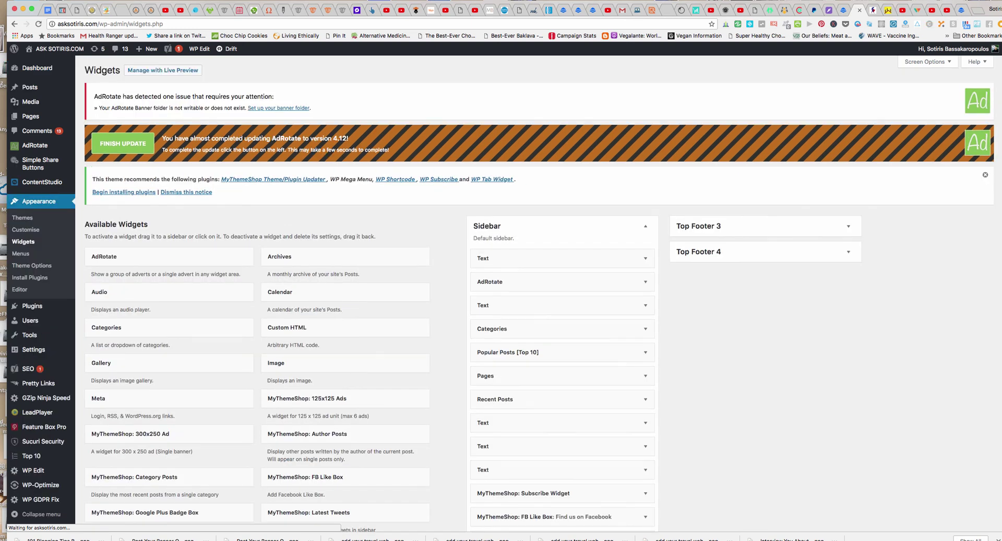
click(645, 258)
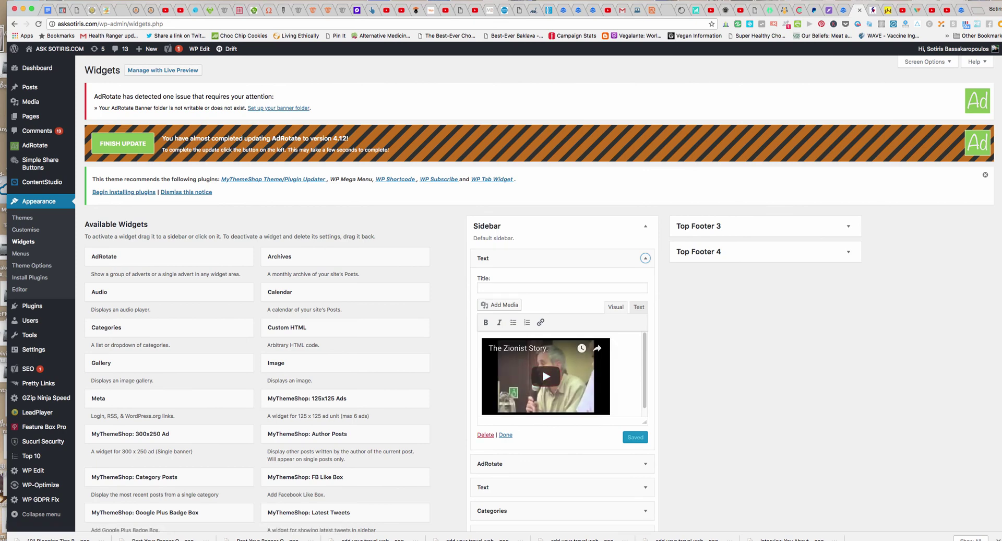
click(485, 434)
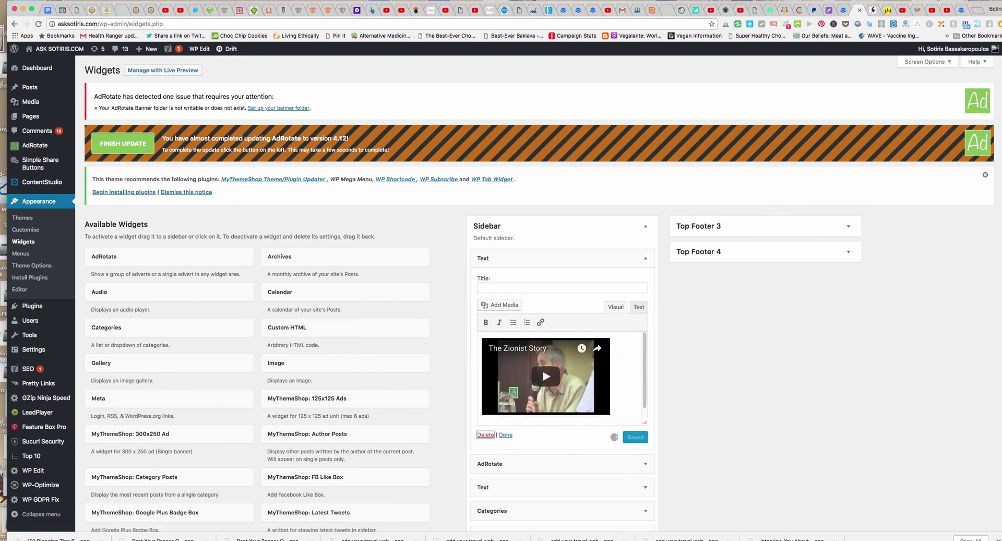